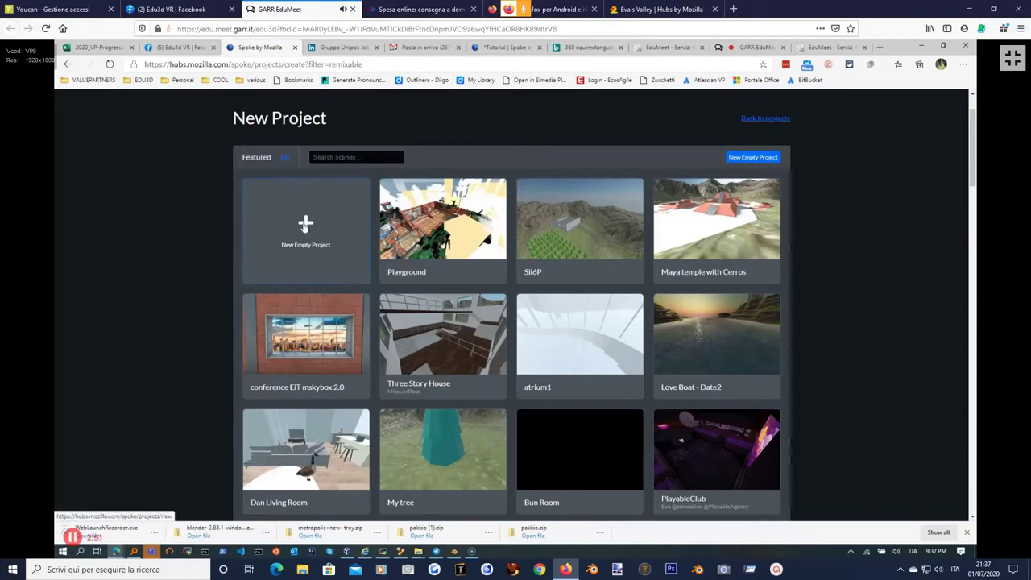
Search the remixable scenes for '360' and scroll down to the 360 Photo Example card.
left_click(332, 158)
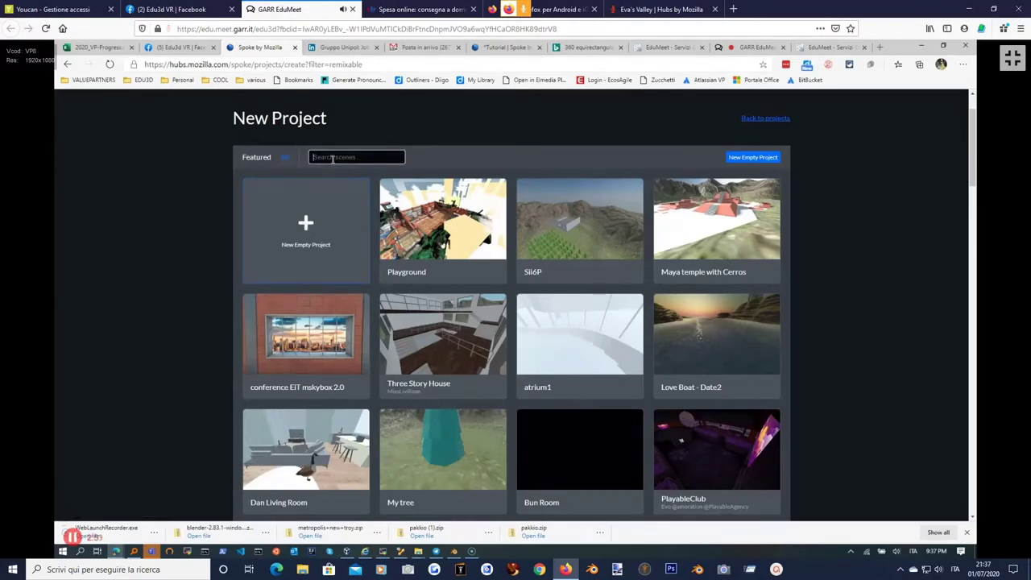
type("360")
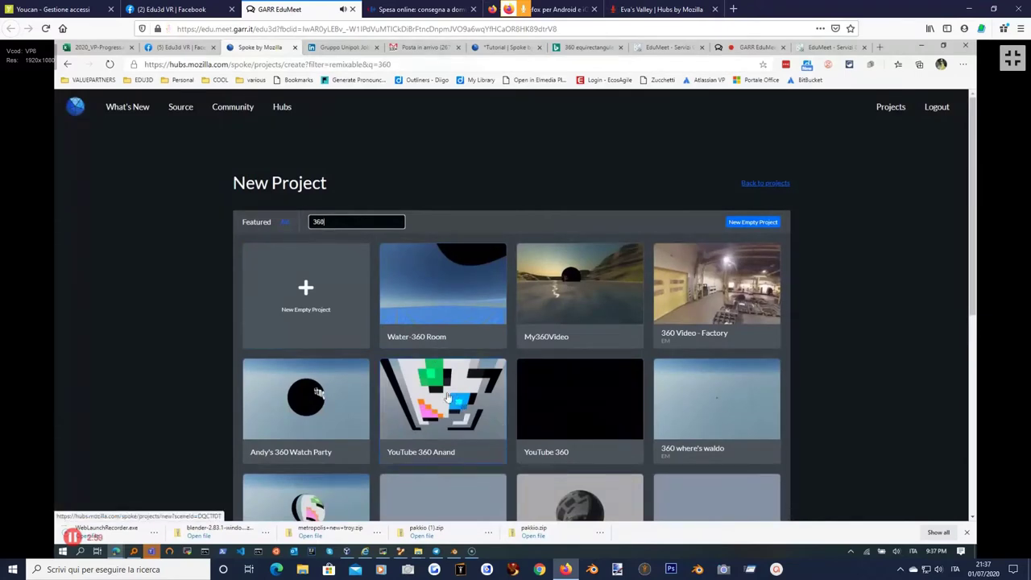
scroll(434, 394, "down", 1)
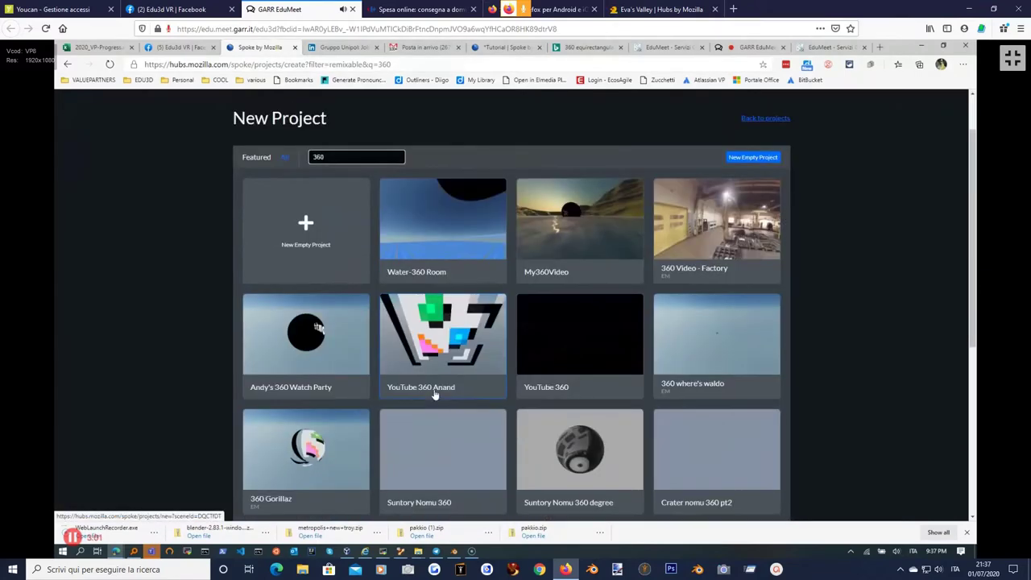
scroll(435, 395, "down", 2)
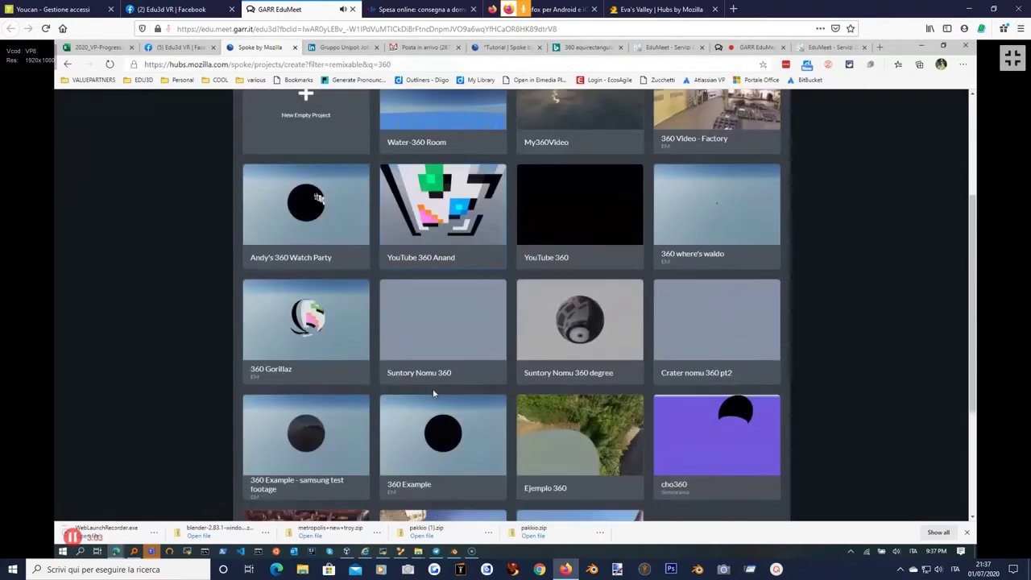
scroll(471, 404, "down", 1)
scroll(474, 414, "down", 2)
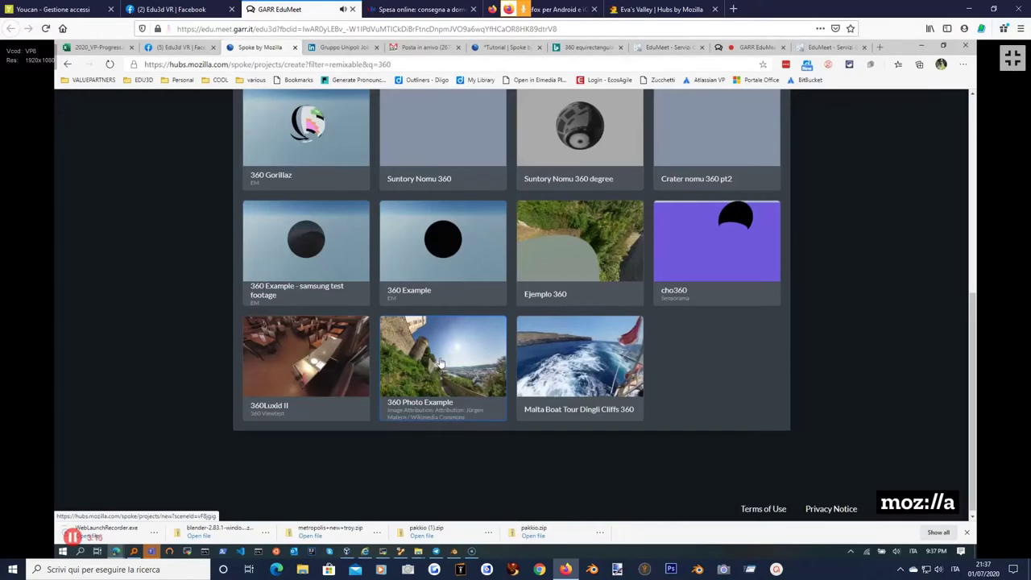
scroll(429, 346, "up", 3)
scroll(431, 352, "down", 4)
Open the 360 Photo Example scene and tilt the view up from the floor to the horizon.
left_click(432, 357)
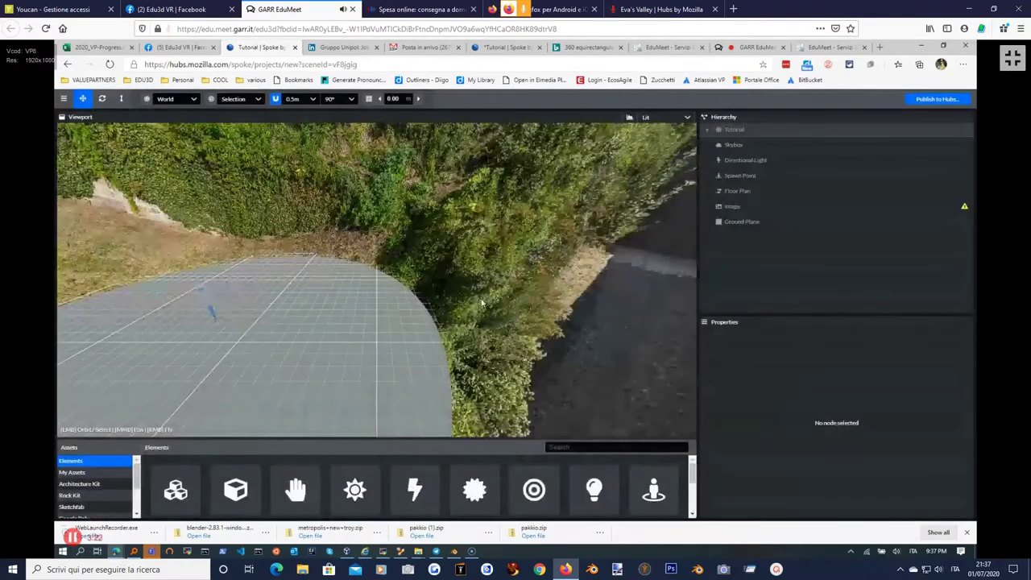
left_click_drag(342, 239, 274, 206)
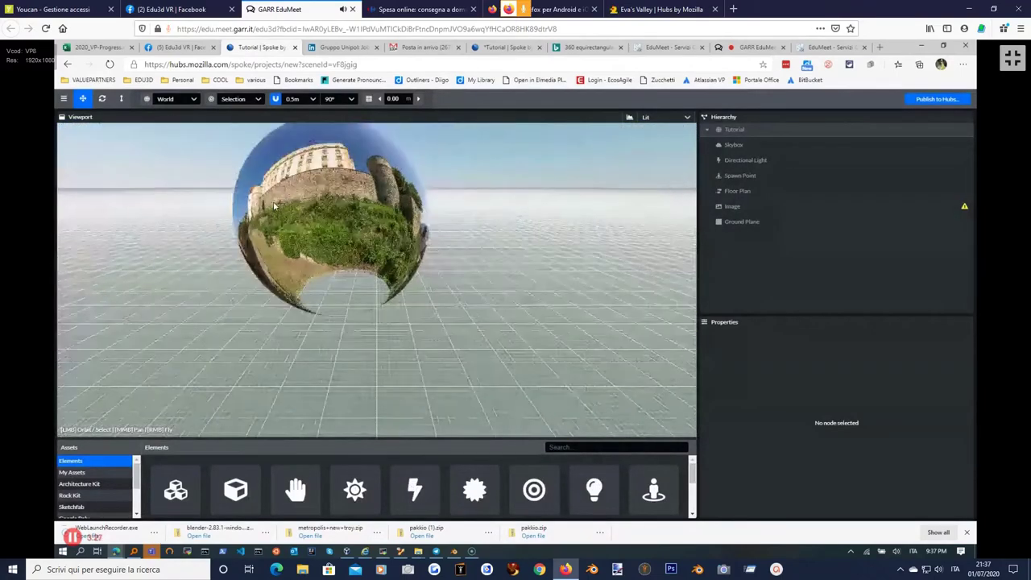
scroll(275, 206, "up", 5)
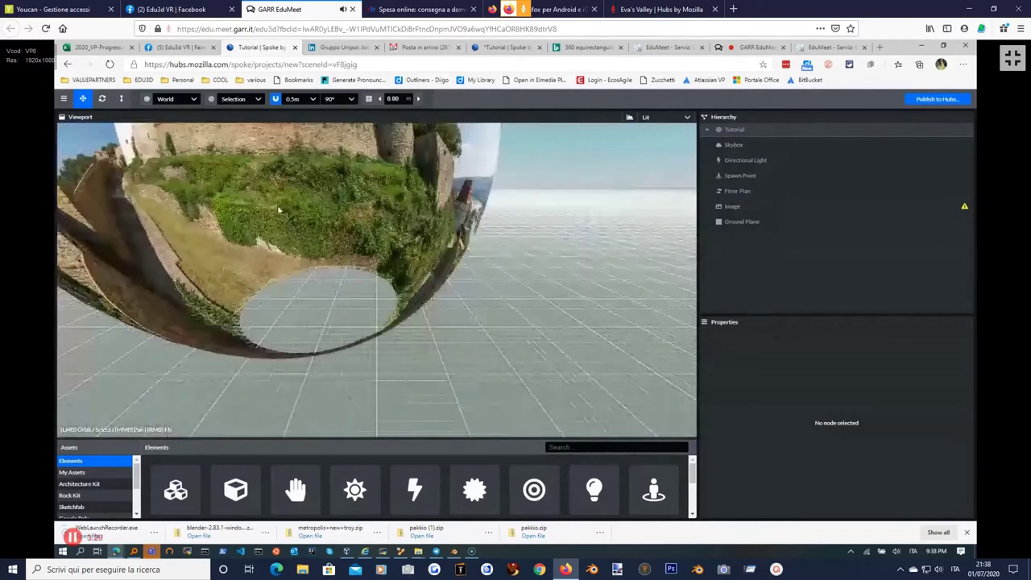
left_click_drag(293, 172, 322, 185)
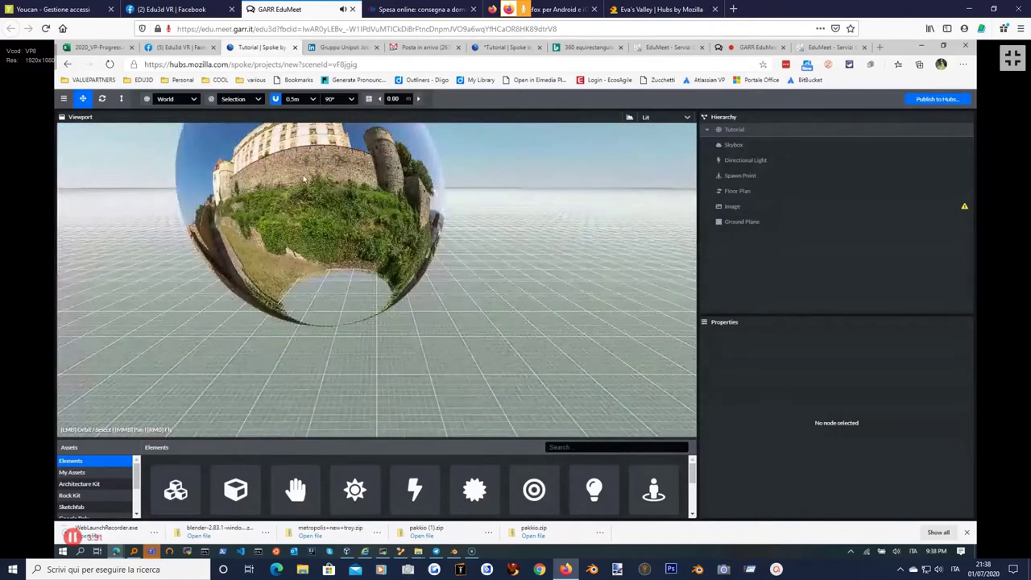
Inspect the Image sphere's properties: 360-equirectangular projection, scaled 15 on every axis.
left_click(739, 206)
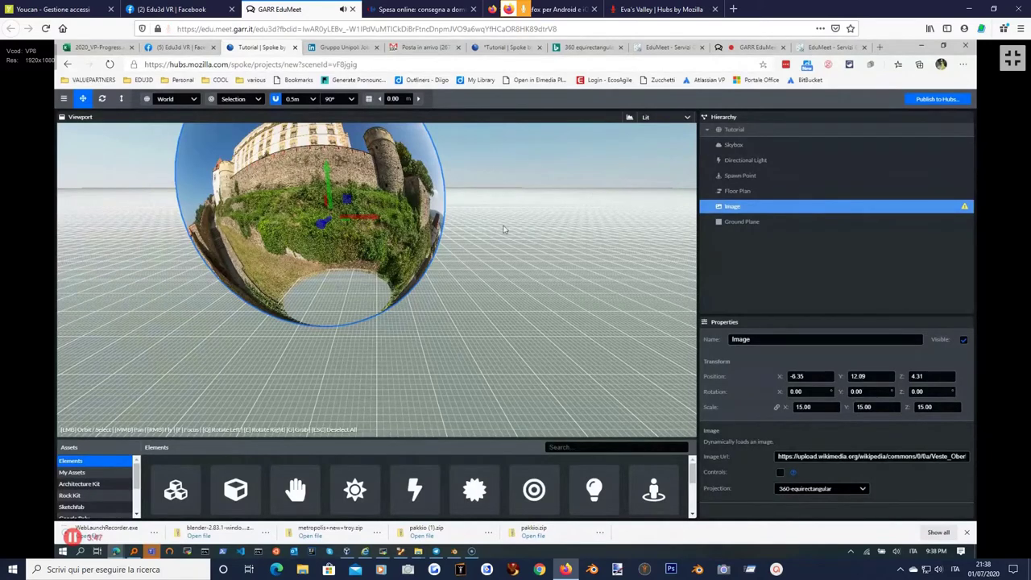
left_click_drag(497, 231, 483, 207)
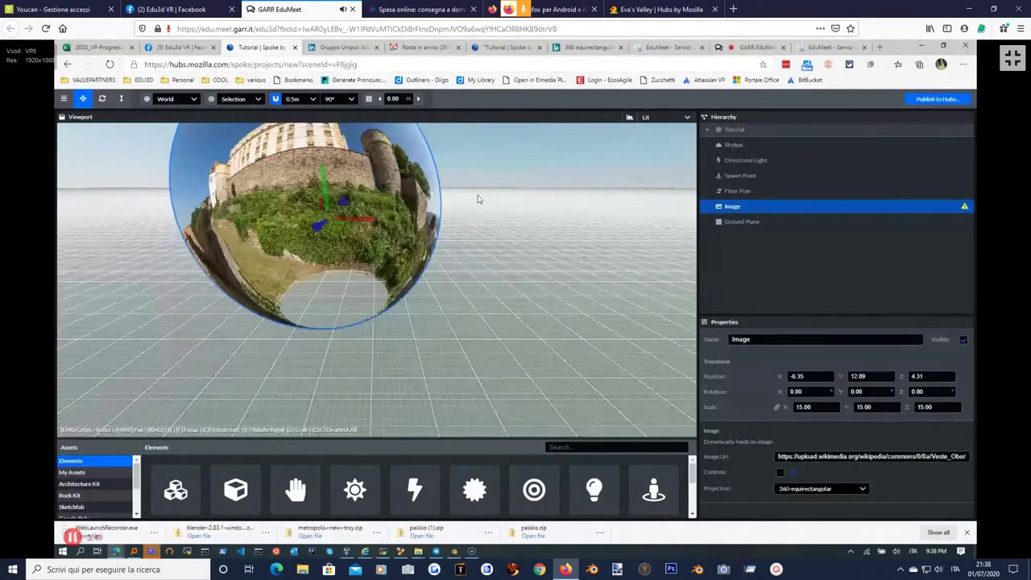
right_click_drag(478, 199, 427, 315)
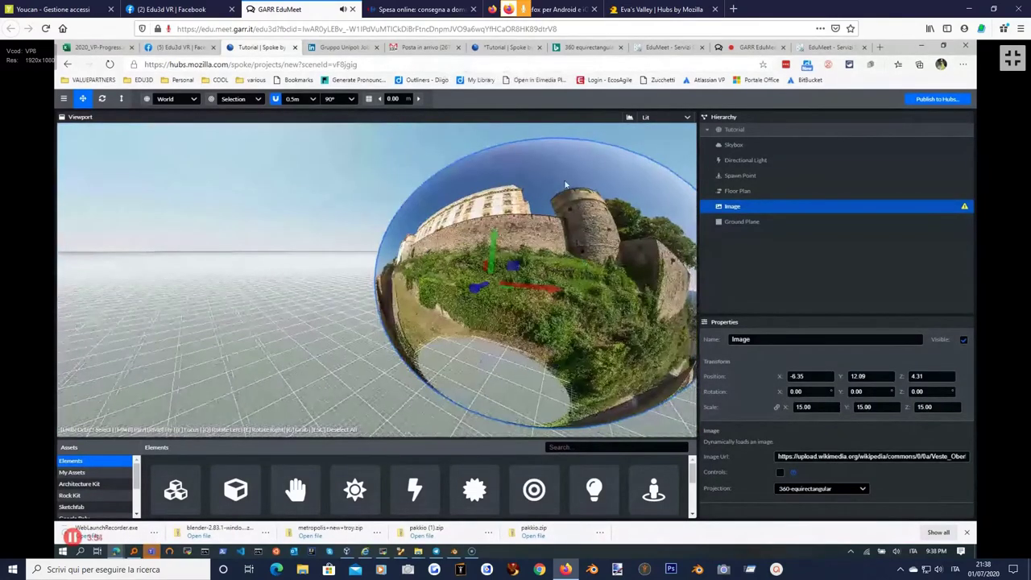
Review the Directional Light, Spawn Point and Floor Plan settings in turn.
left_click(741, 161)
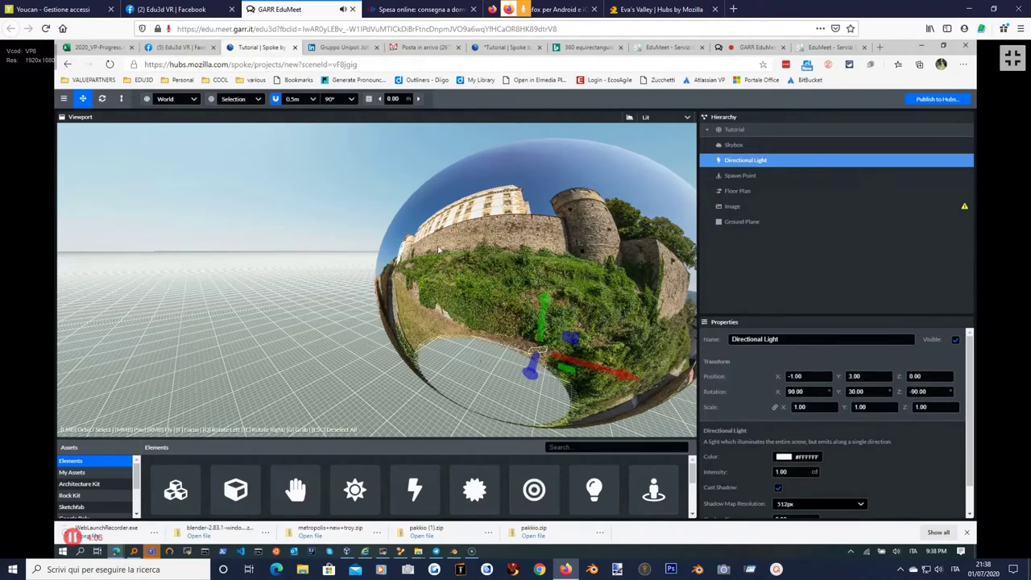
right_click_drag(439, 250, 417, 234)
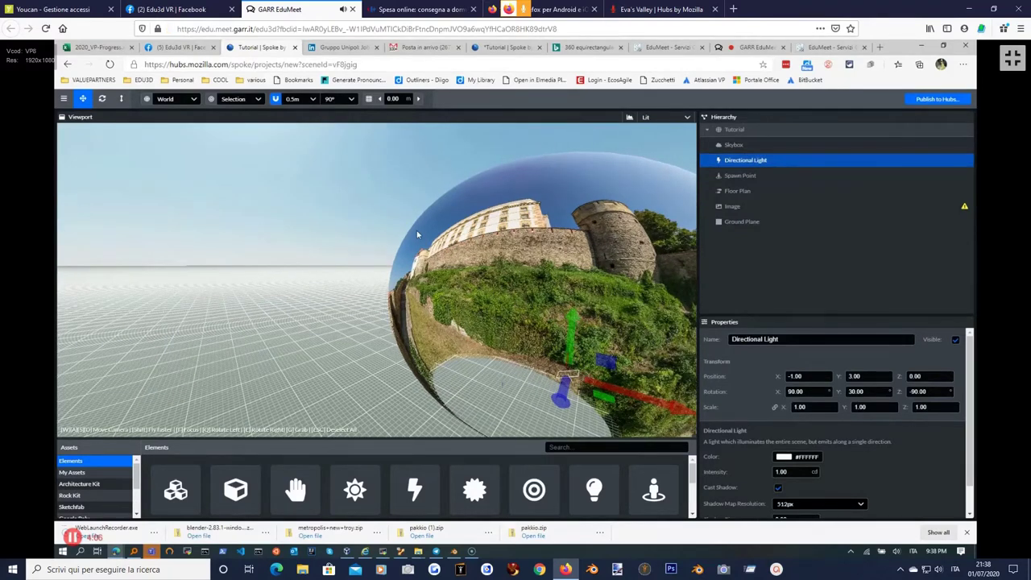
right_click_drag(417, 235, 558, 322)
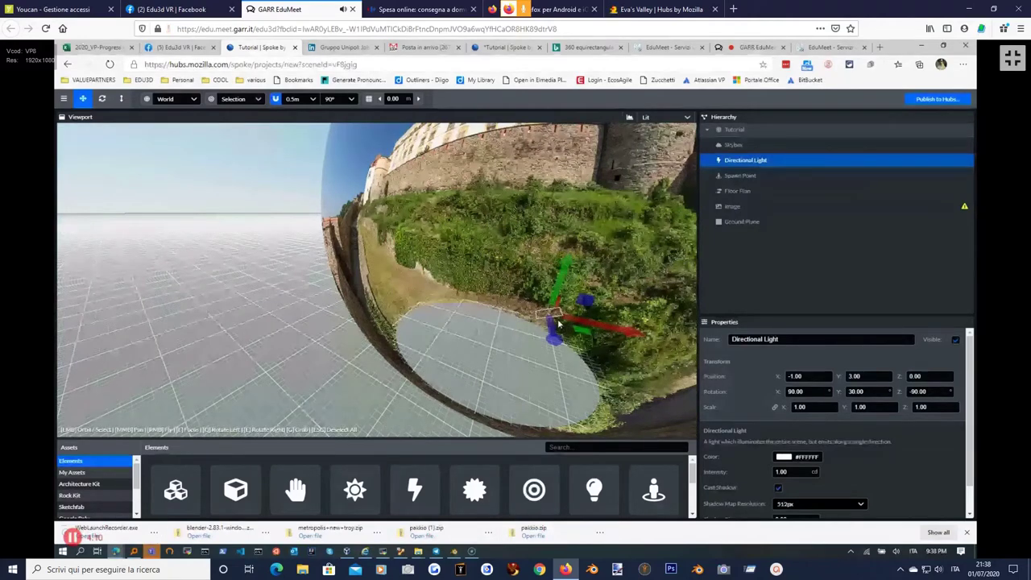
left_click(740, 176)
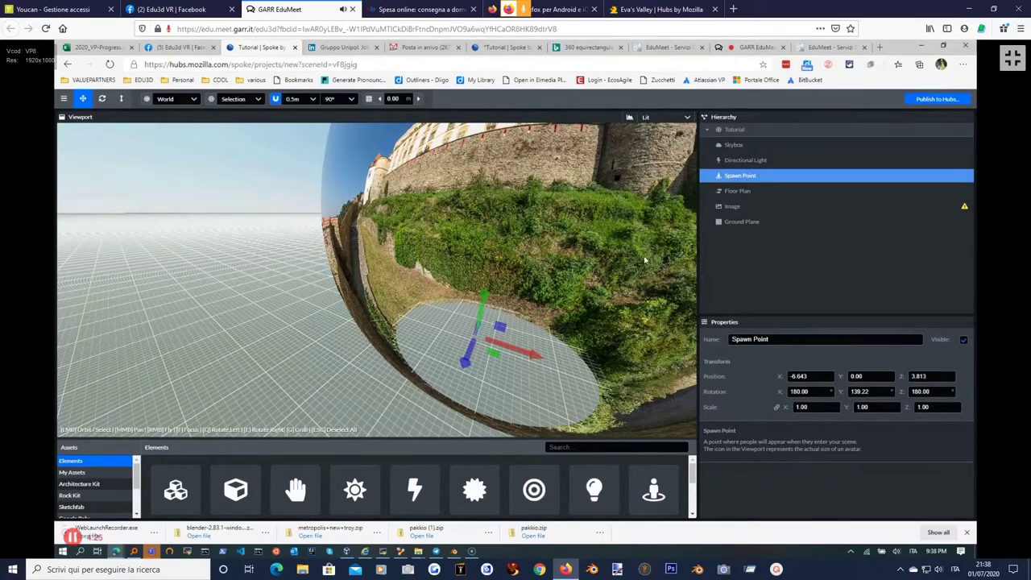
left_click(732, 191)
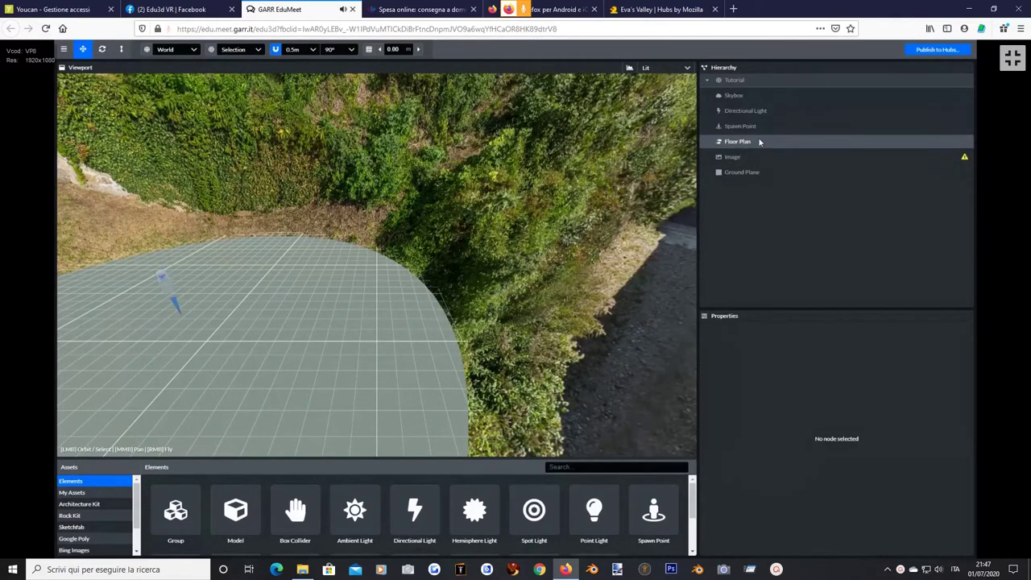
Check Floor Plan and Ground Plane (position 0.735, -0.013, -0.399, colour #474B3C), then reselect Image.
left_click(734, 144)
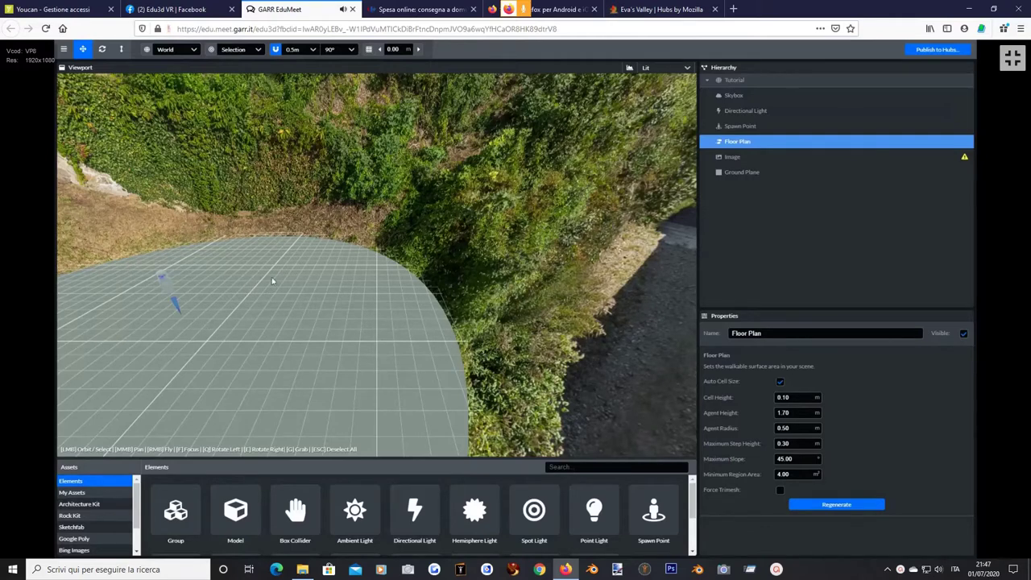
left_click(740, 174)
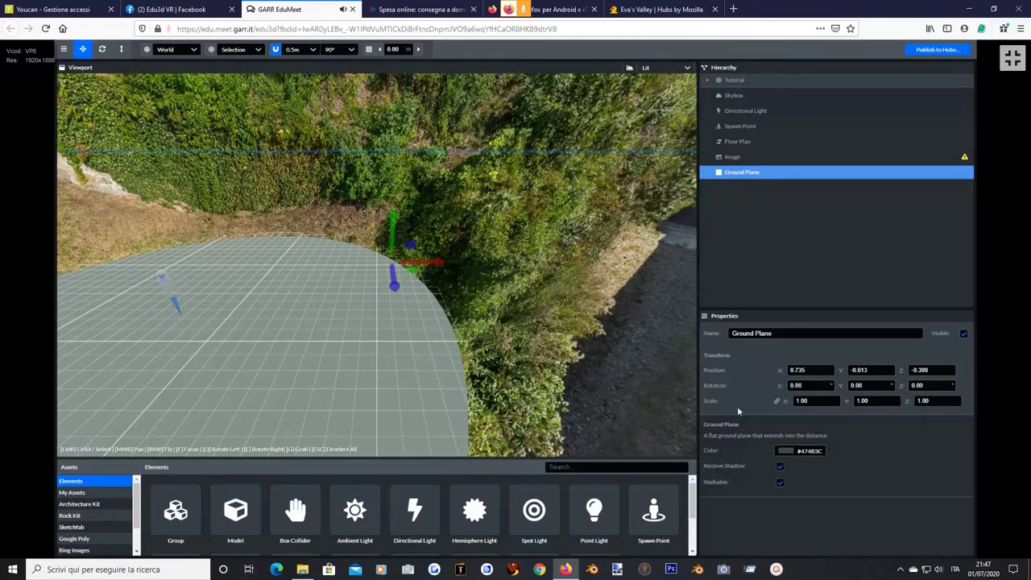
left_click(738, 159)
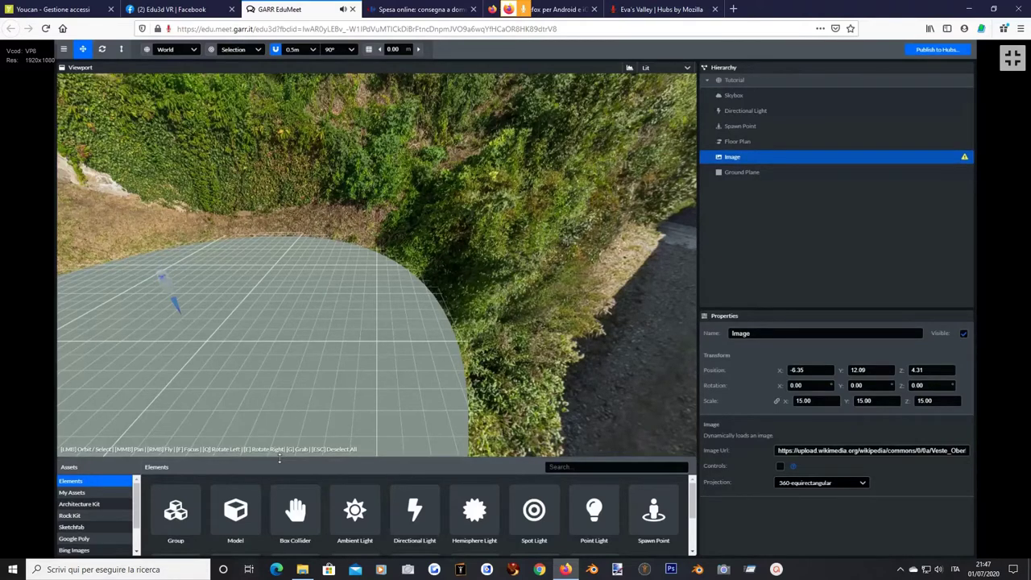
Add a new Image element from the enlarged Elements panel and place it in the scene.
left_click_drag(280, 457, 273, 325)
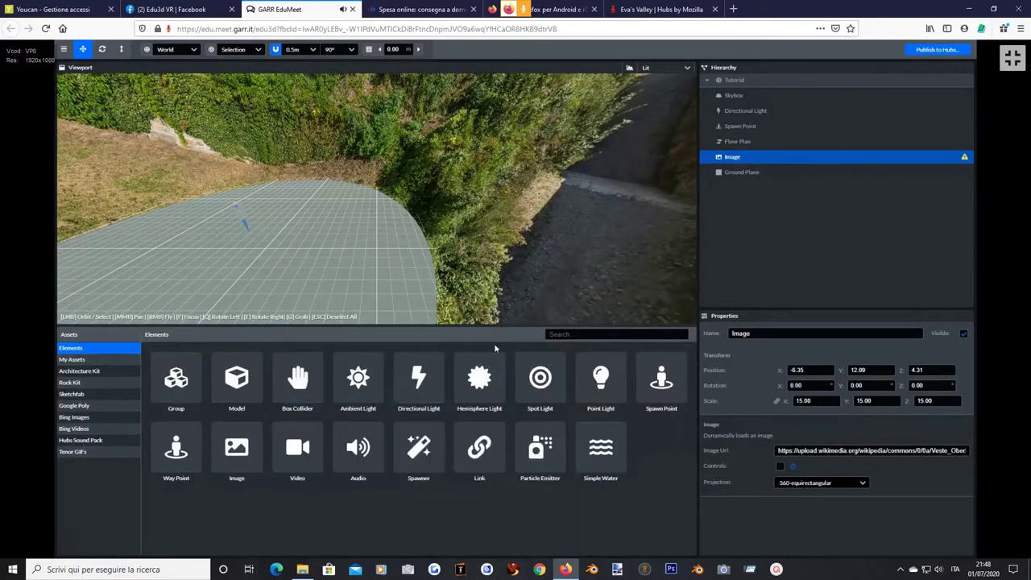
left_click(566, 333)
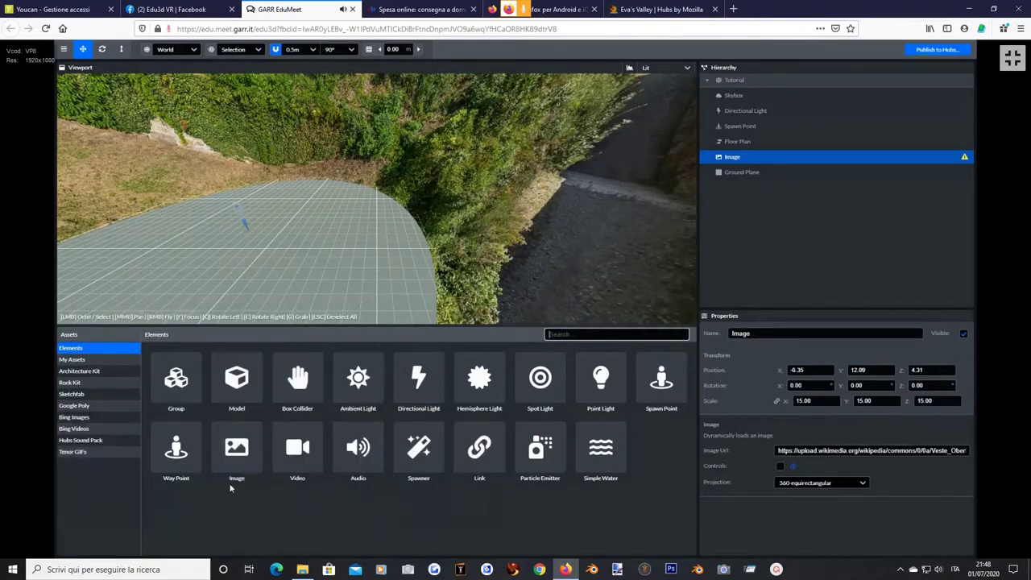
mouse_move(232, 473)
left_click(240, 454)
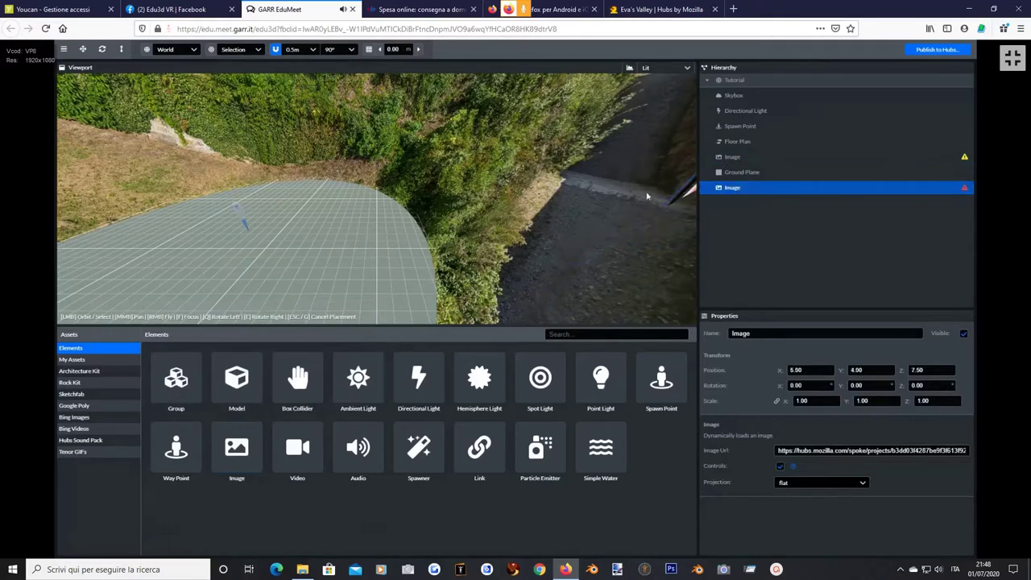
left_click(300, 202)
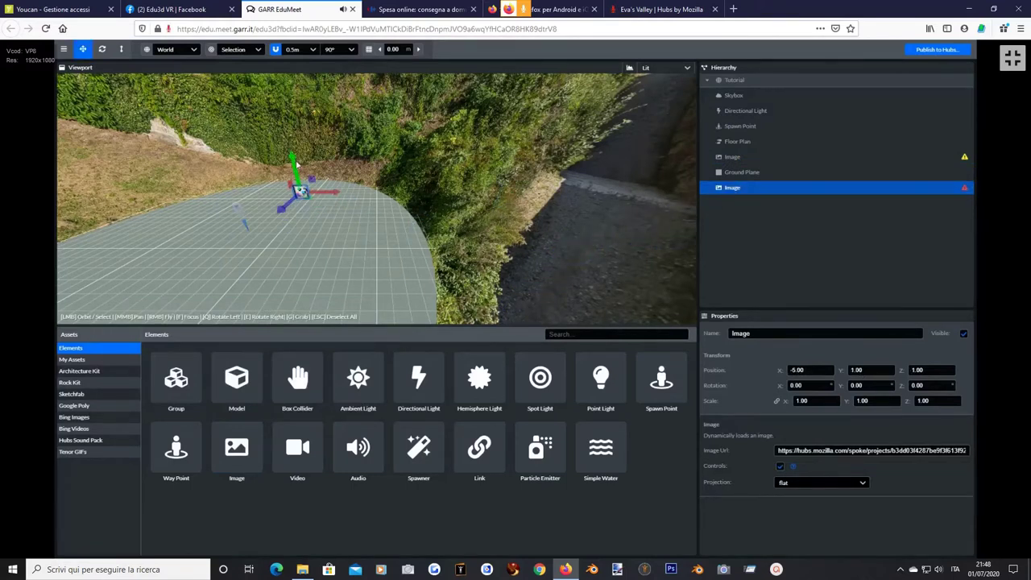
Scale the new flat image up uniformly to 8.80, then return to the Move tool.
left_click(120, 49)
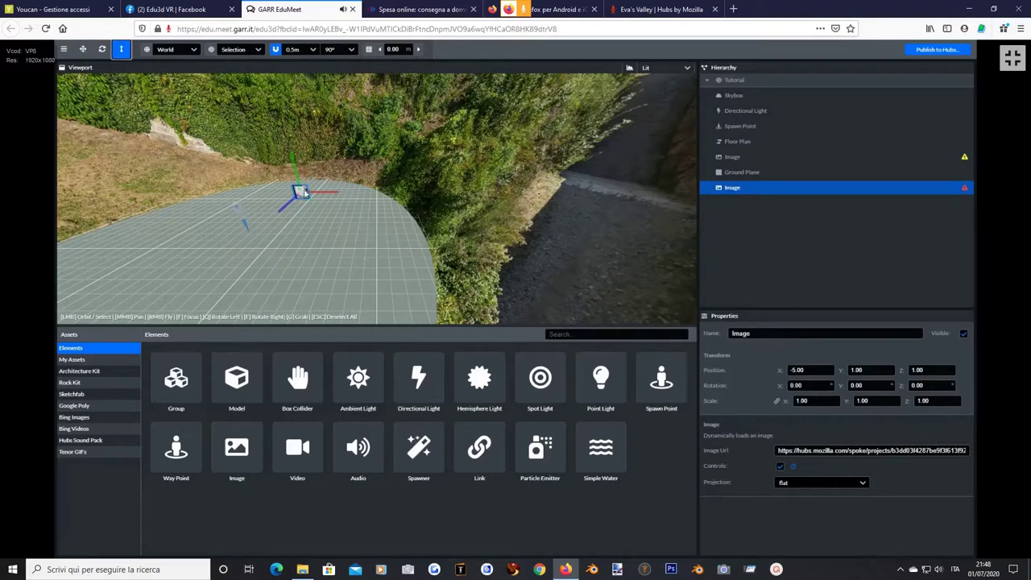
left_click_drag(303, 191, 499, 167)
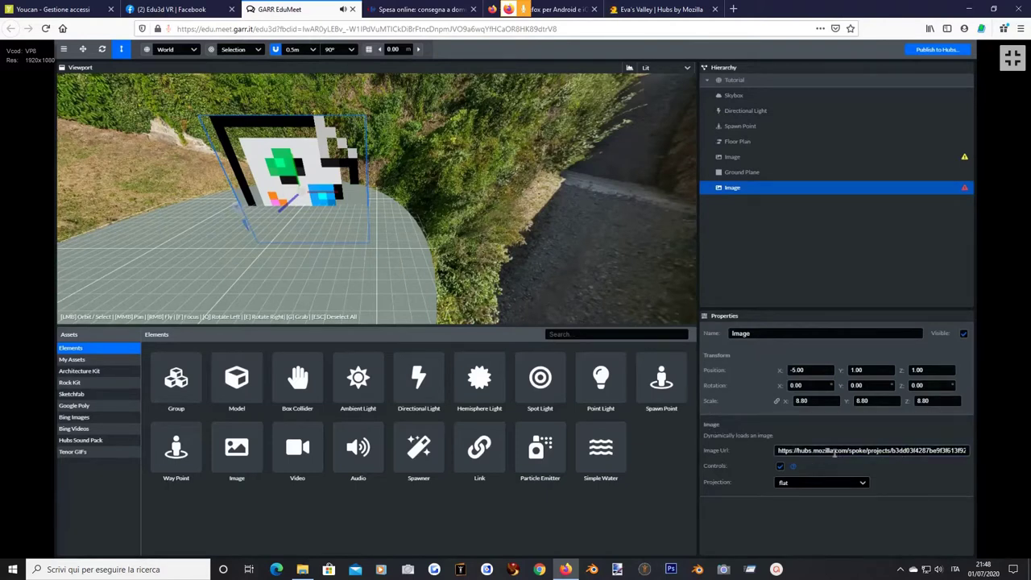
left_click(83, 49)
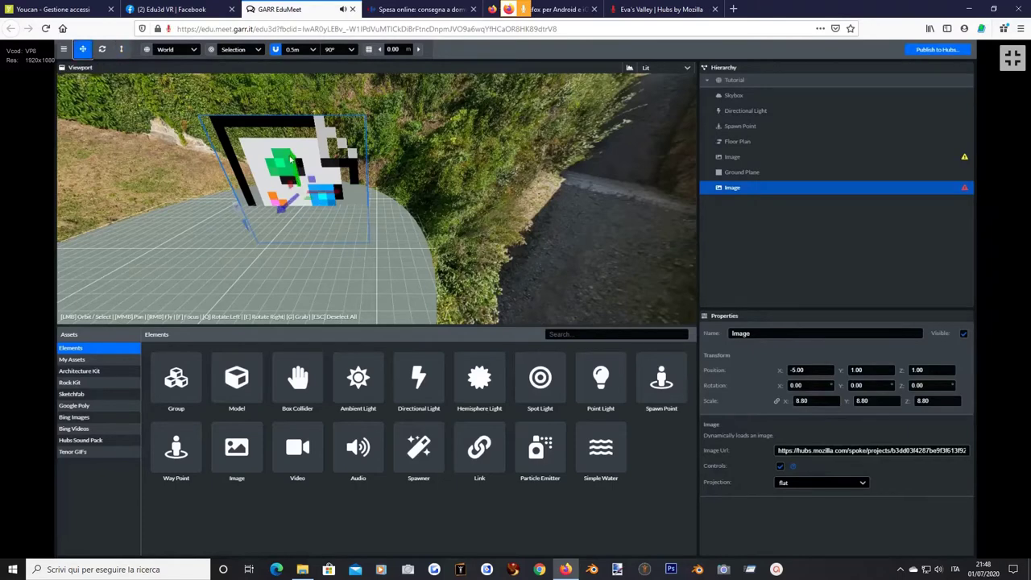
left_click_drag(289, 159, 277, 88)
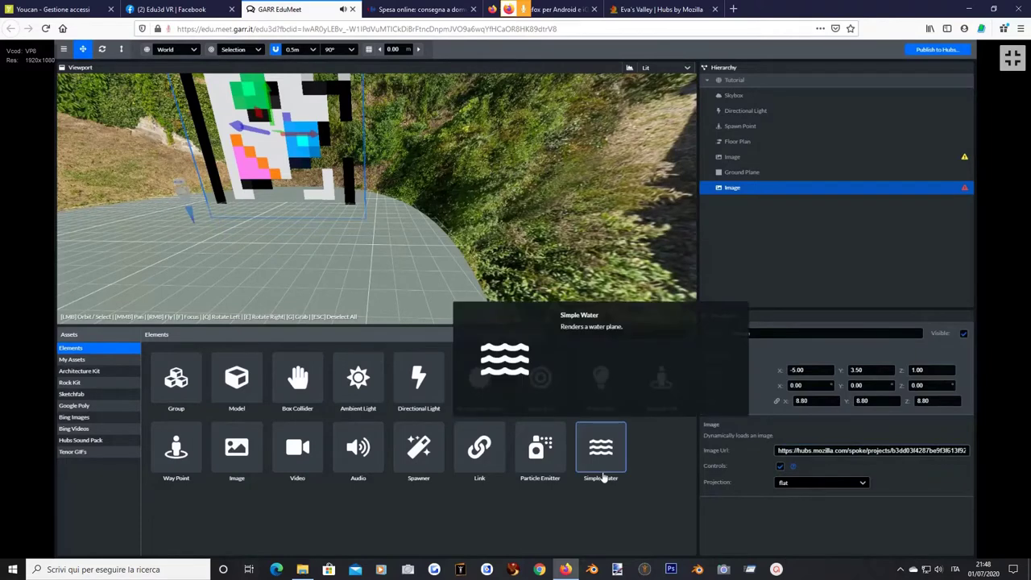
Select the new image's URL field and take the editor out of fullscreen into the browser.
key("alt+Tab")
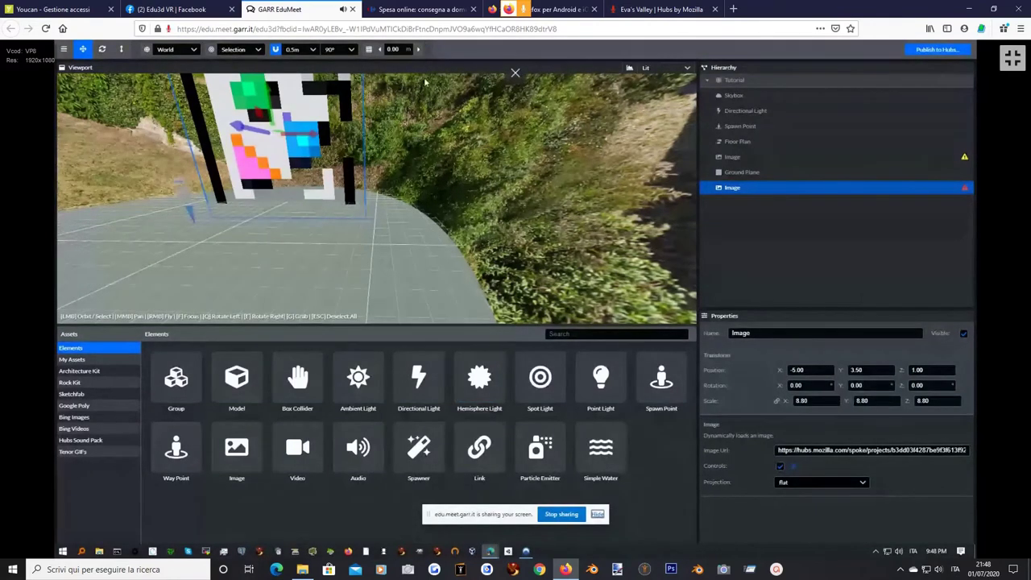
left_click_drag(456, 72, 484, 221)
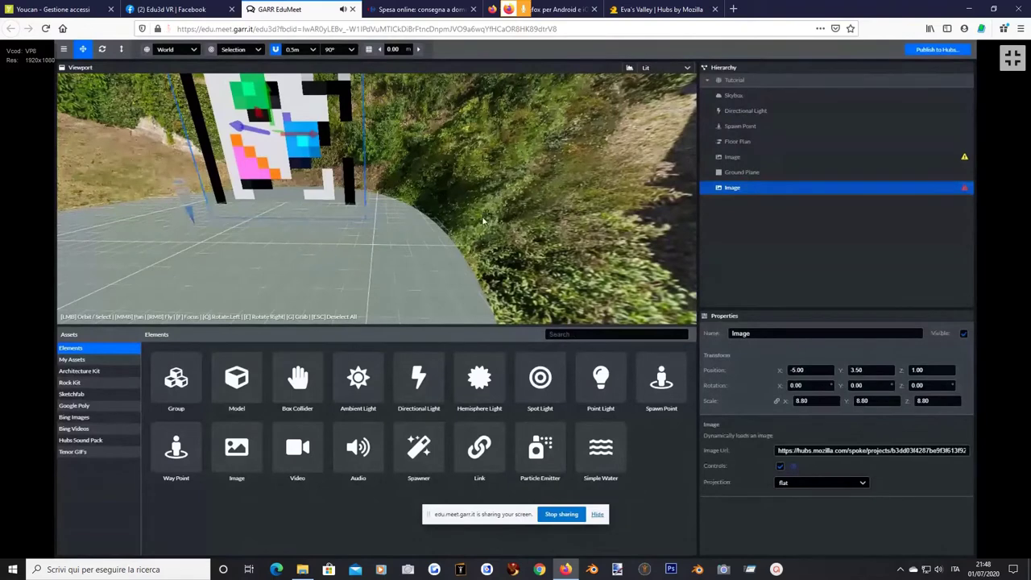
left_click(818, 450)
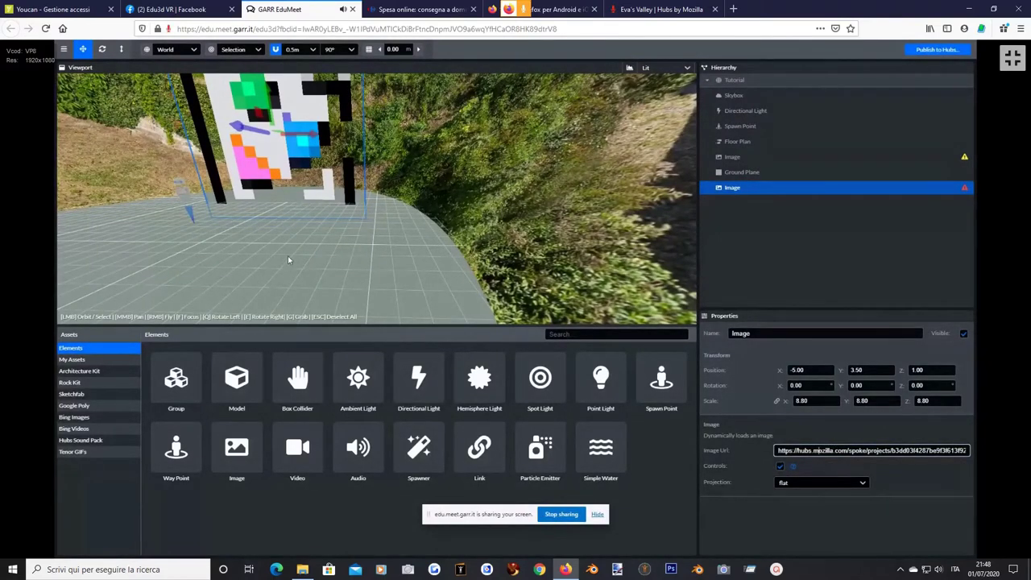
key("alt+Tab")
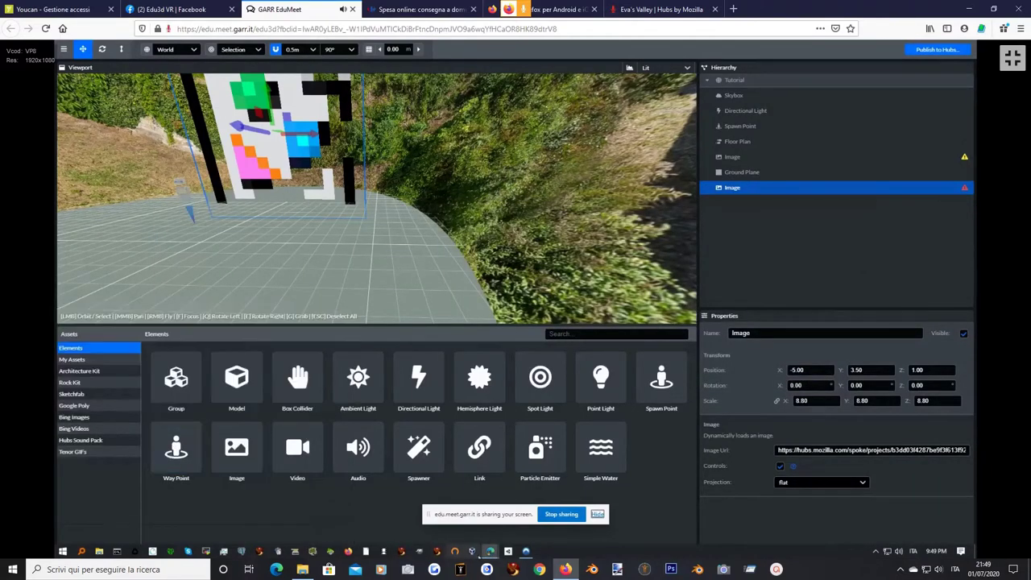
mouse_move(489, 553)
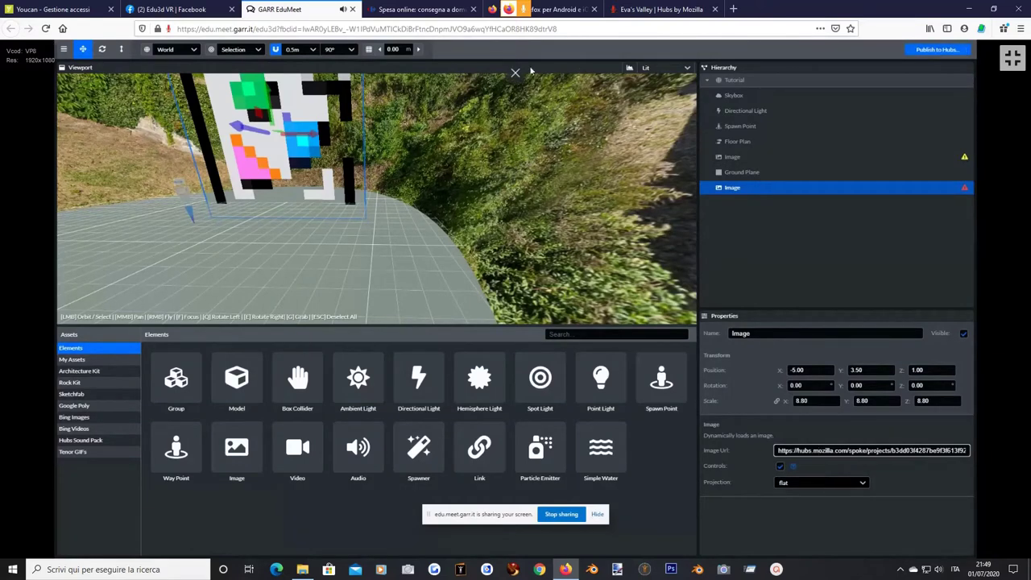
left_click(515, 73)
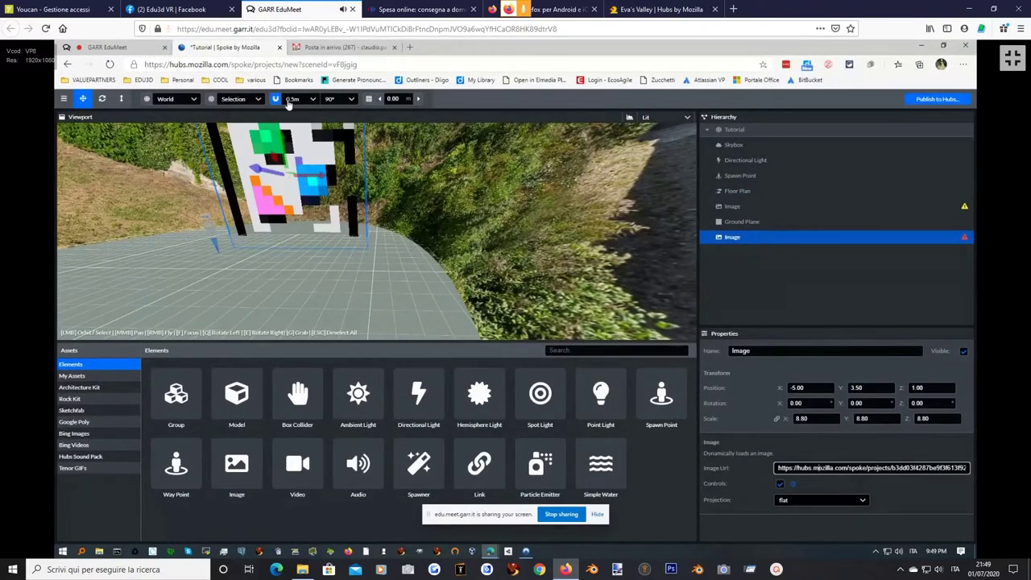
Search Bing for 'rose' in a new tab and show the image results.
left_click(409, 47)
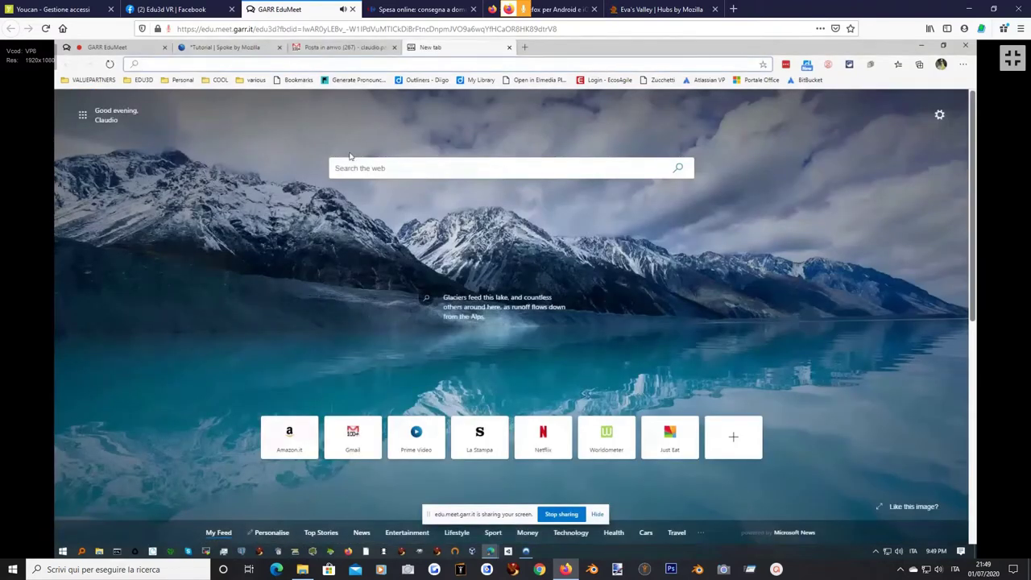
left_click(349, 169)
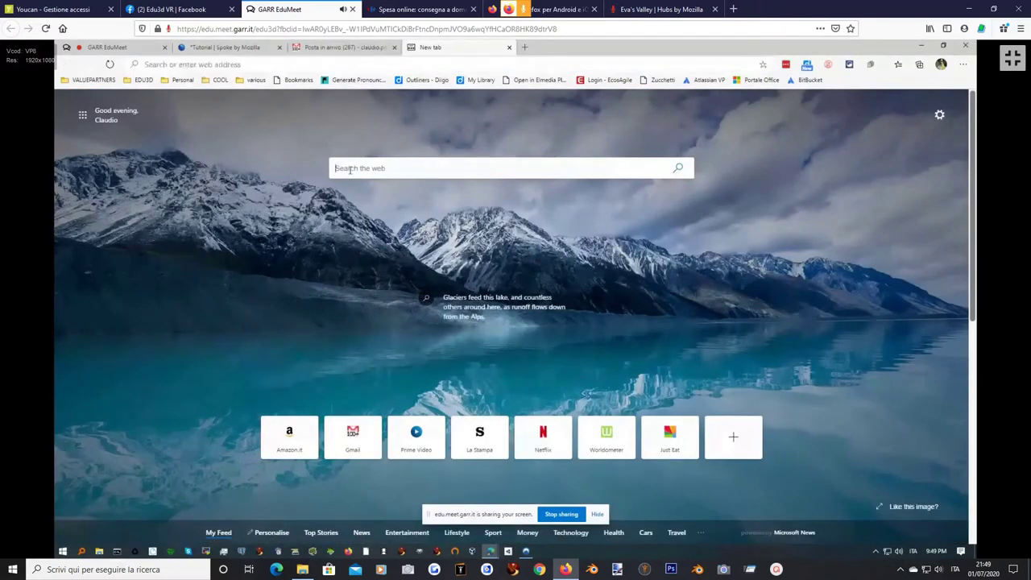
type("rose")
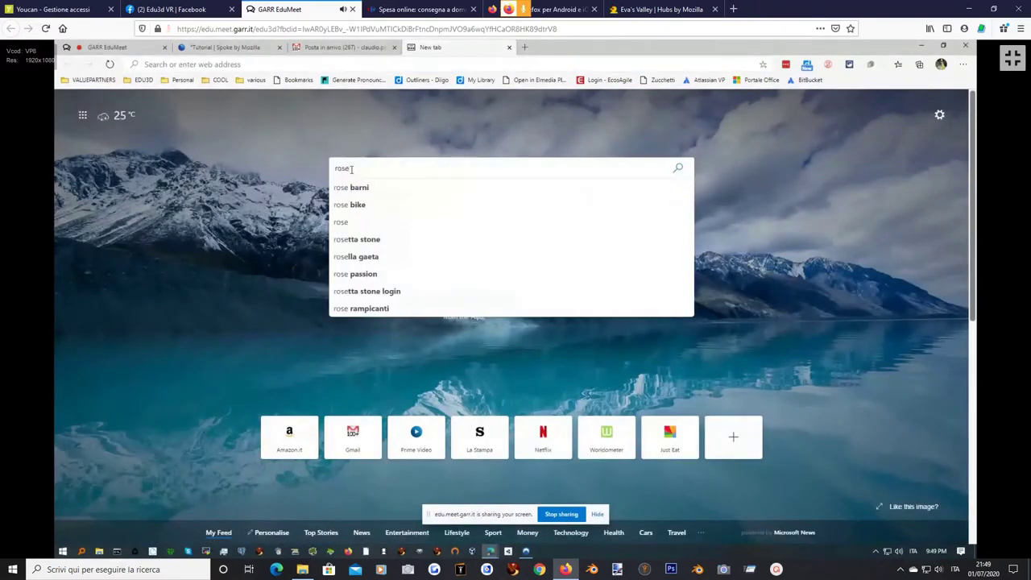
key("Return")
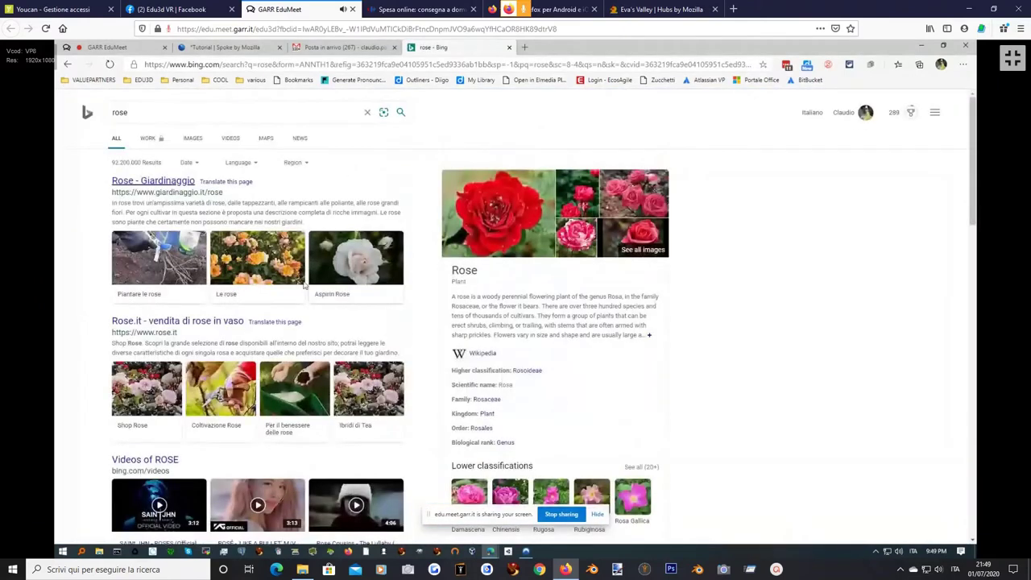
left_click(466, 220)
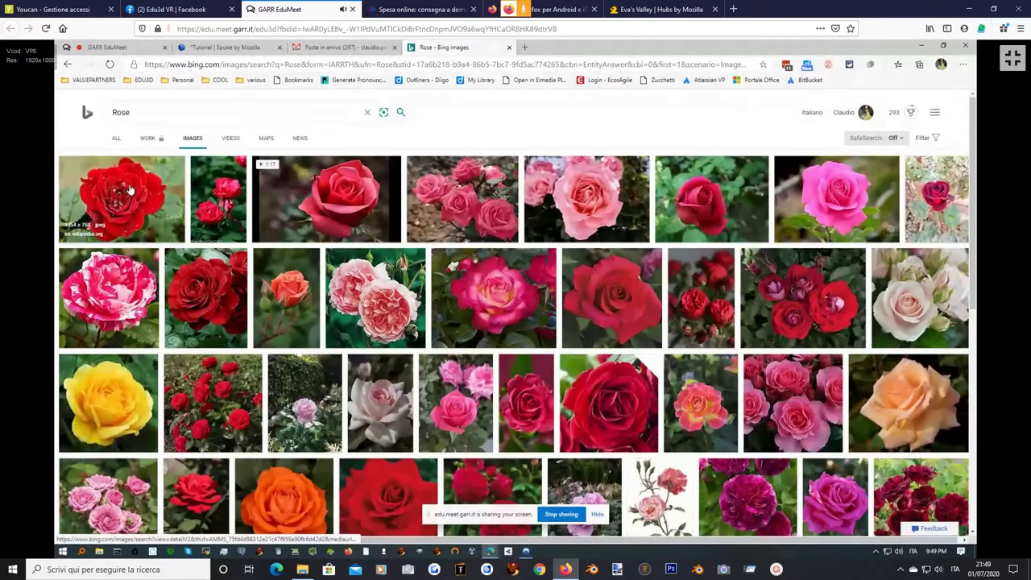
Copy the first red rose's image link and open it on its own in a new tab.
right_click(129, 185)
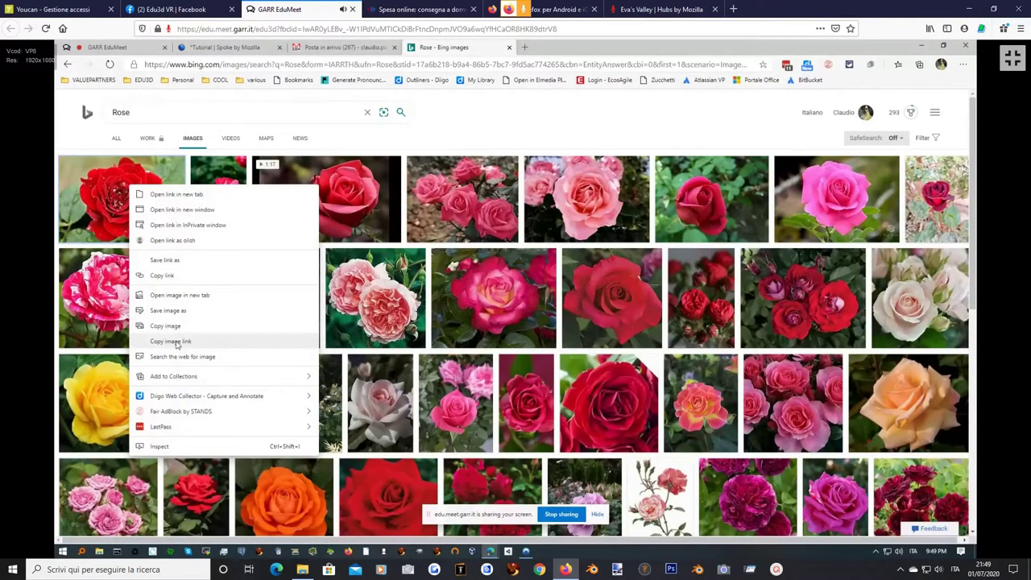
left_click(175, 344)
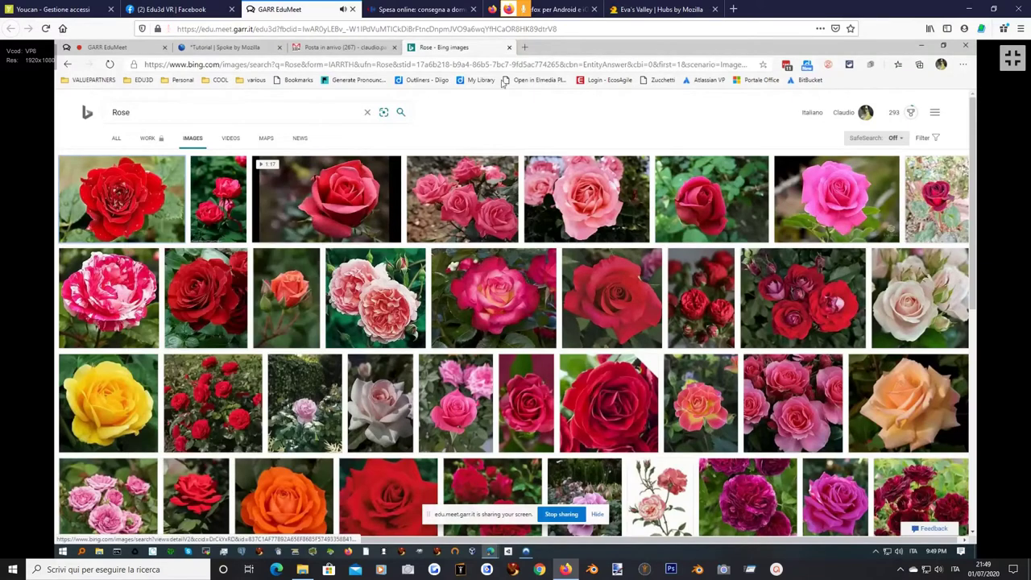
left_click(524, 47)
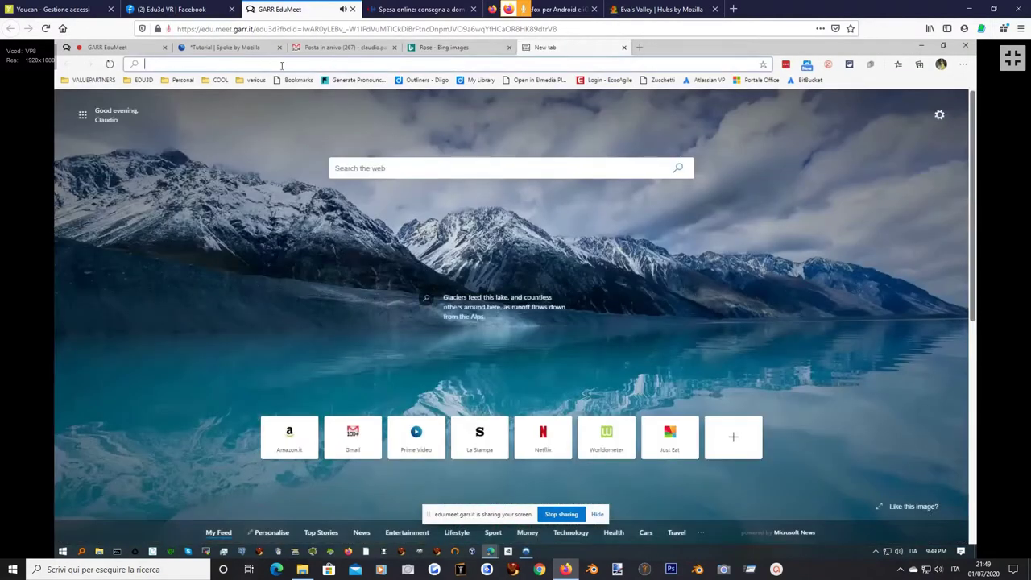
key("ctrl+v")
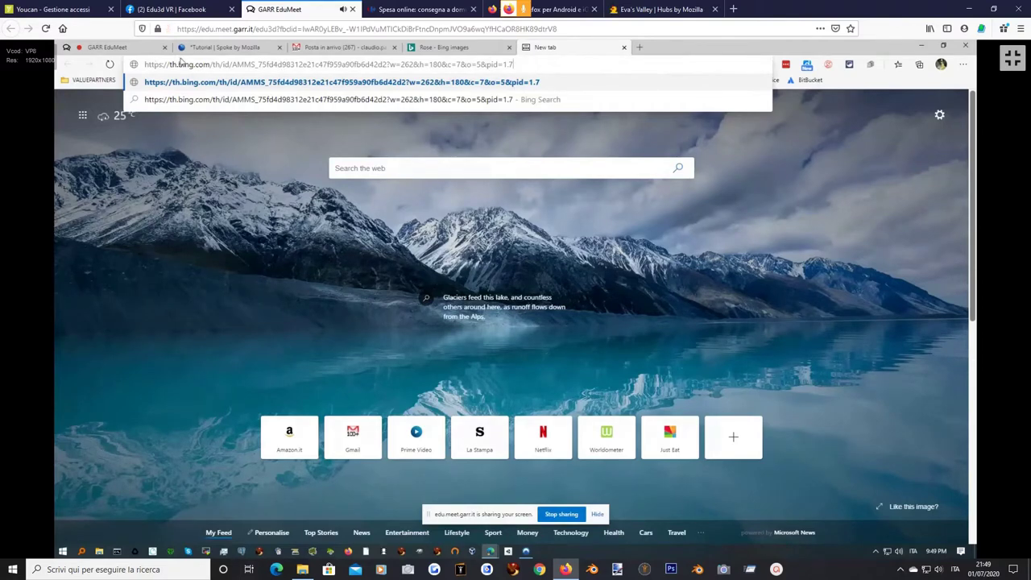
key("Return")
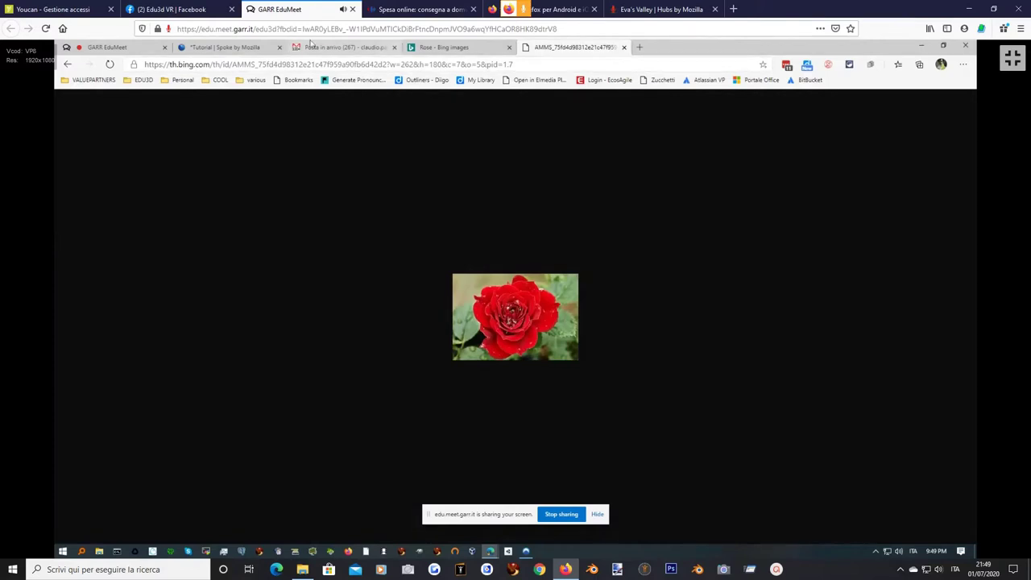
Paste the th.bing.com rose link into the flat Image's URL so it displays the red rose.
left_click(234, 47)
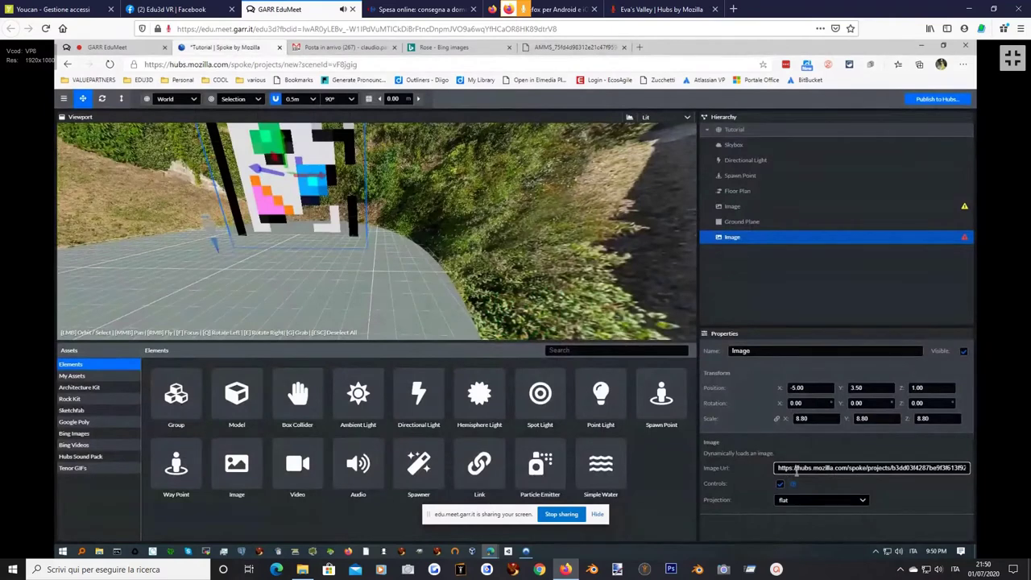
key("ctrl+v")
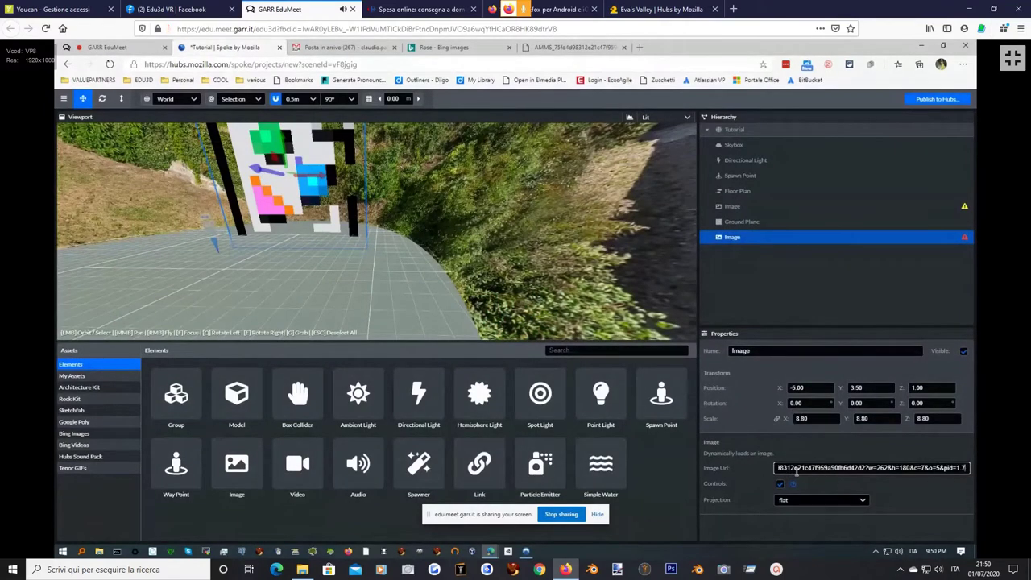
key("Return")
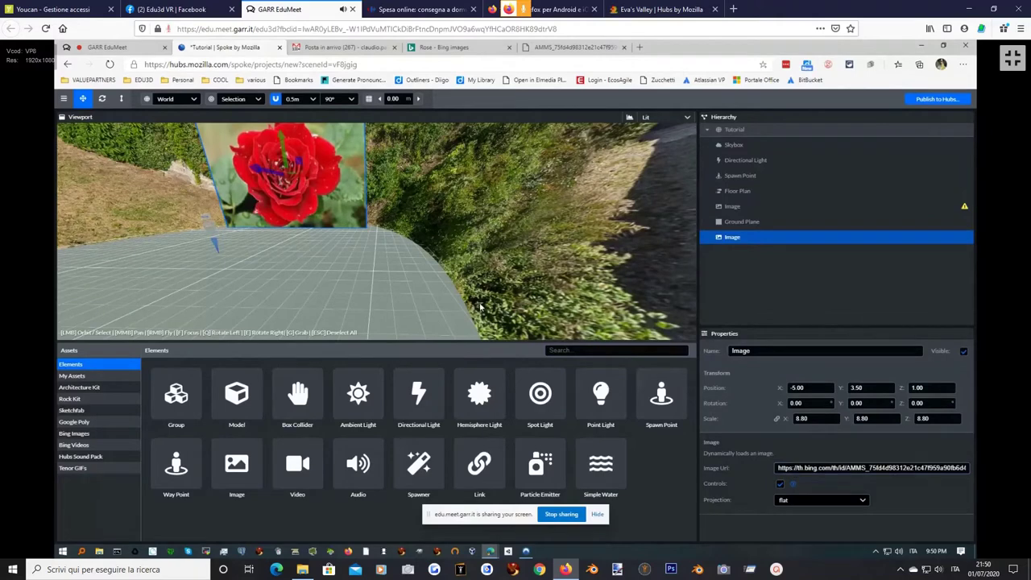
left_click_drag(429, 242, 419, 233)
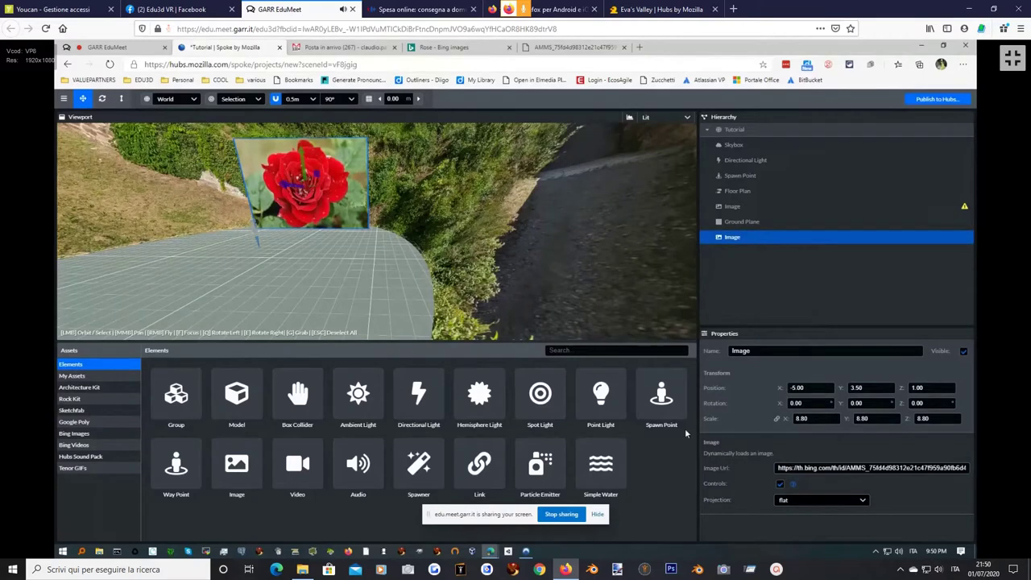
Set the rose Image's projection to 360-equirectangular and orbit to inspect the resulting sphere.
left_click(863, 500)
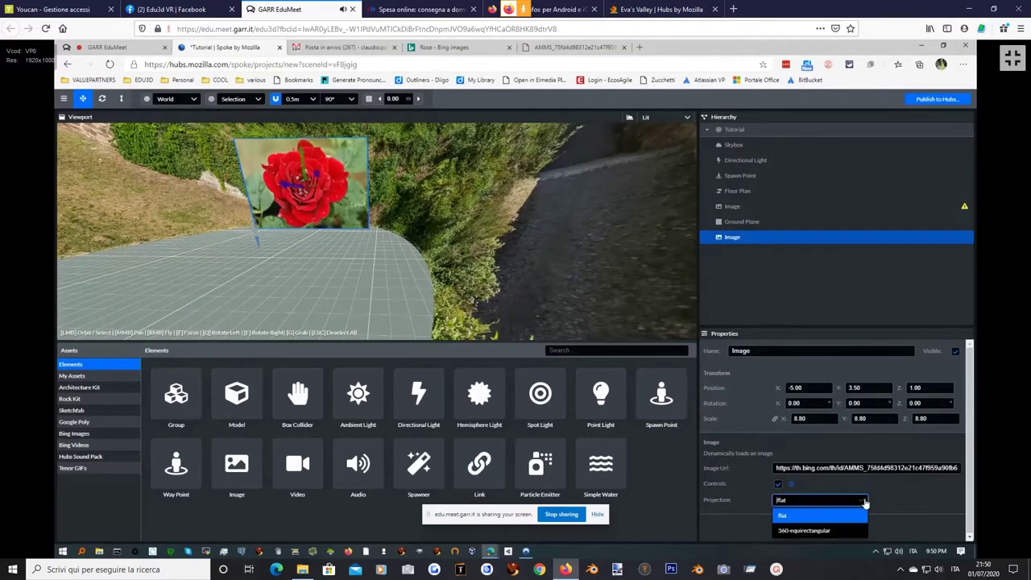
left_click(825, 531)
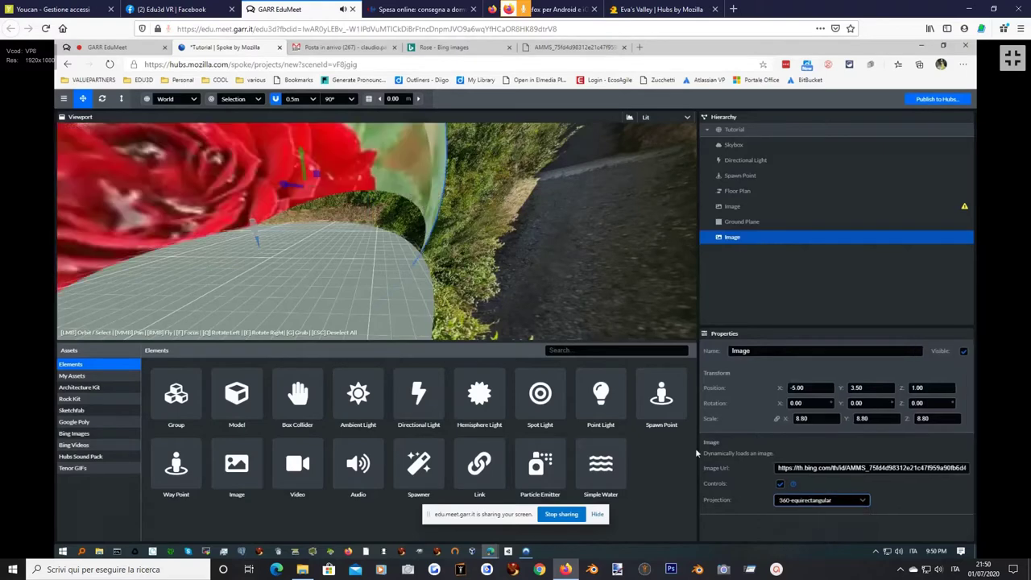
left_click_drag(512, 294, 334, 194)
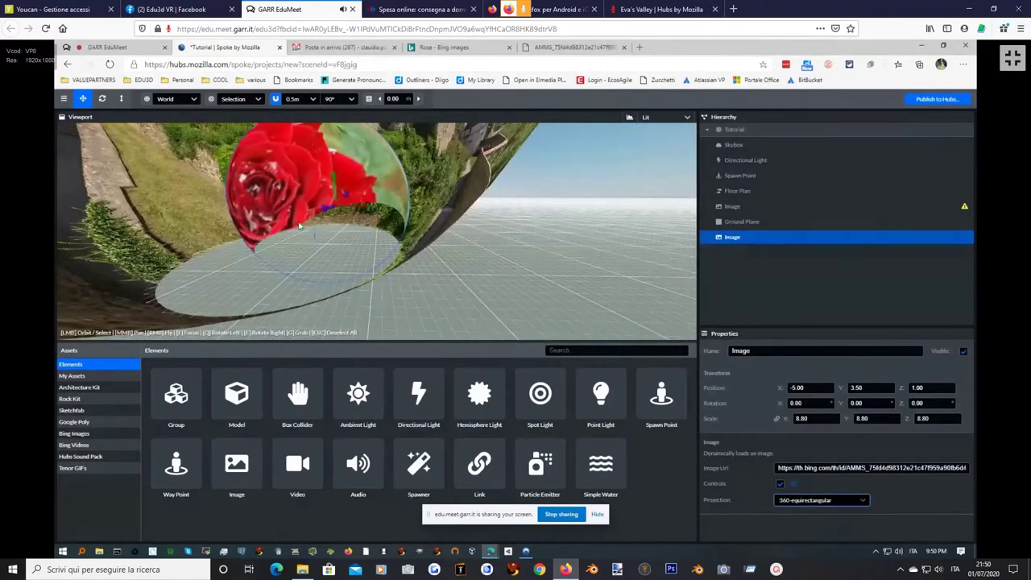
left_click_drag(298, 228, 310, 230)
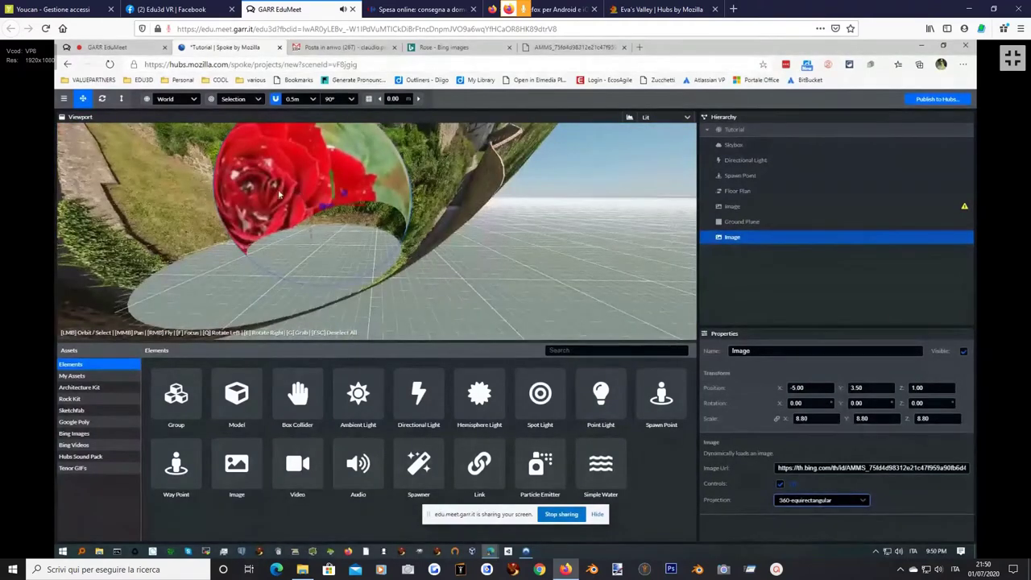
left_click_drag(297, 182, 300, 208)
Replace the Bing Images query 'Rose' with 'equirectangular' and run the search.
left_click(459, 50)
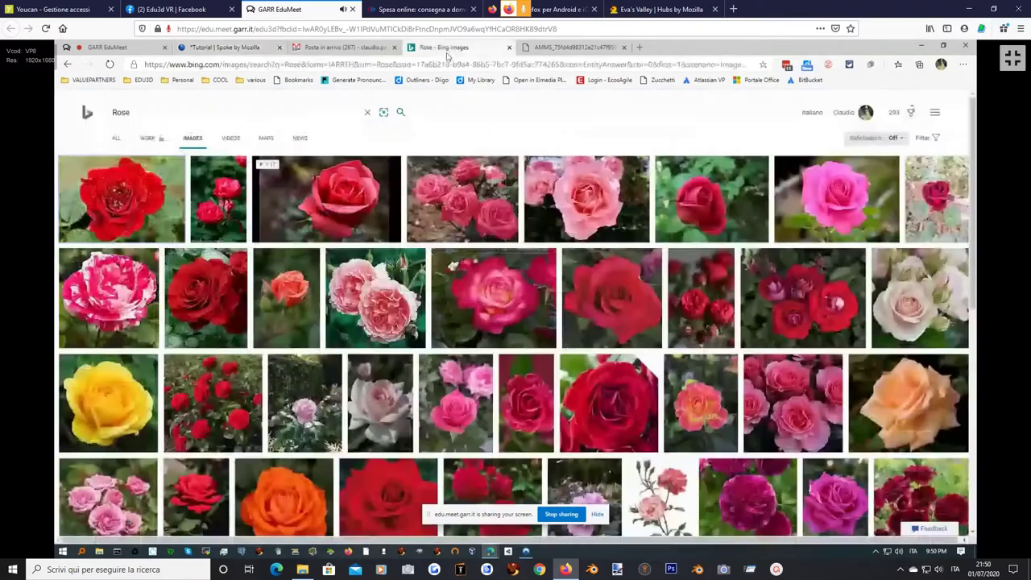
left_click(153, 113)
double_click(154, 113)
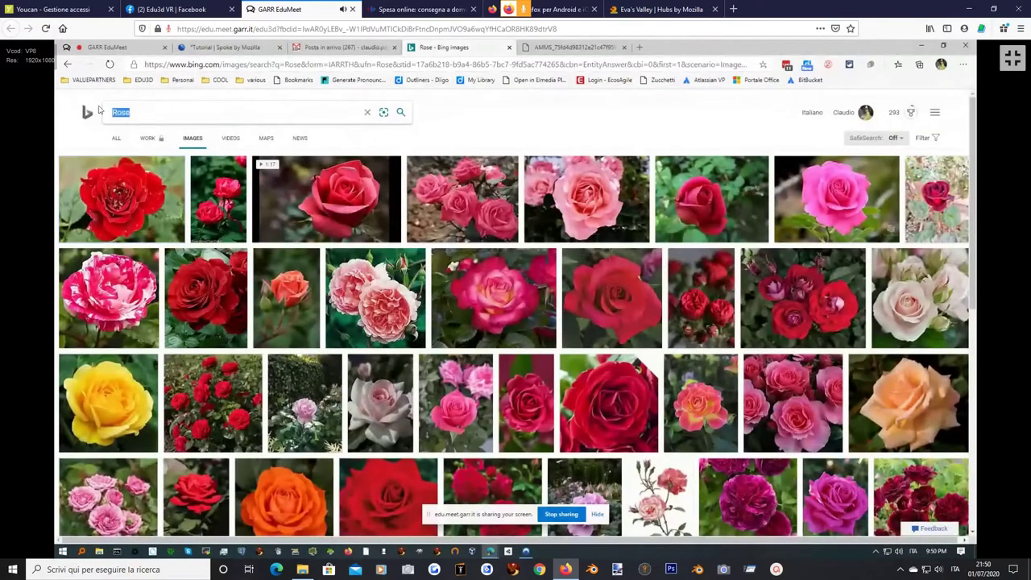
type("equirectangu")
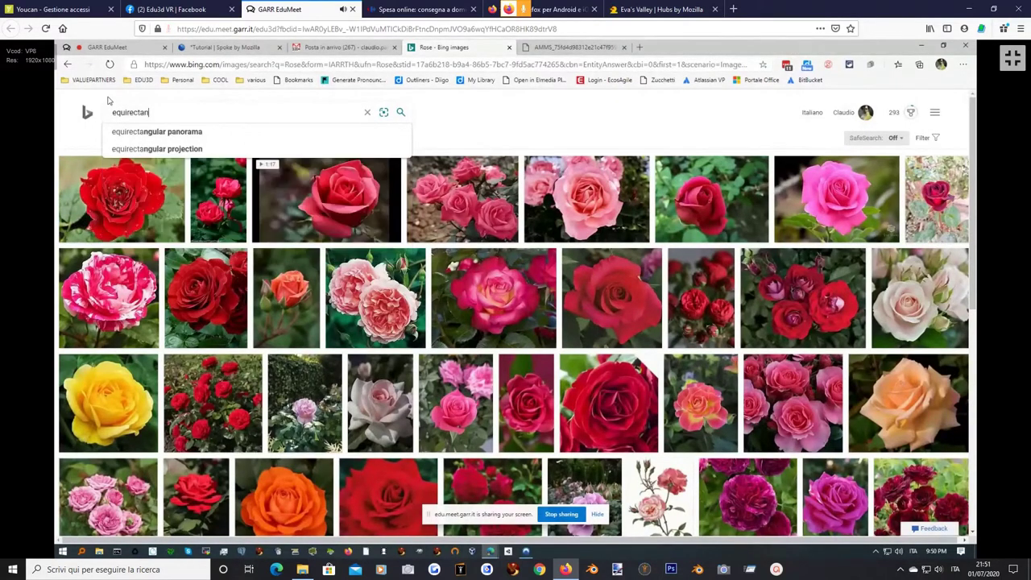
type("lar")
key("Return")
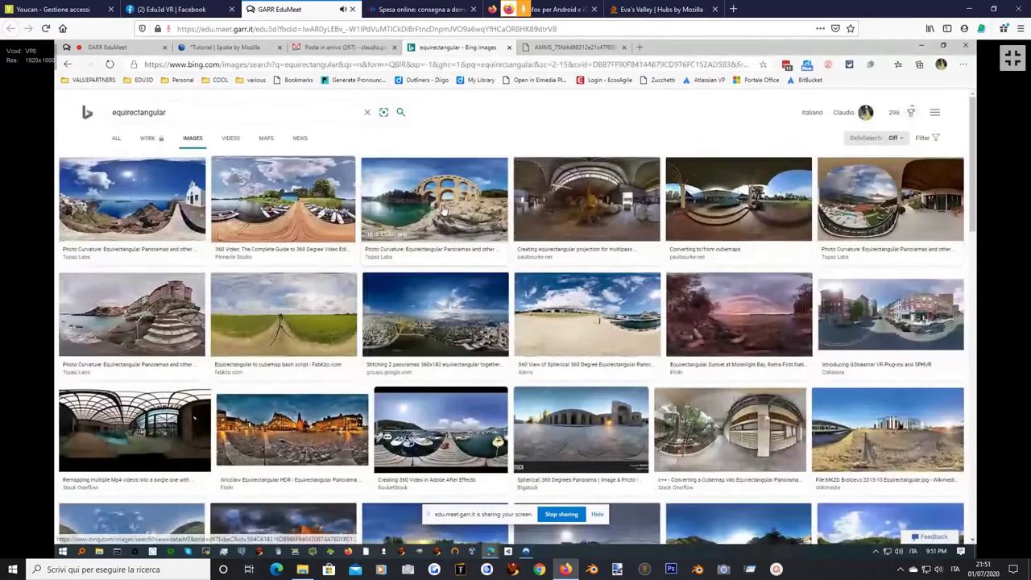
Open the 1019 × 505 Pont du Gard aqueduct panorama and copy its image link.
left_click(442, 210)
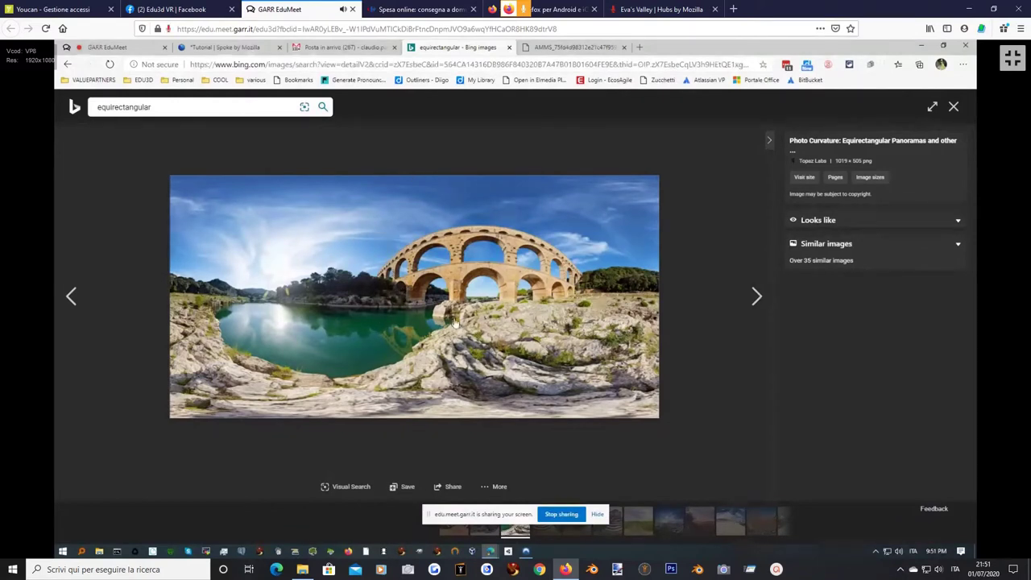
right_click(411, 279)
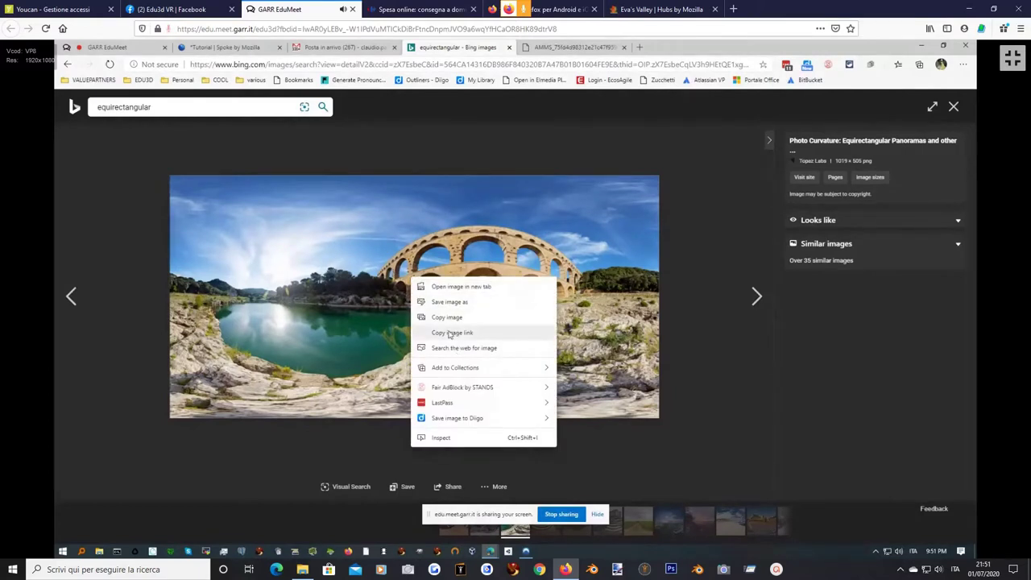
left_click(448, 335)
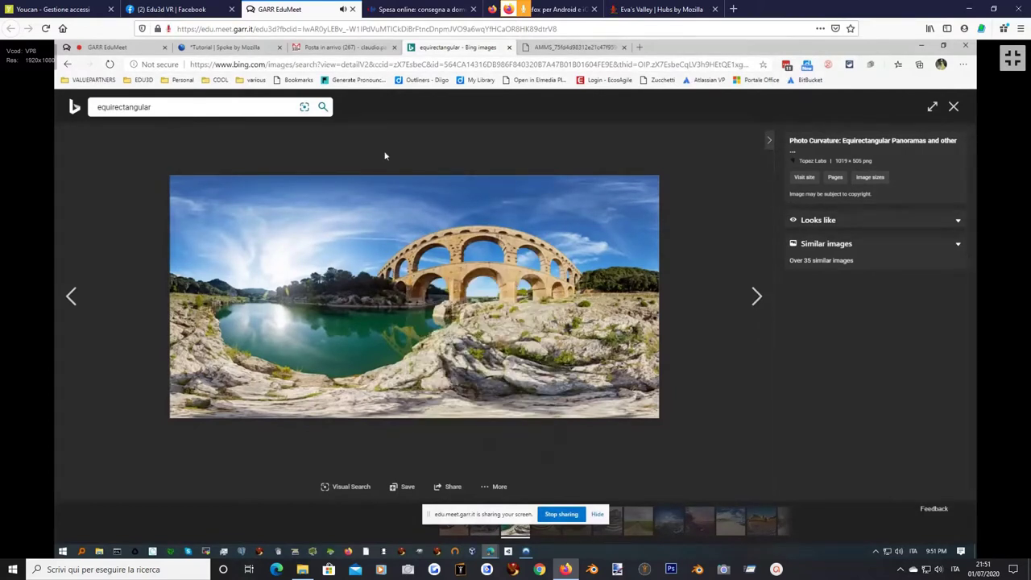
Paste the aqueduct panorama web address into the image sphere's Image Url.
left_click(225, 47)
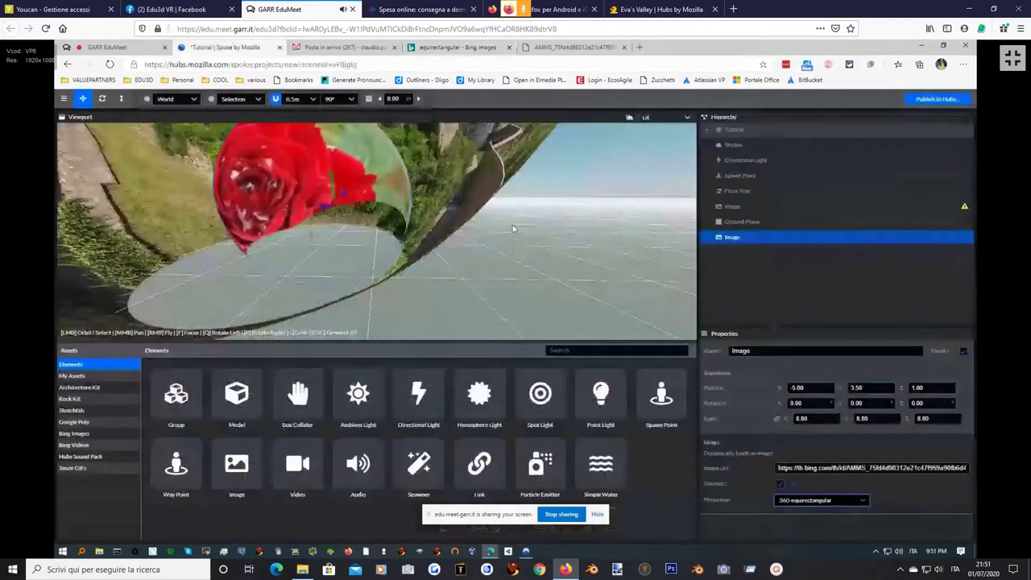
left_click(803, 469)
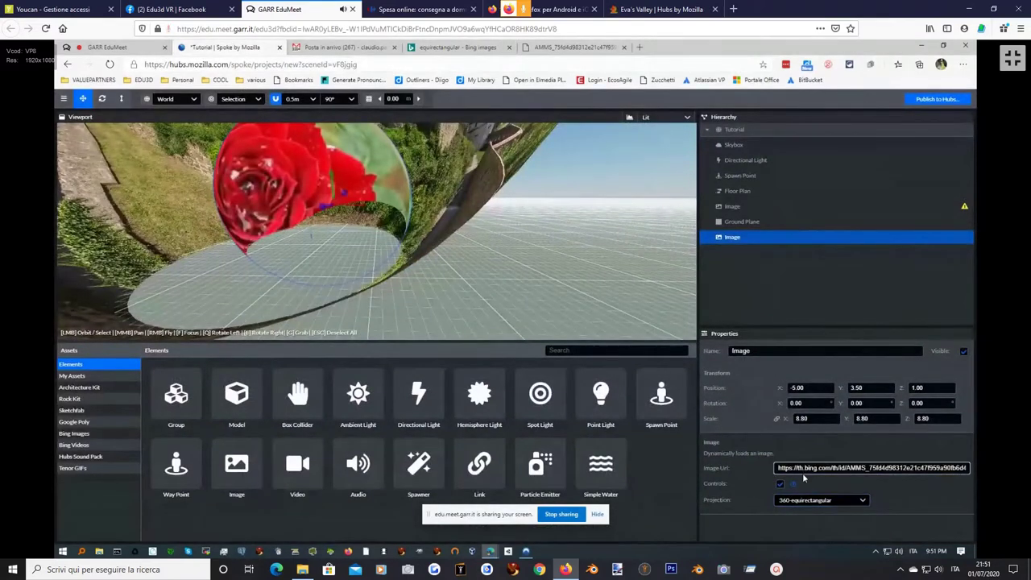
key("ctrl+a")
key("ctrl+v")
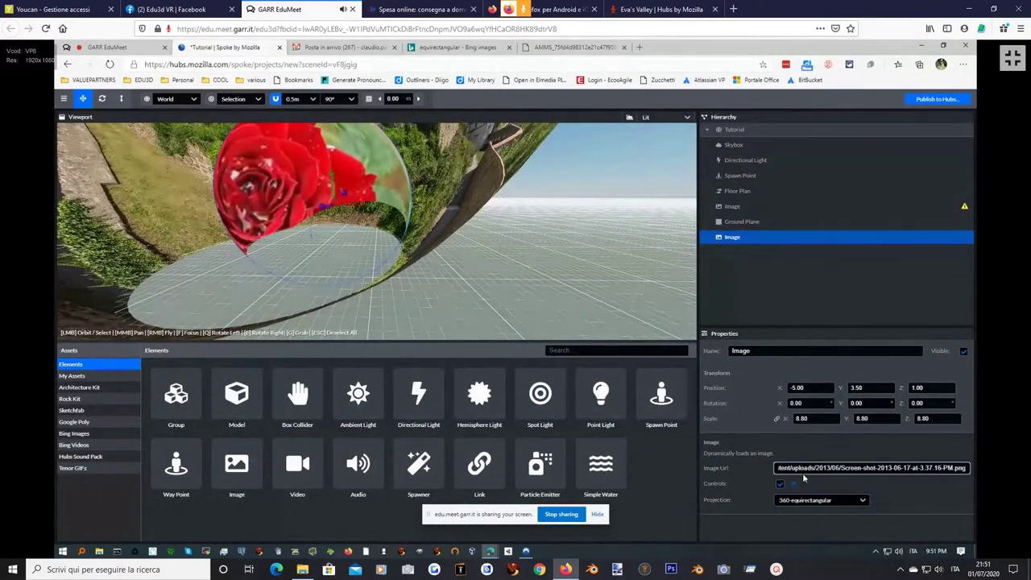
key("Return")
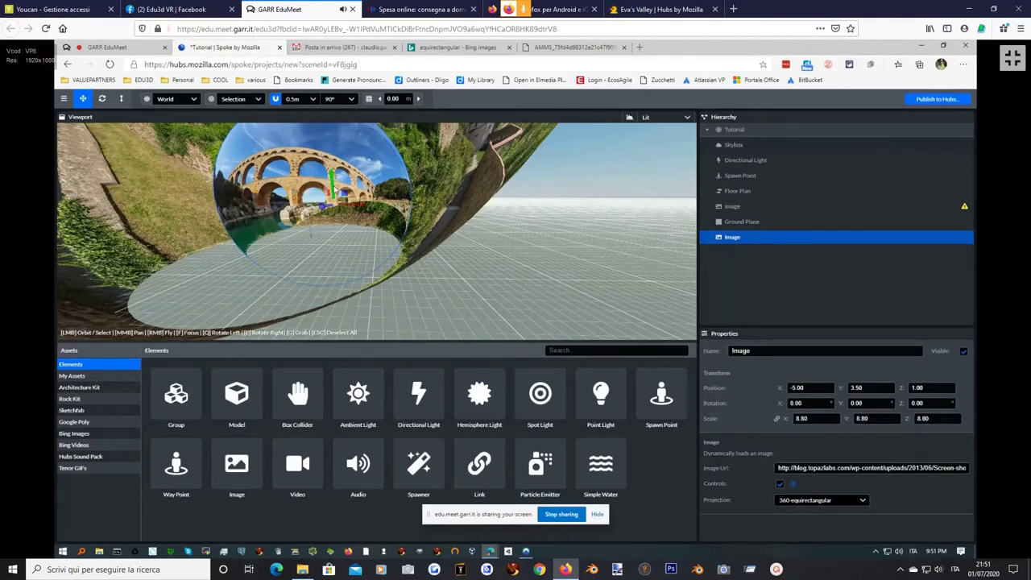
Delete the duplicate Image node, then load the aqueduct URL into the remaining sphere and toggle Controls.
key("Delete")
left_click(314, 169)
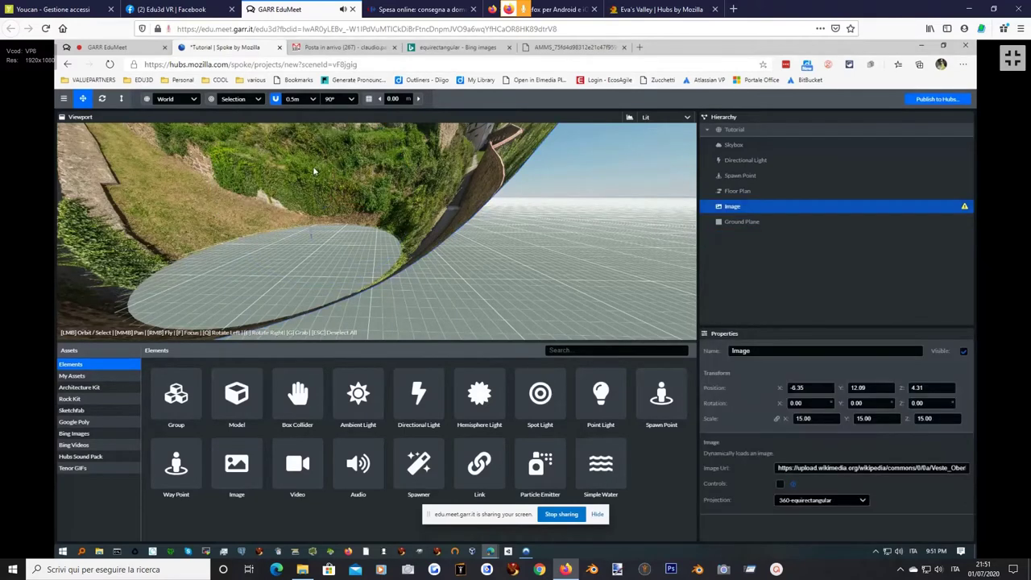
key("f")
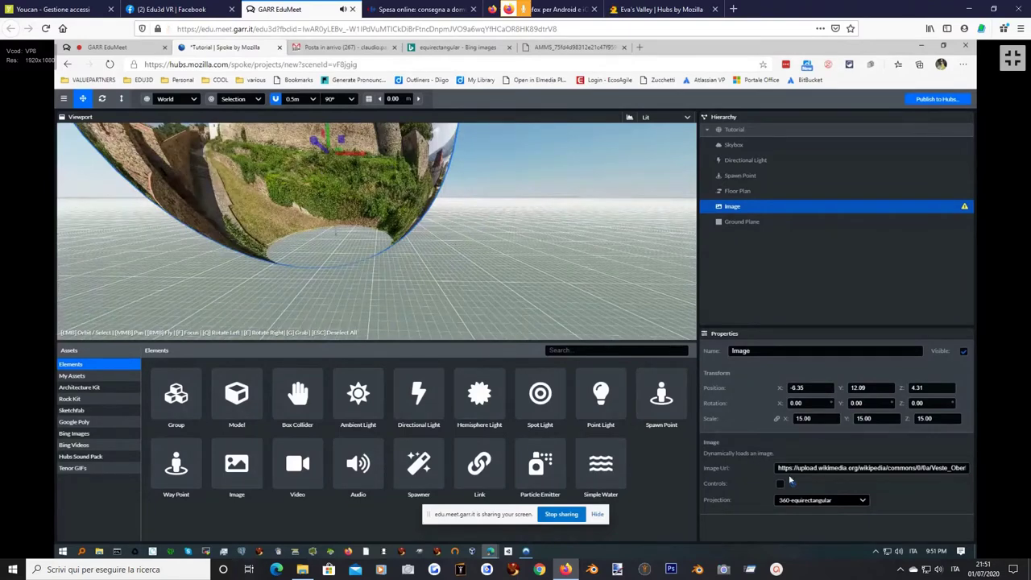
left_click(820, 467)
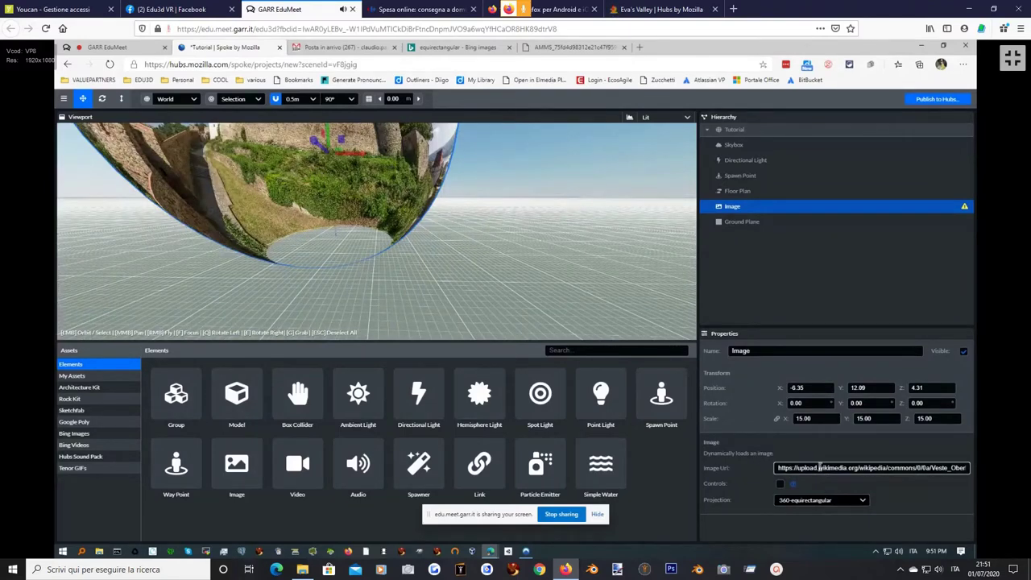
key("ctrl+a")
key("ctrl+v")
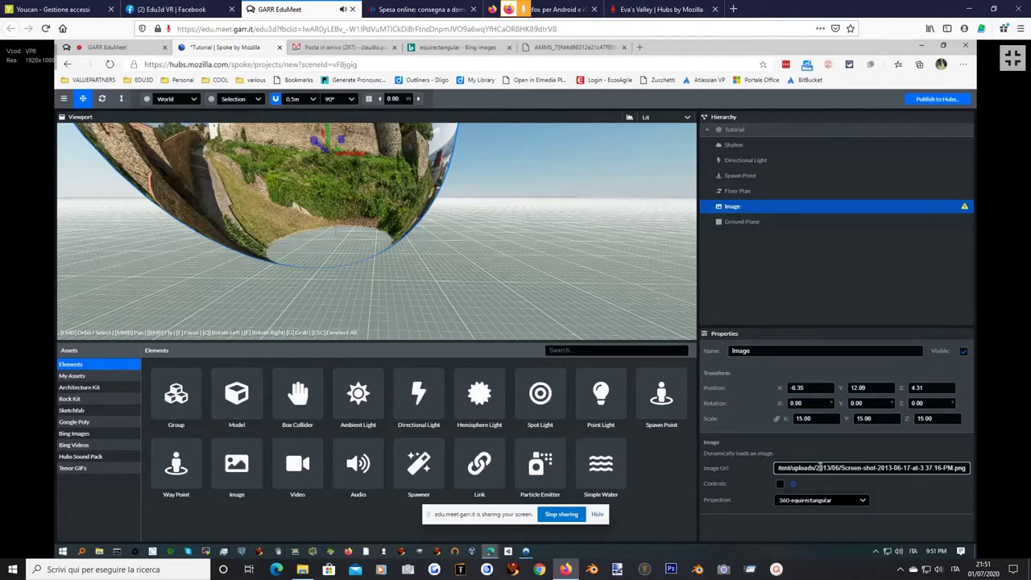
key("Tab")
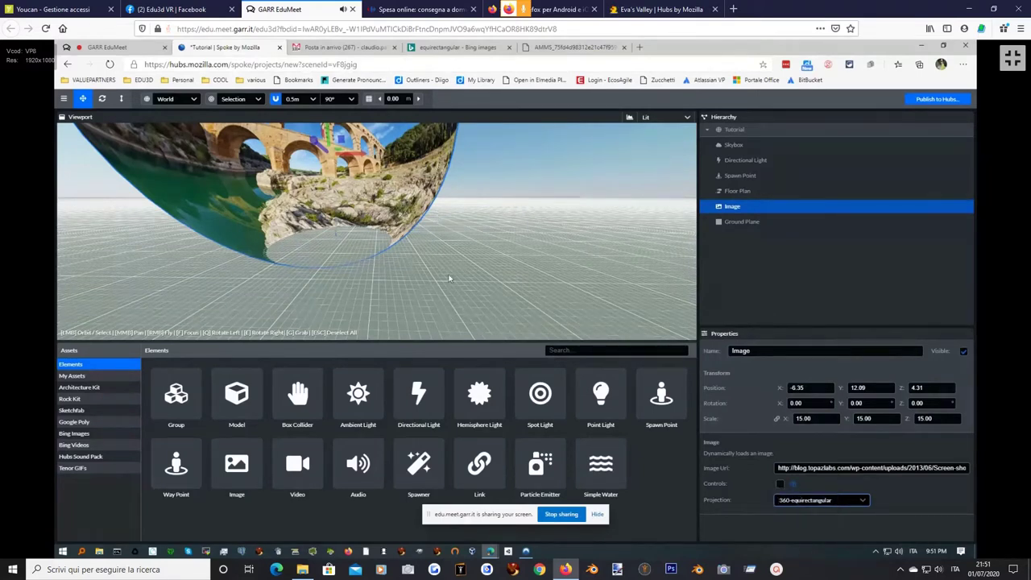
left_click(779, 485)
scroll(409, 223, "down", 3)
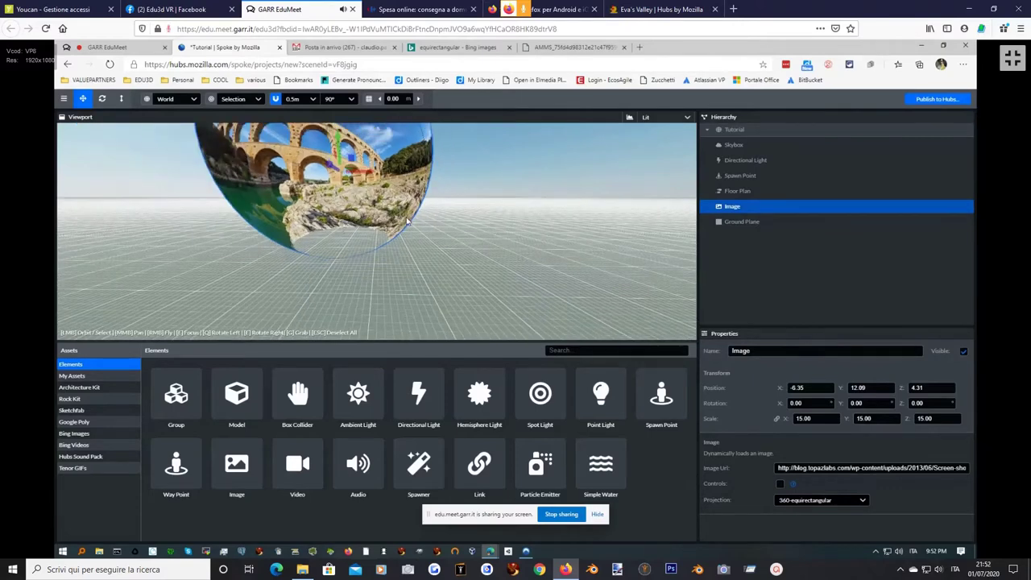
scroll(408, 222, "down", 2)
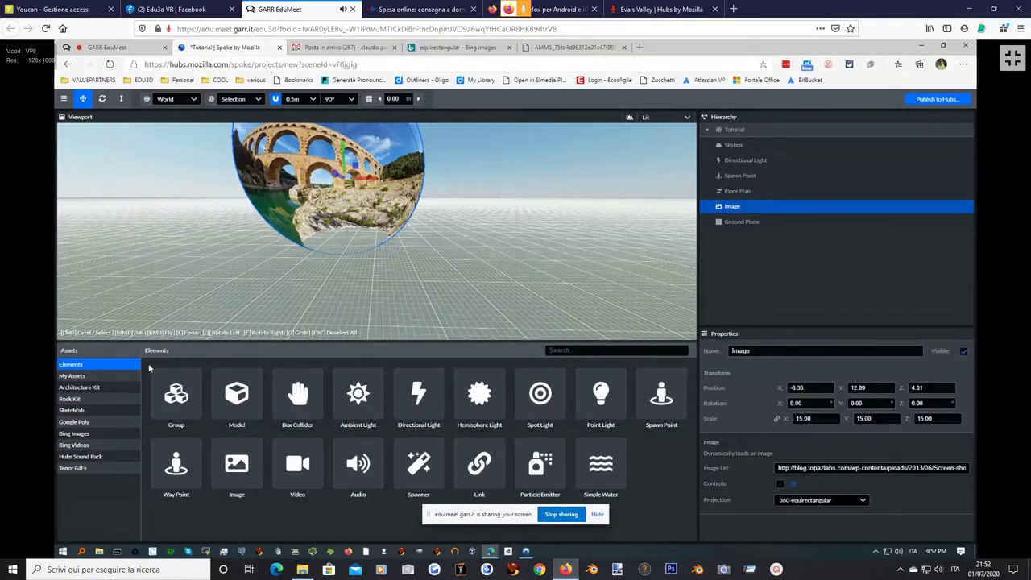
Filter My Assets to Images and view the options for la mia scena.png.
left_click(72, 376)
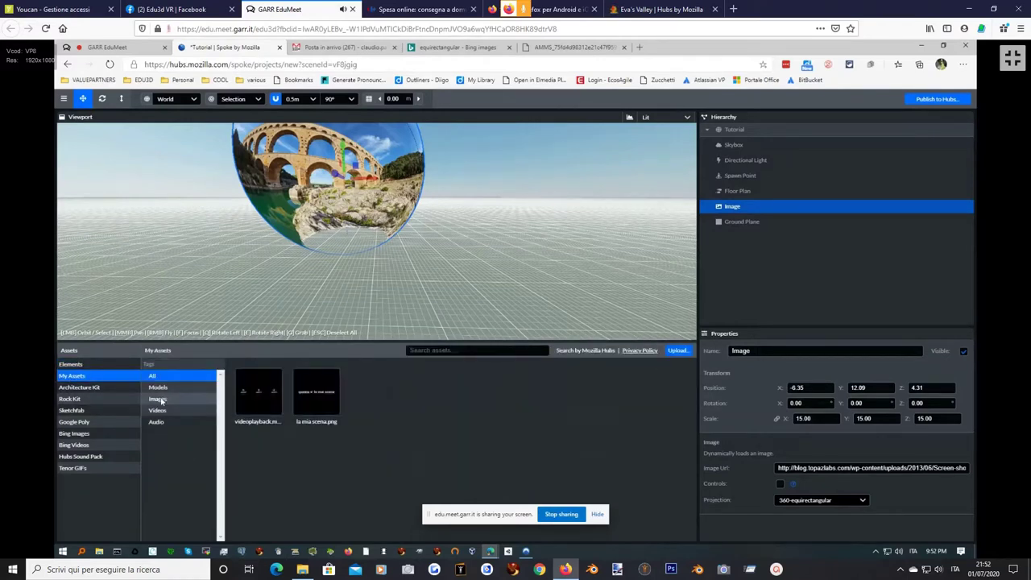
left_click(160, 399)
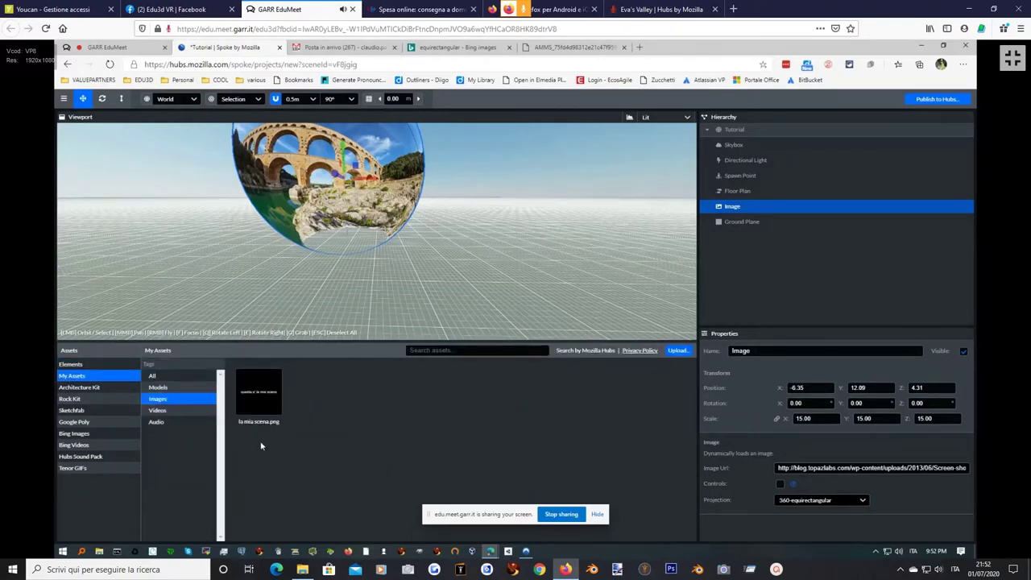
mouse_move(258, 392)
right_click(259, 394)
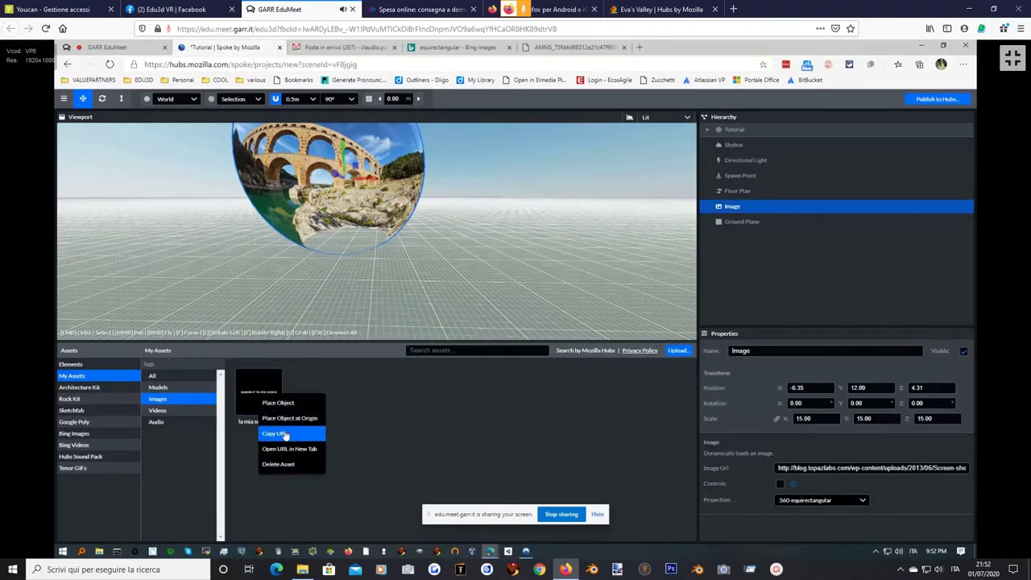
left_click(351, 390)
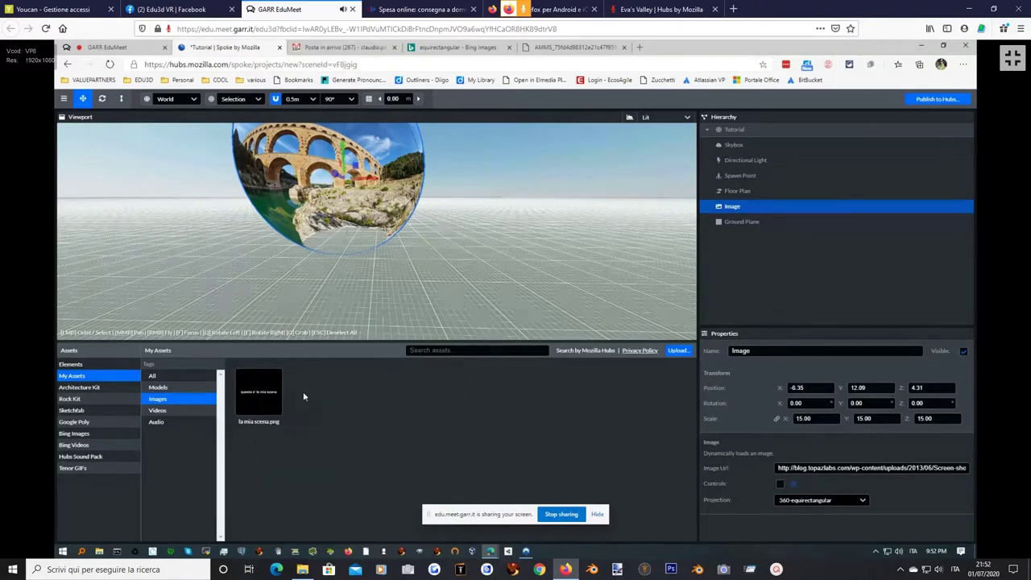
Filter to Videos and view the options for the uploaded videoplayback.mp4.
left_click(158, 411)
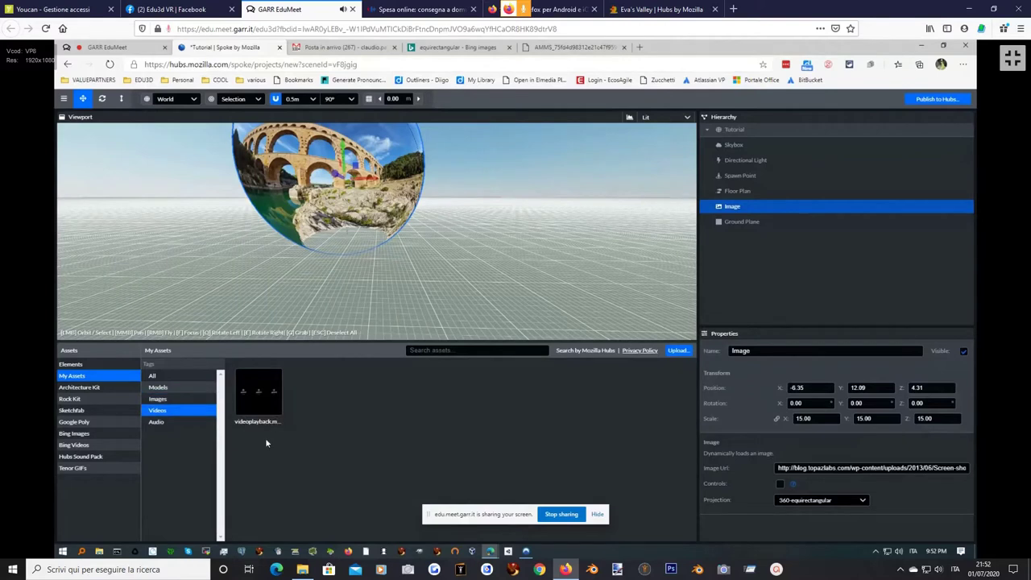
right_click(258, 394)
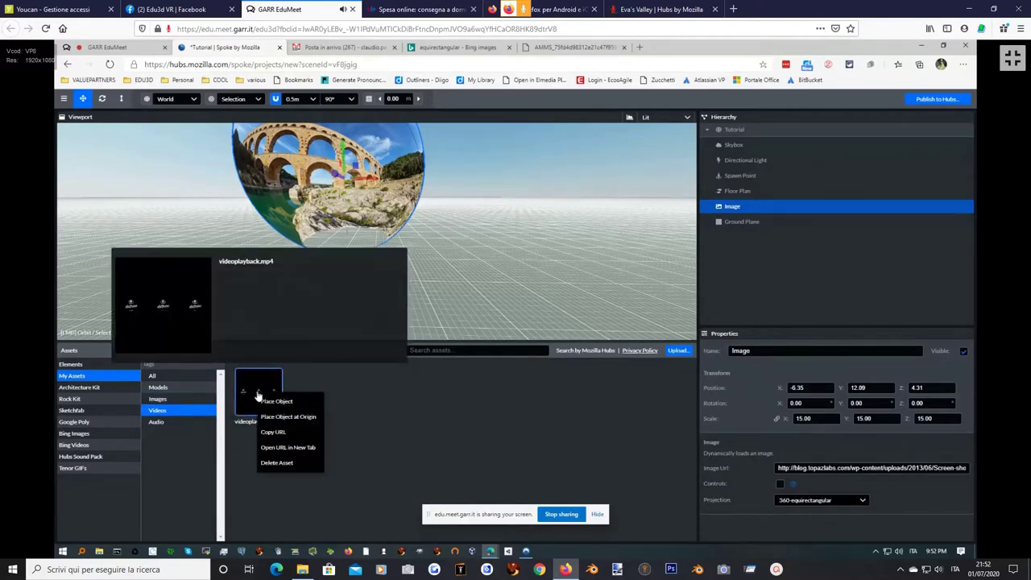
left_click(343, 393)
mouse_move(260, 399)
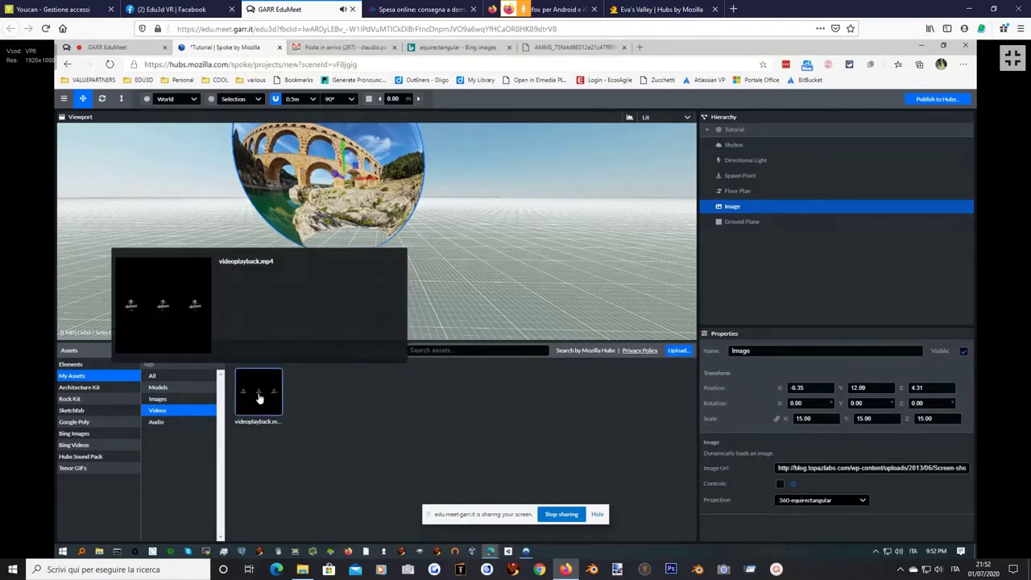
Check the Audio and Models filters, then cycle back through Images, Videos and Audio.
left_click(167, 422)
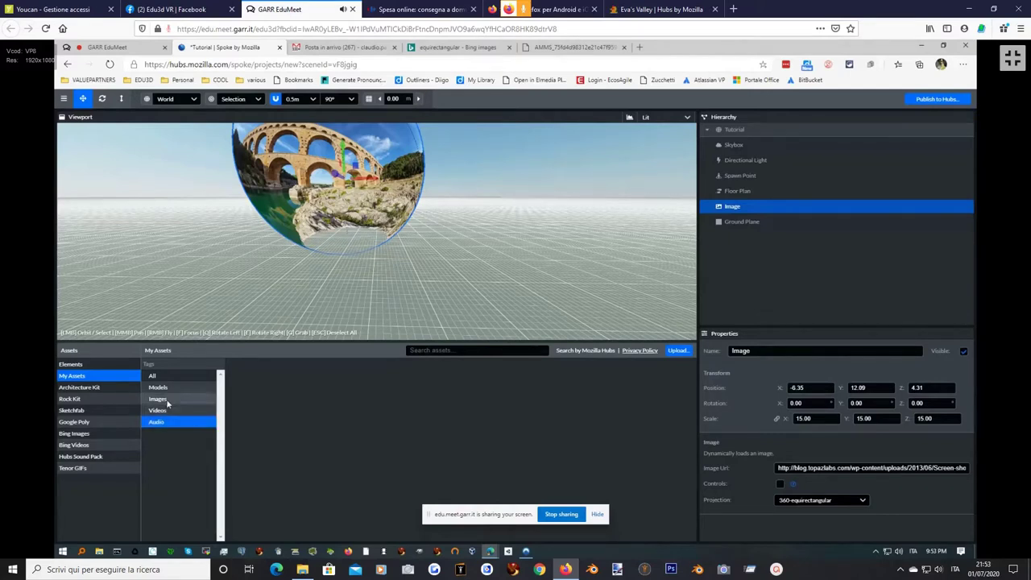
left_click(165, 391)
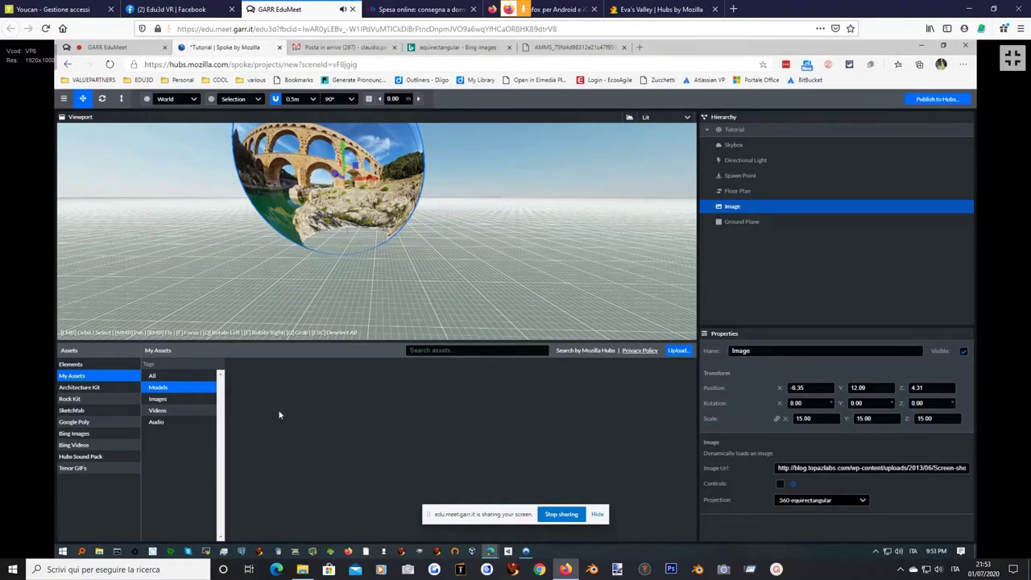
left_click(176, 400)
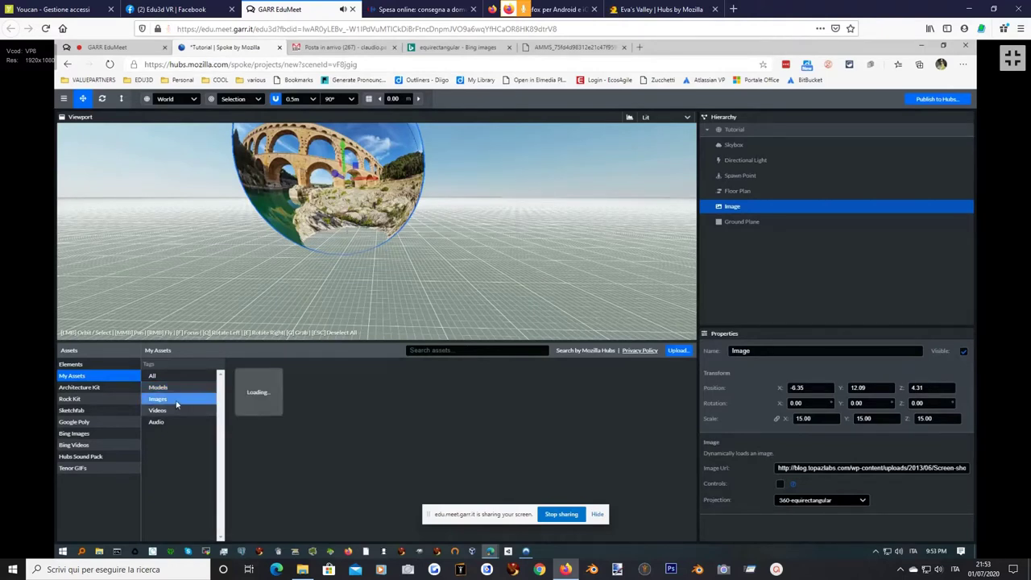
mouse_move(278, 424)
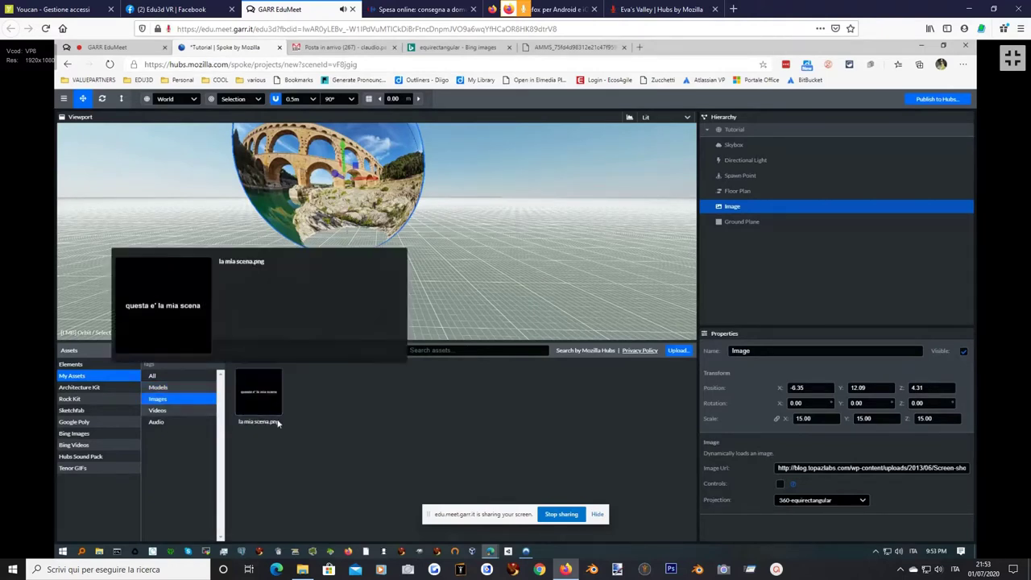
left_click(159, 411)
left_click(168, 422)
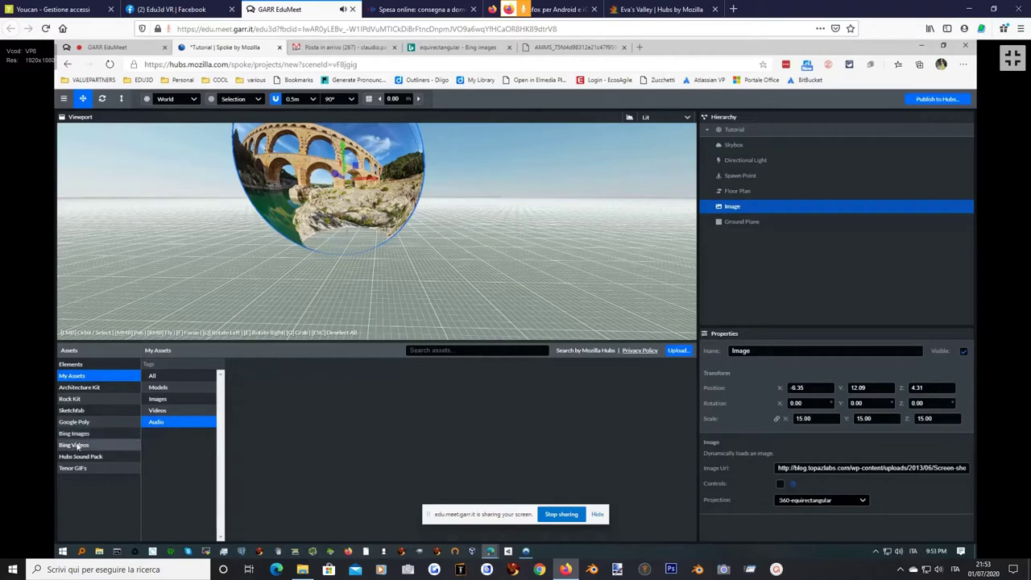
Search Bing Images for 'rose', then switch to the Bing Videos source.
left_click(78, 445)
left_click(75, 433)
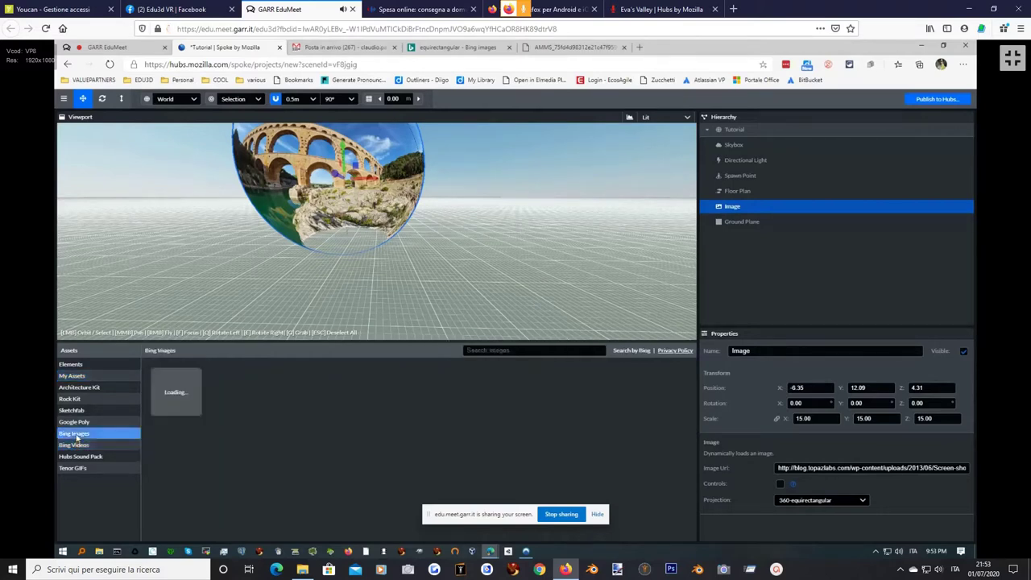
left_click(481, 350)
type("rosa")
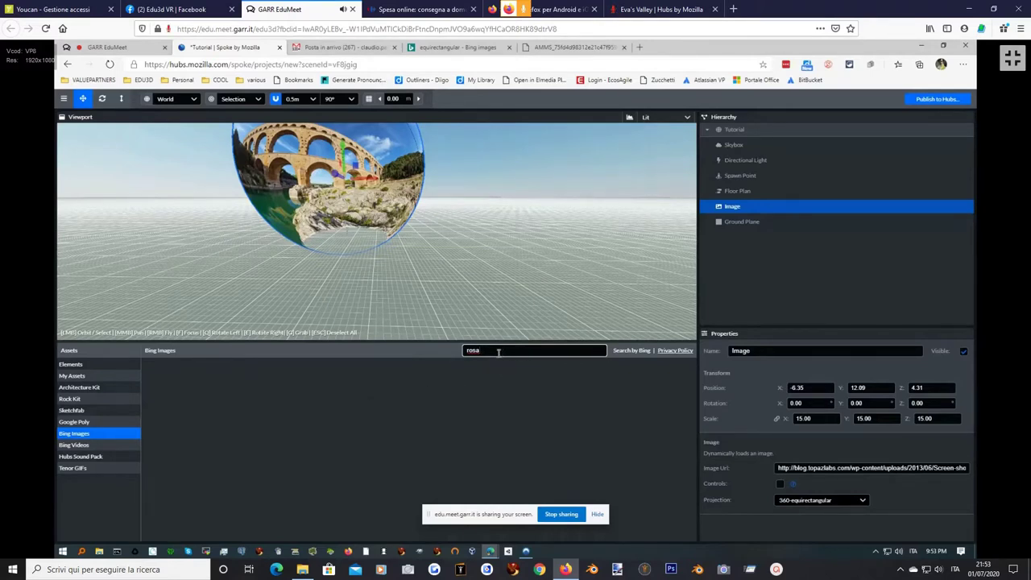
key("BackSpace")
type("e")
left_click(632, 353)
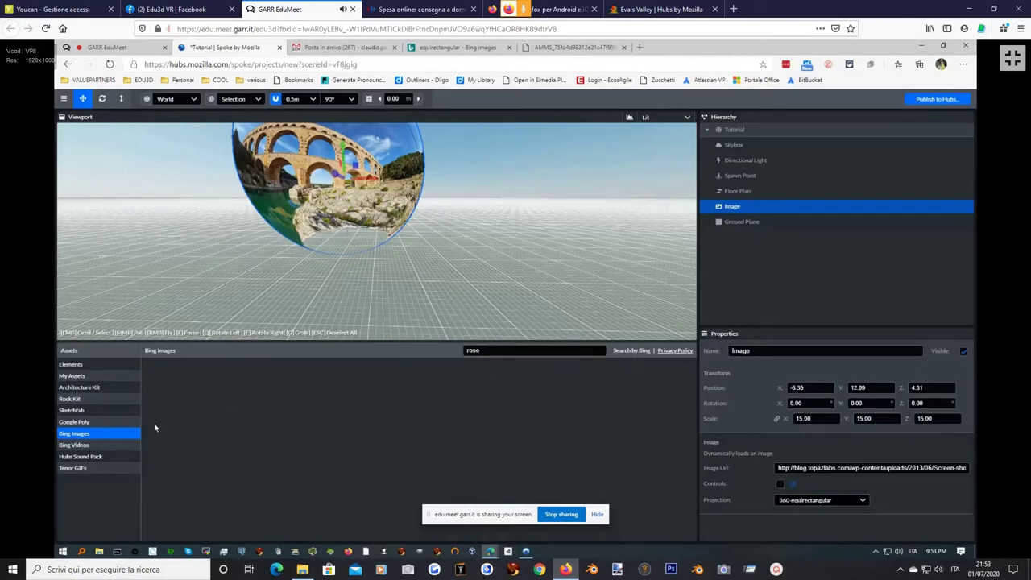
left_click(83, 447)
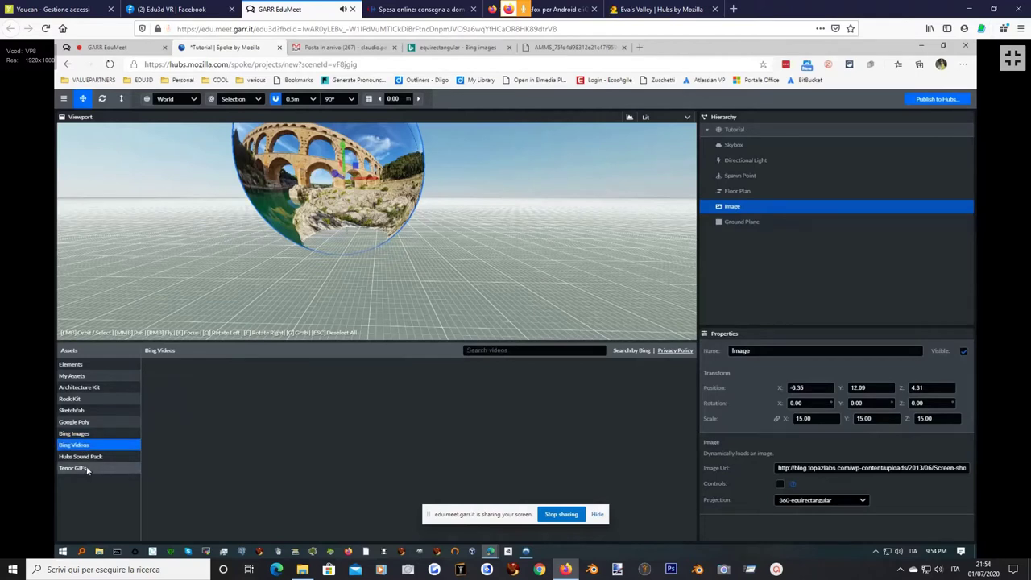
Add the Sky Castle Wind sound from the Hubs Sound Pack at -8, 0, 6.50.
left_click(89, 457)
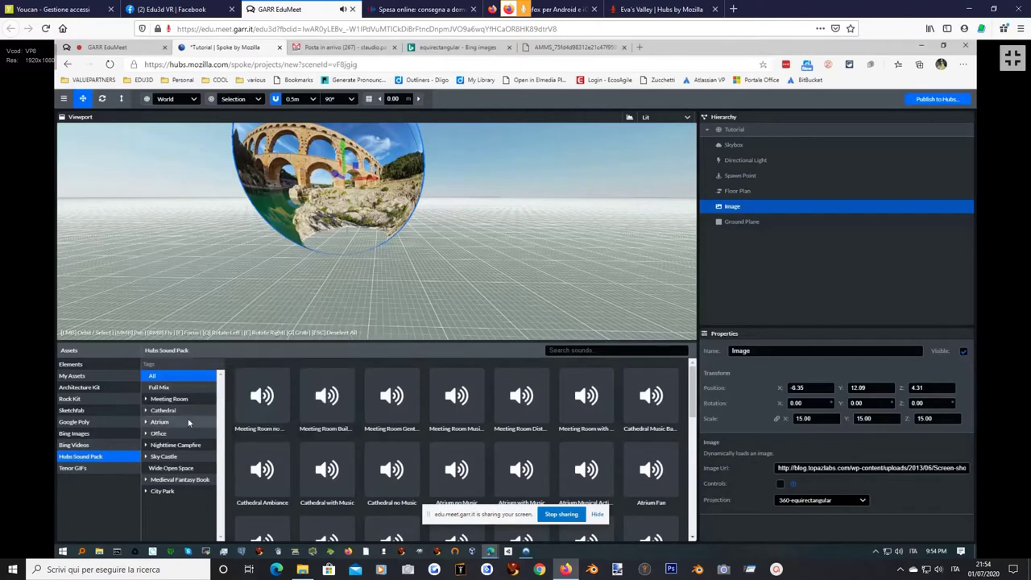
left_click(147, 455)
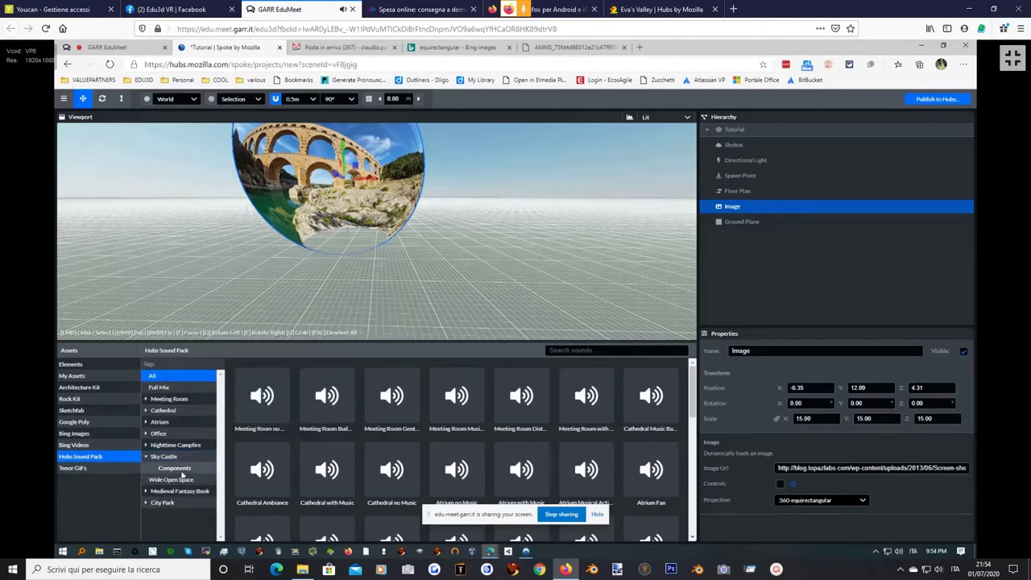
left_click(174, 468)
mouse_move(264, 422)
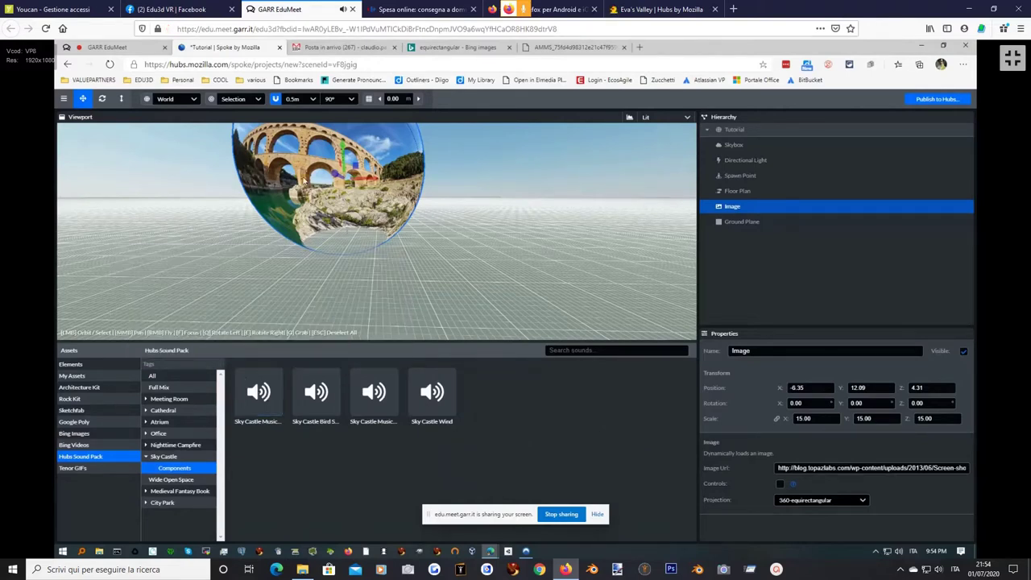
mouse_move(310, 407)
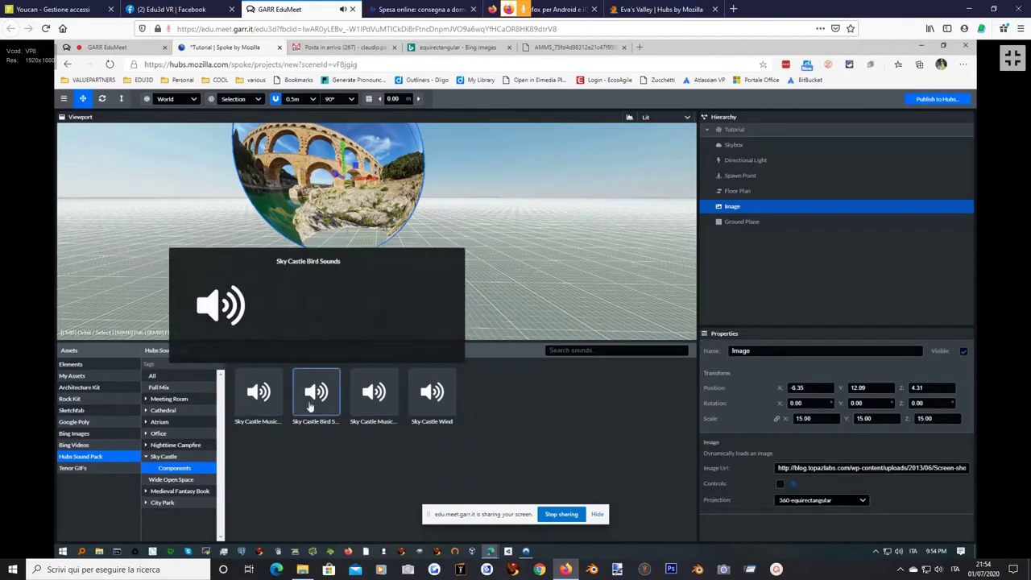
mouse_move(409, 405)
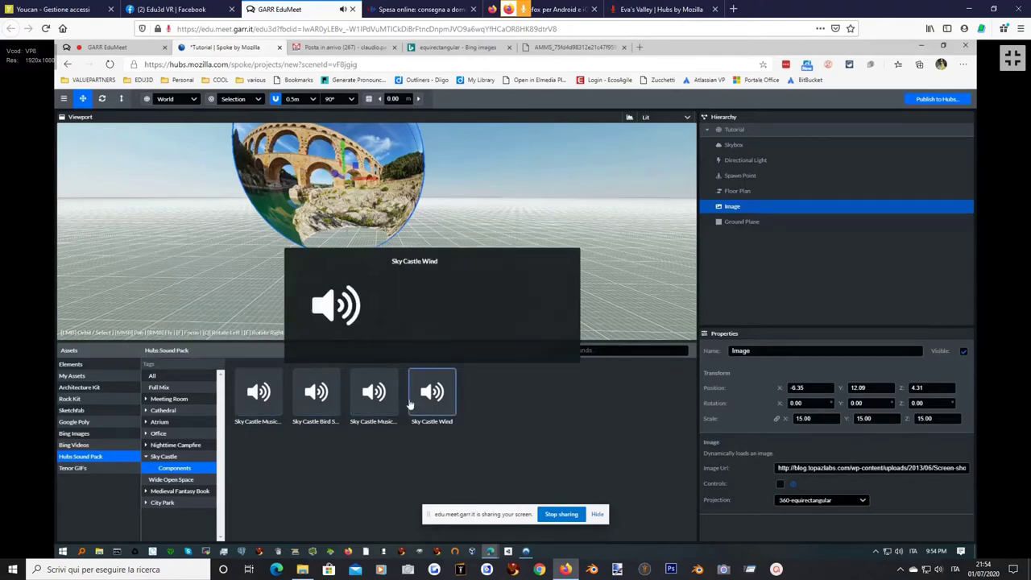
left_click(433, 392)
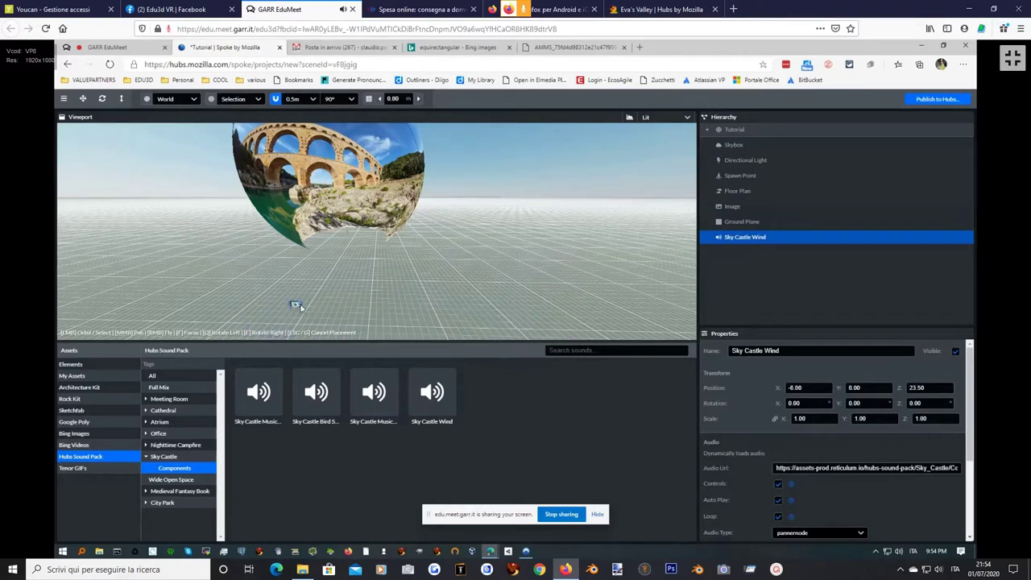
left_click(340, 245)
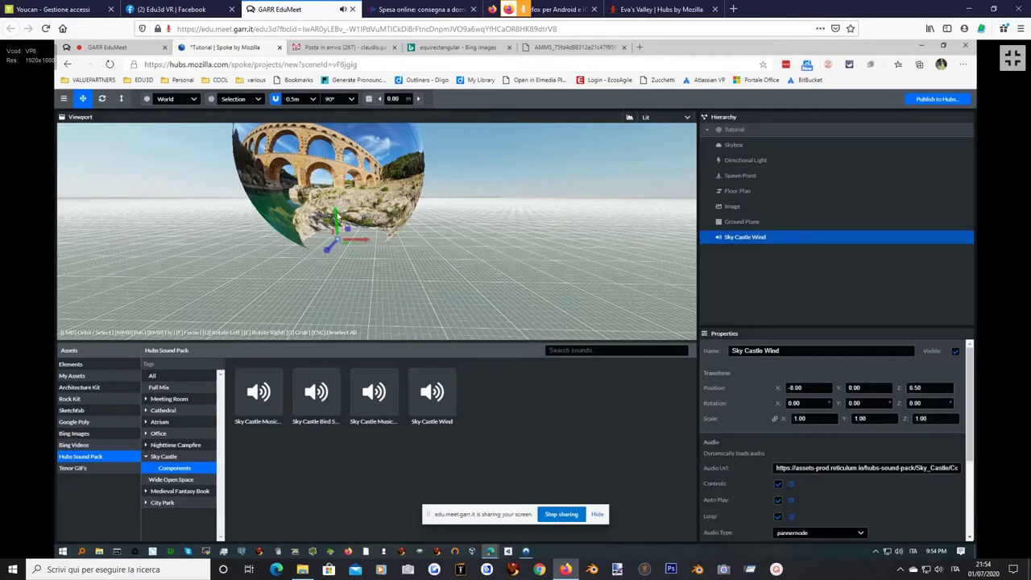
Raise the wind sound to Y 2.50, disable Auto Play, and keep Audio Type as pannernode.
left_click_drag(337, 217, 337, 201)
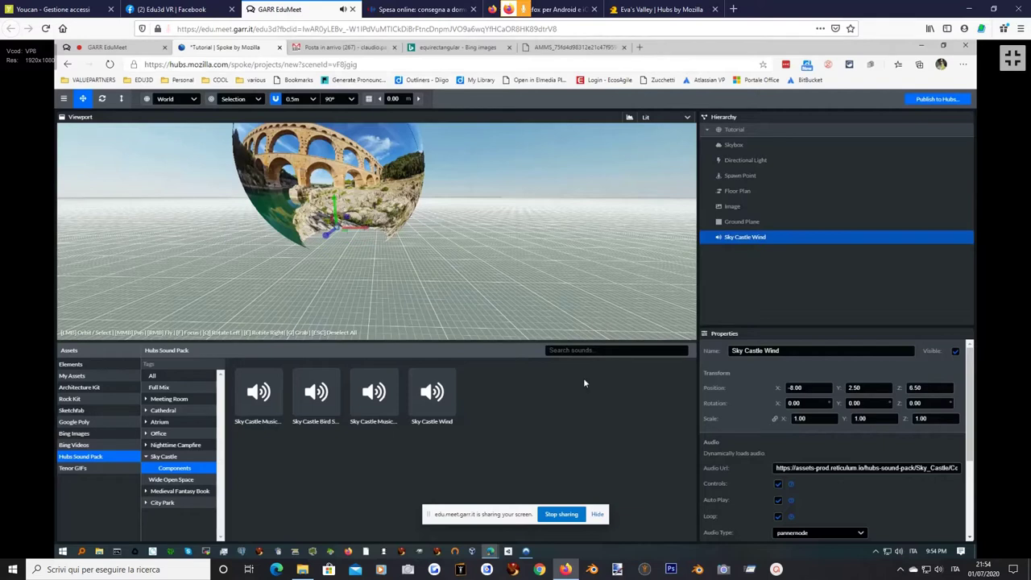
left_click(778, 500)
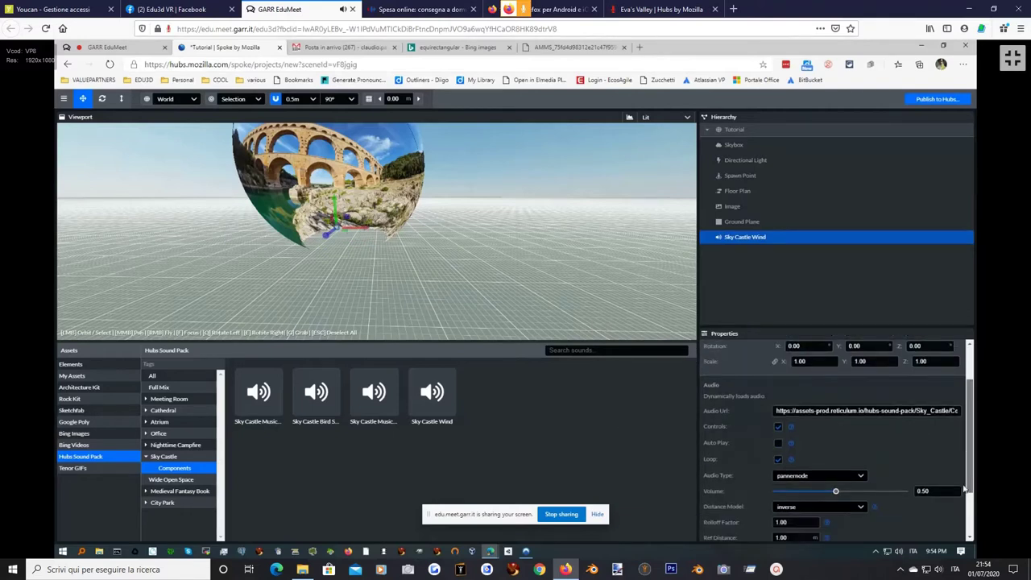
scroll(961, 493, "down", 3)
scroll(926, 484, "down", 1)
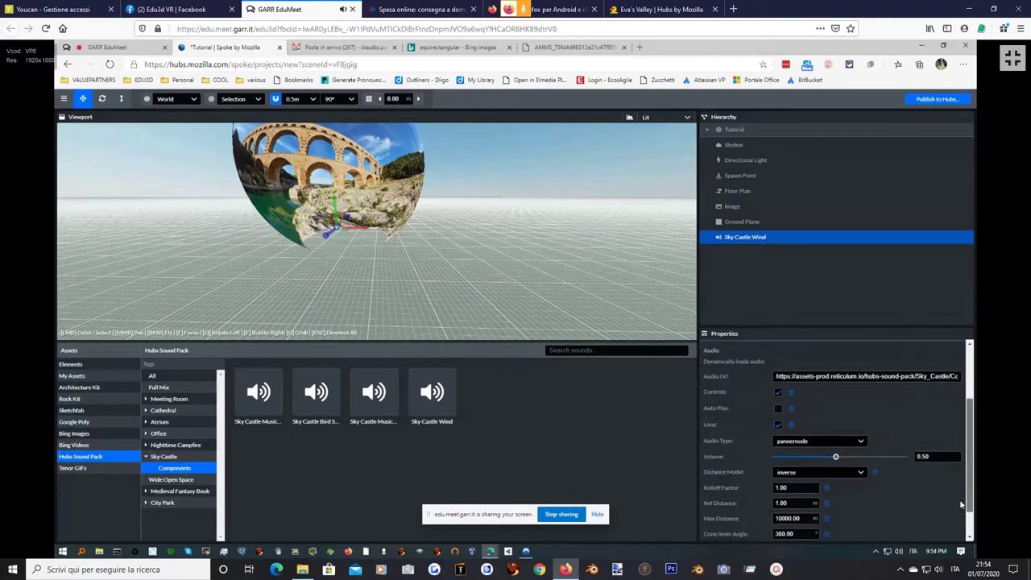
left_click(861, 441)
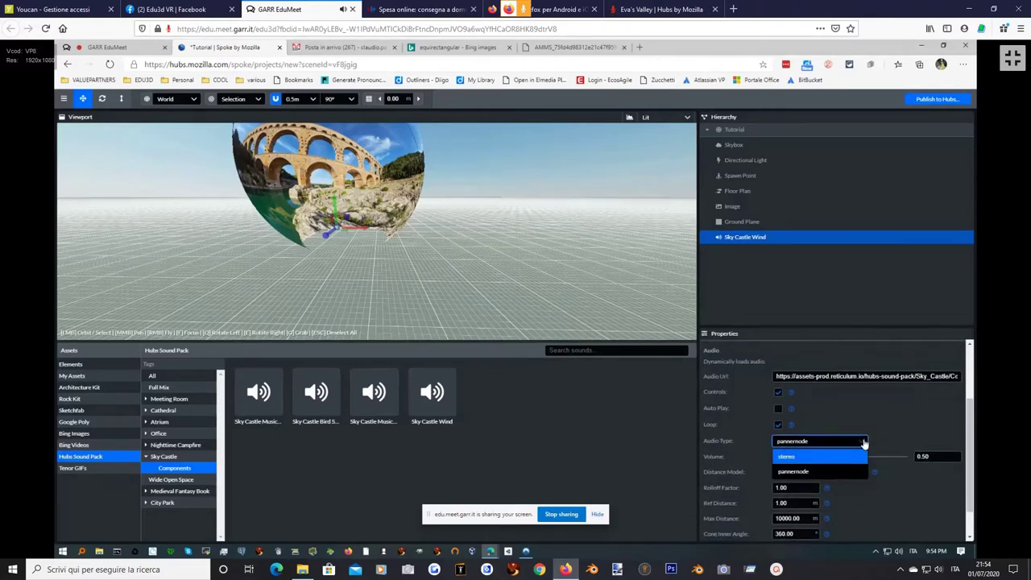
left_click(861, 441)
left_click(861, 441)
left_click(858, 439)
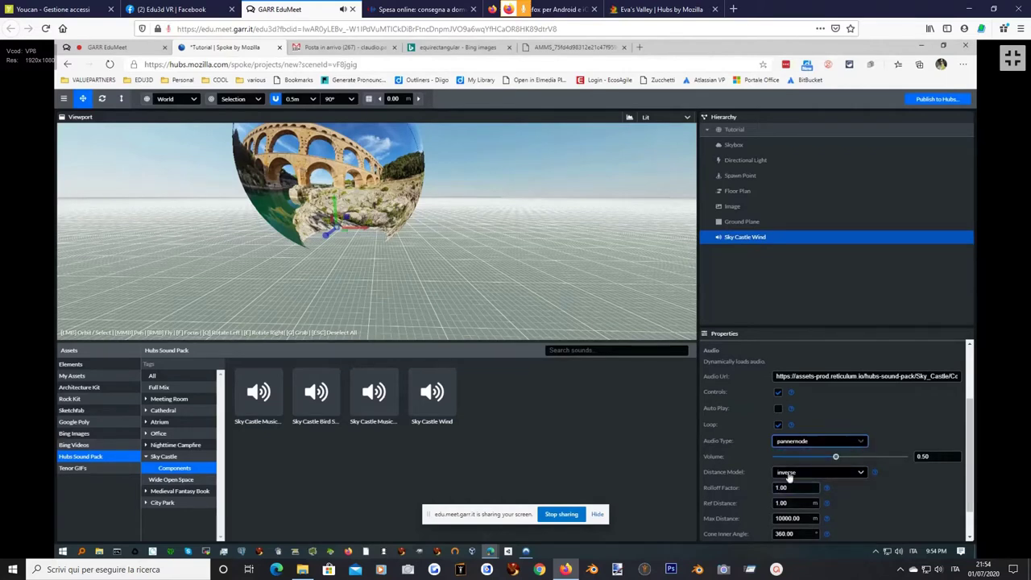
Review the remaining audio properties, view the first Sky Castle sound's options, and orbit the view.
mouse_move(969, 457)
left_mouse_down()
mouse_move(969, 475)
mouse_move(962, 438)
mouse_move(966, 459)
left_mouse_up()
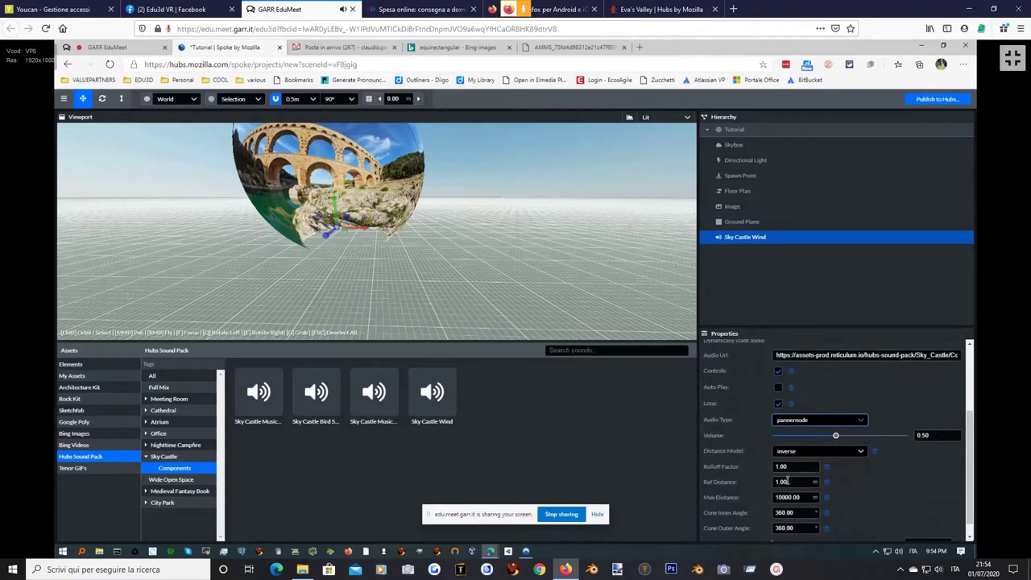
left_click_drag(965, 480, 971, 376)
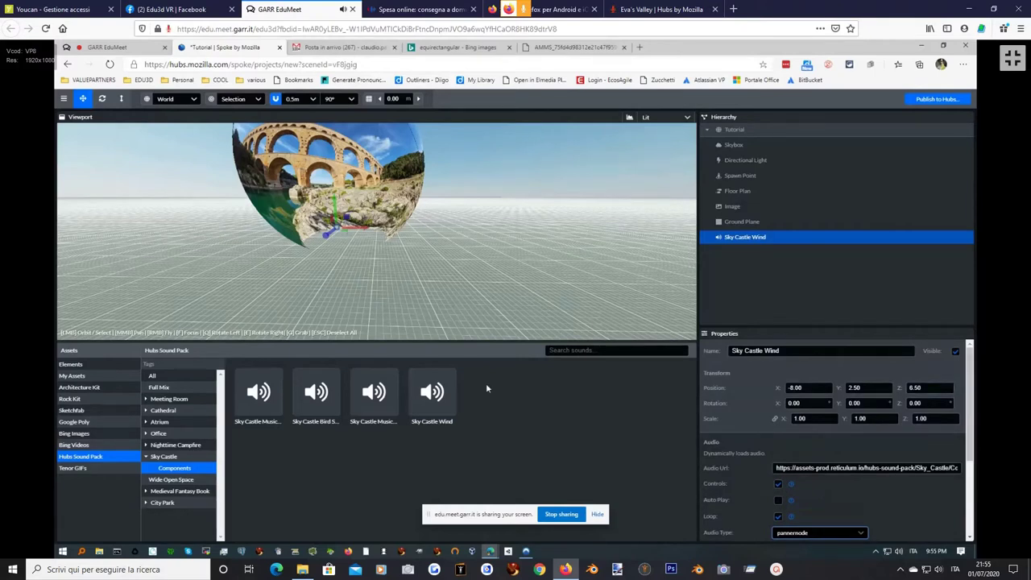
mouse_move(252, 392)
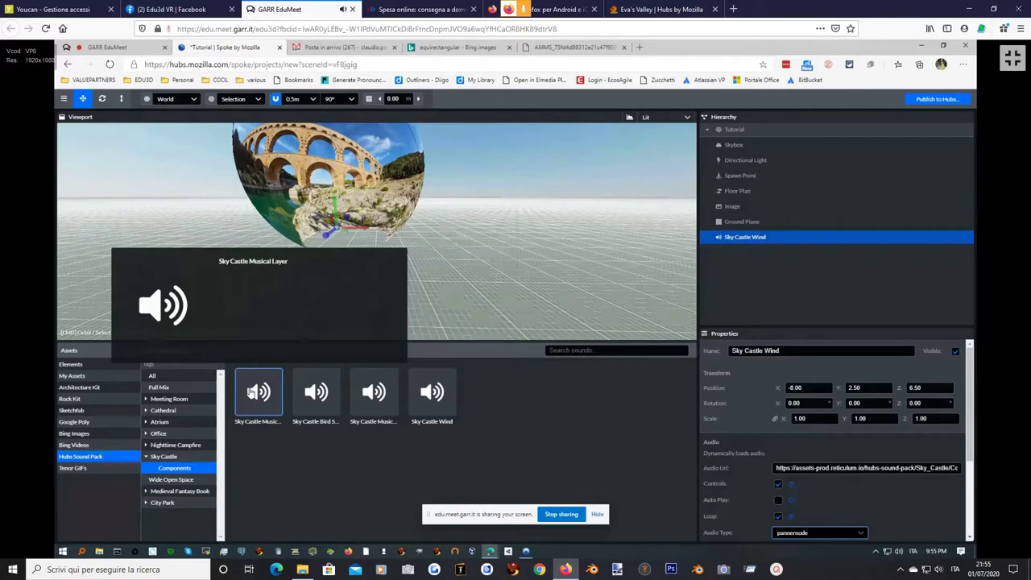
right_click(251, 393)
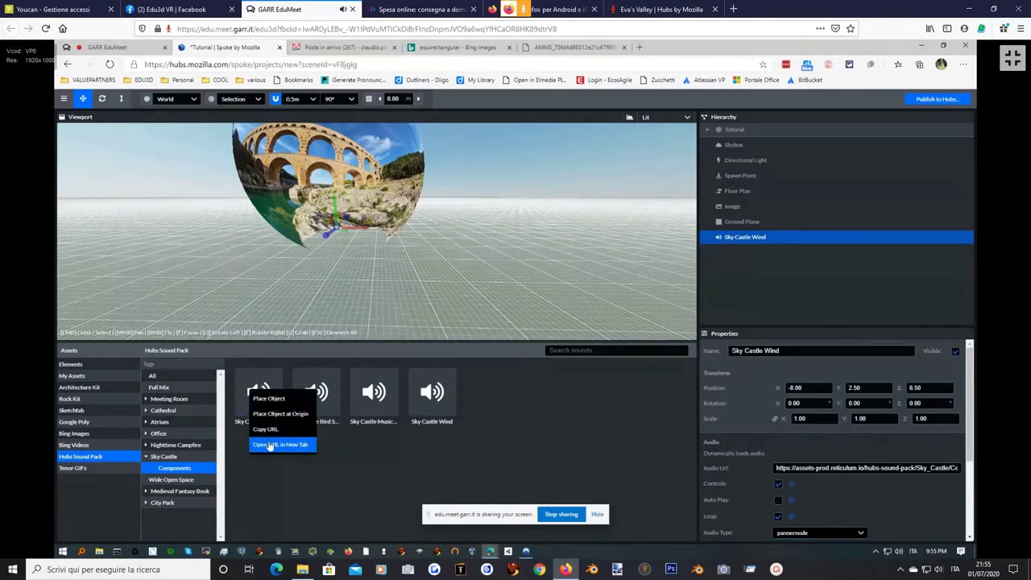
mouse_move(260, 380)
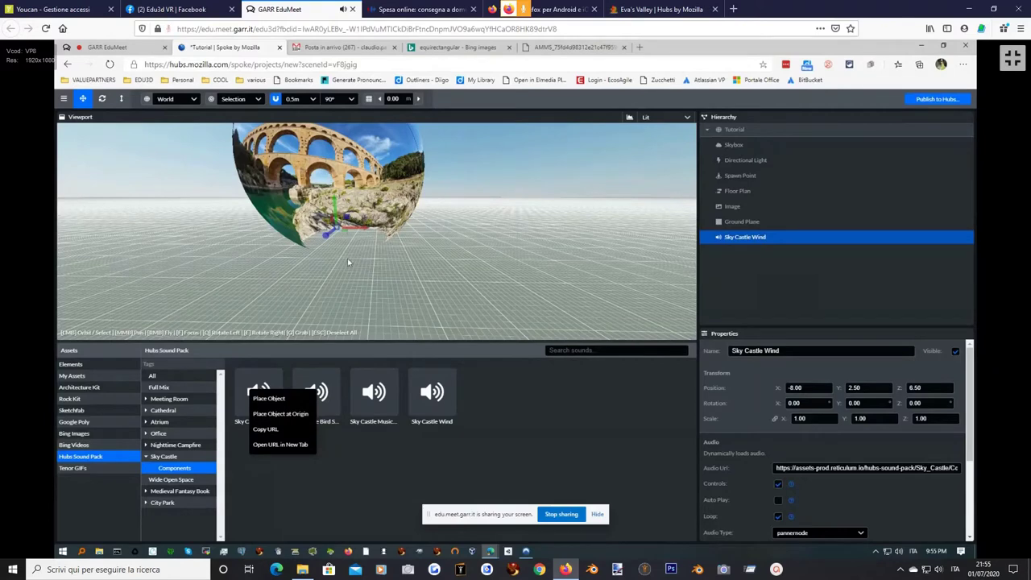
left_click_drag(314, 197, 442, 181)
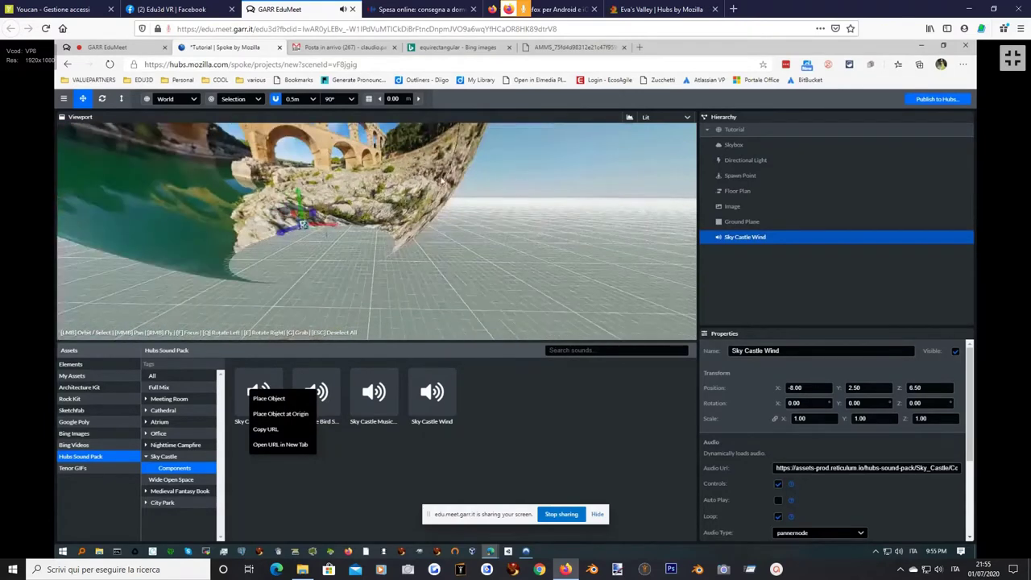
Rename the project 'Corso edu3d immagine', save it, and publish the scene after the performance check.
left_click(932, 100)
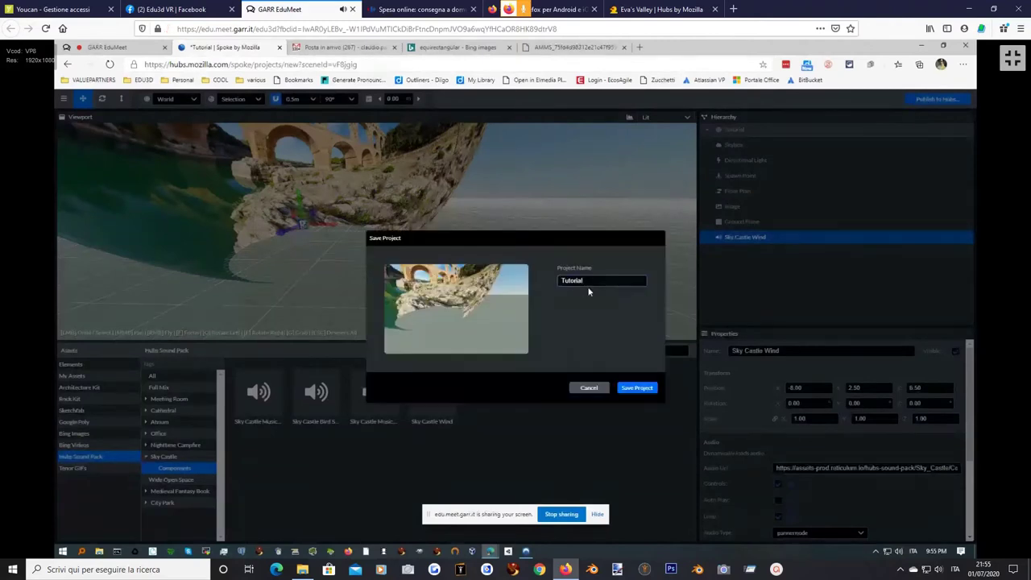
left_click_drag(596, 280, 543, 279)
type("Corso edu3d immagine")
left_click(635, 388)
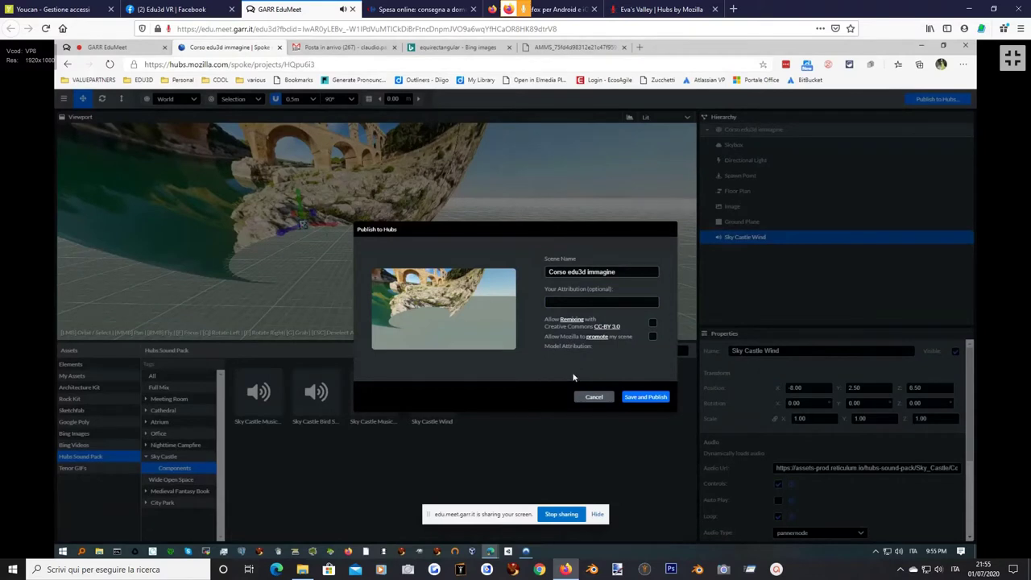
left_click(648, 397)
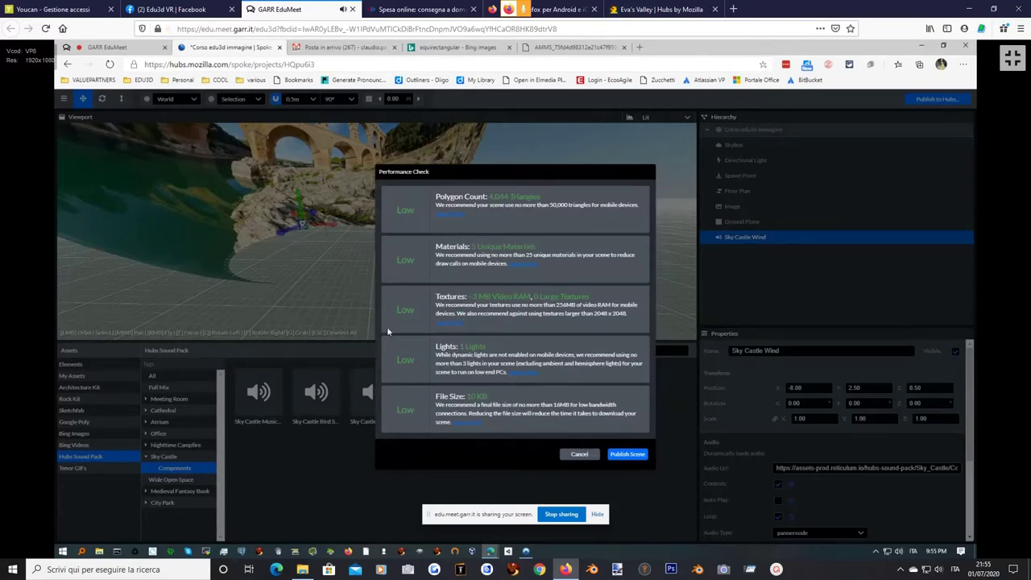
left_click(628, 454)
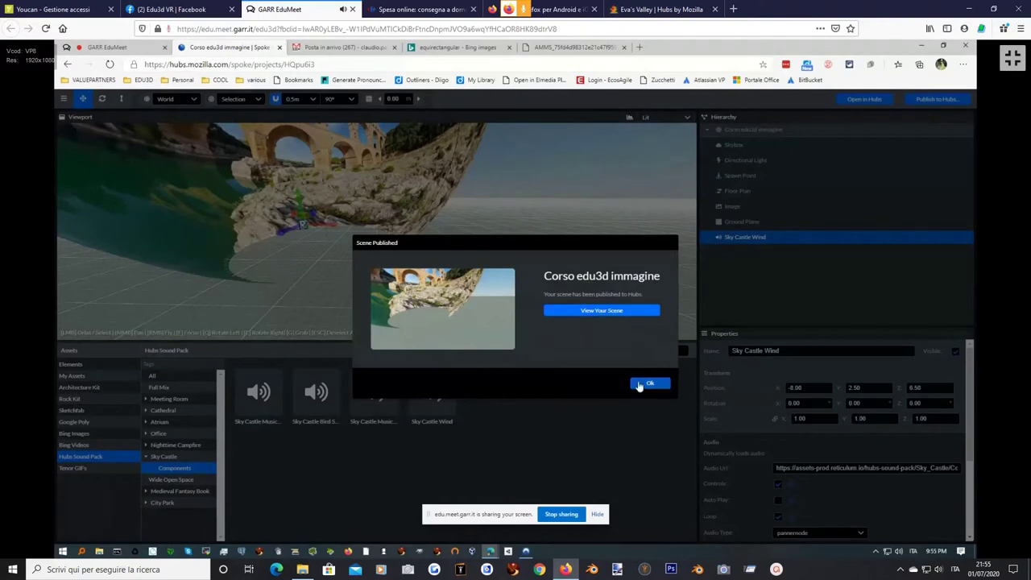
Open the published scene in Hubs and create the Caring Olive Room from it.
left_click(595, 312)
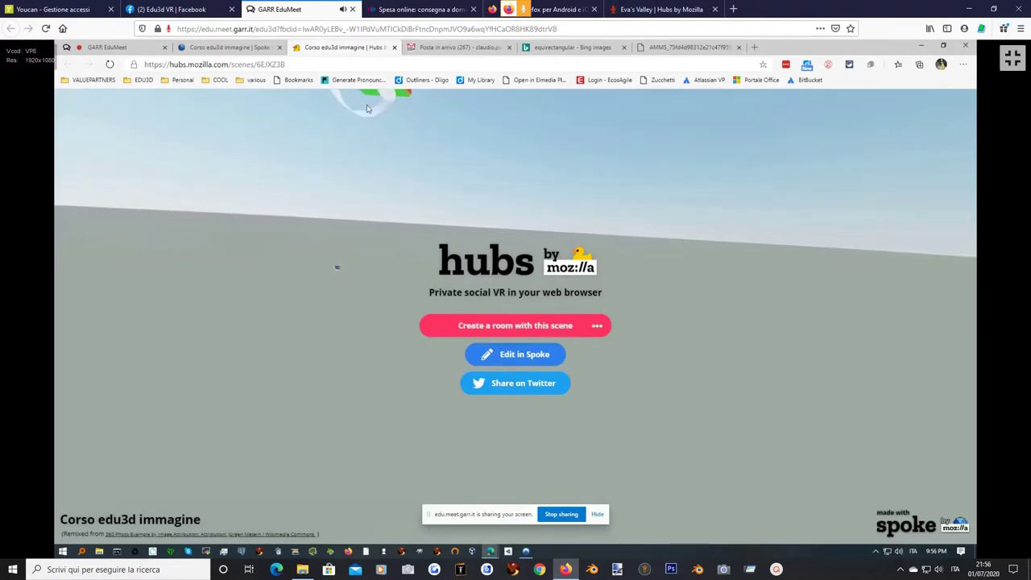
left_click(520, 325)
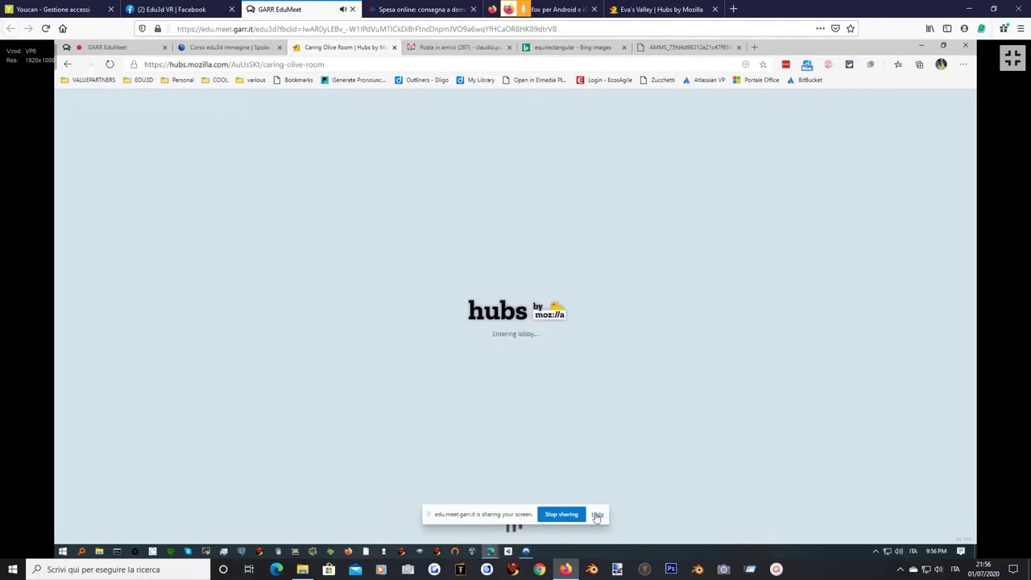
left_click(597, 515)
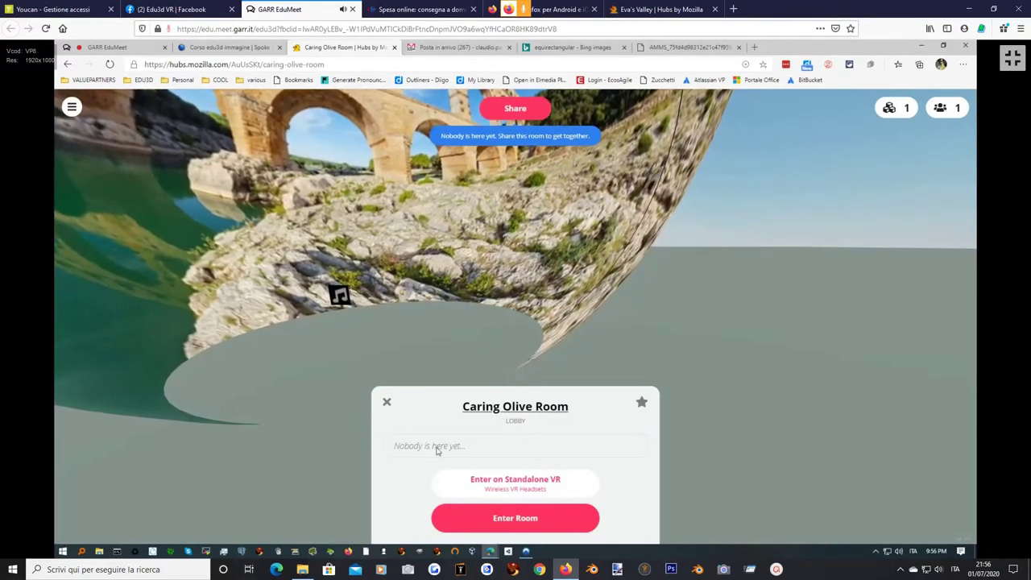
Rename the room 'edu3d foto 360' and set its room size to 50.
left_click(507, 407)
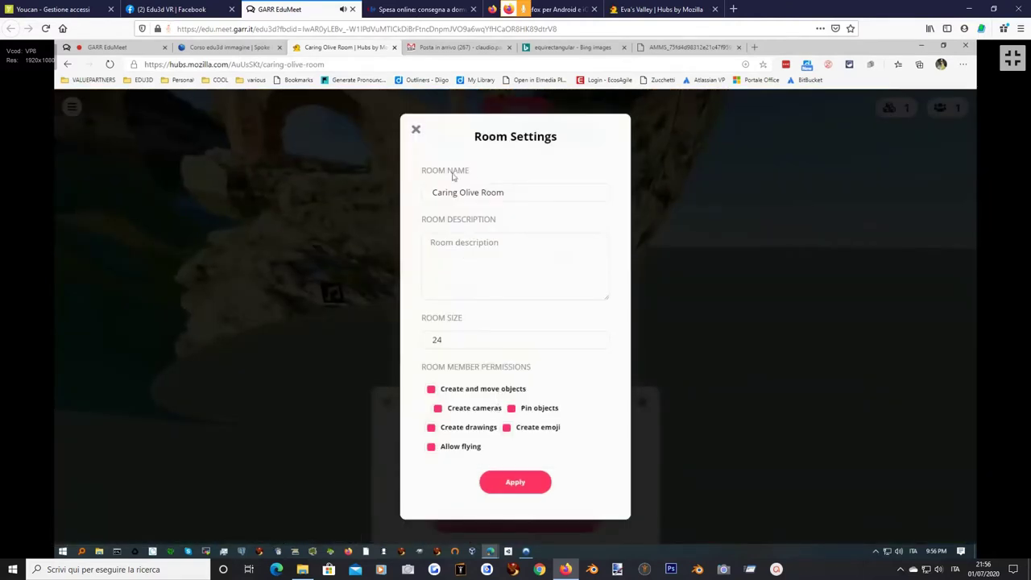
left_click_drag(507, 192, 432, 168)
type("e")
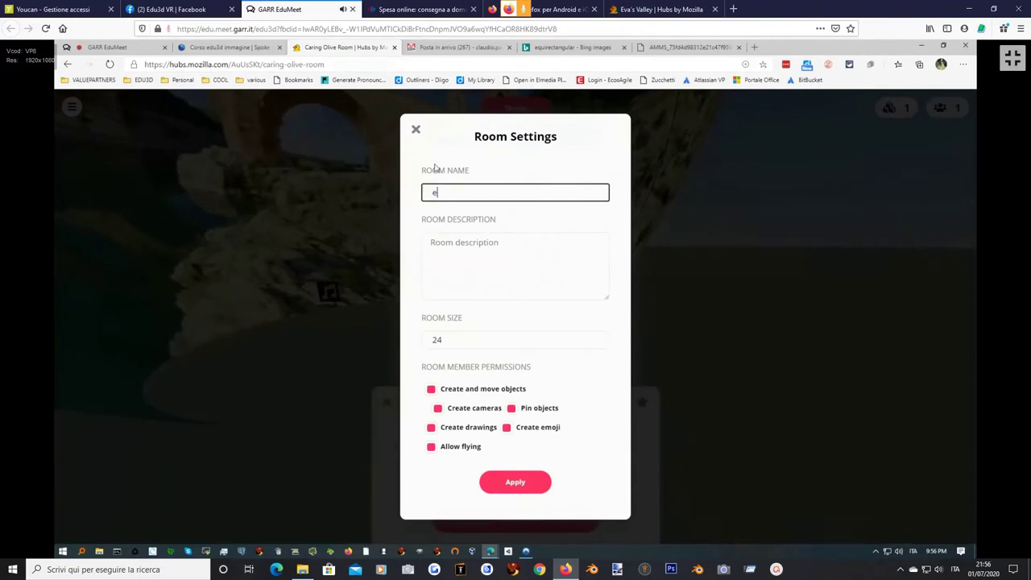
type("du3d foto 356")
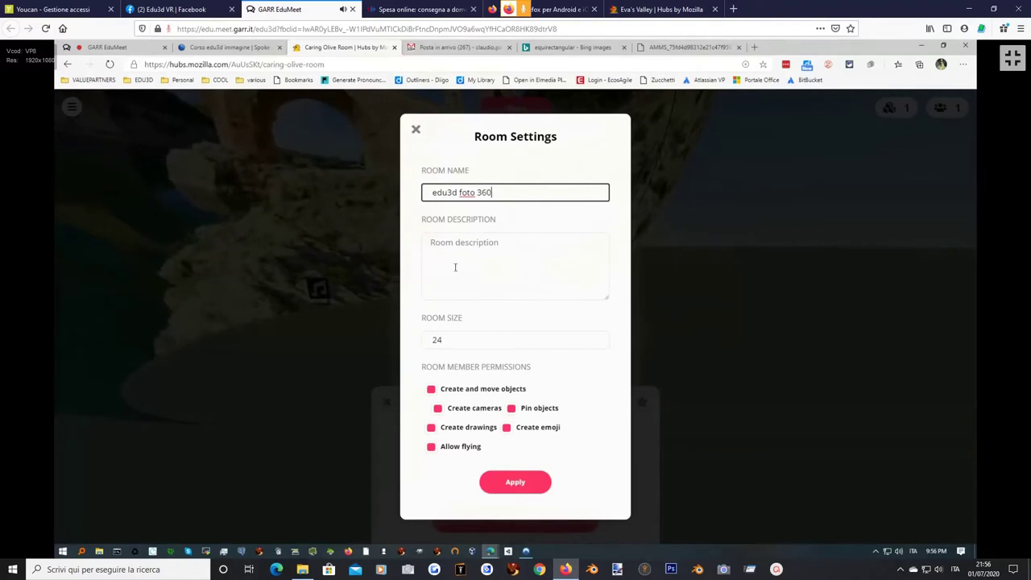
double_click(454, 342)
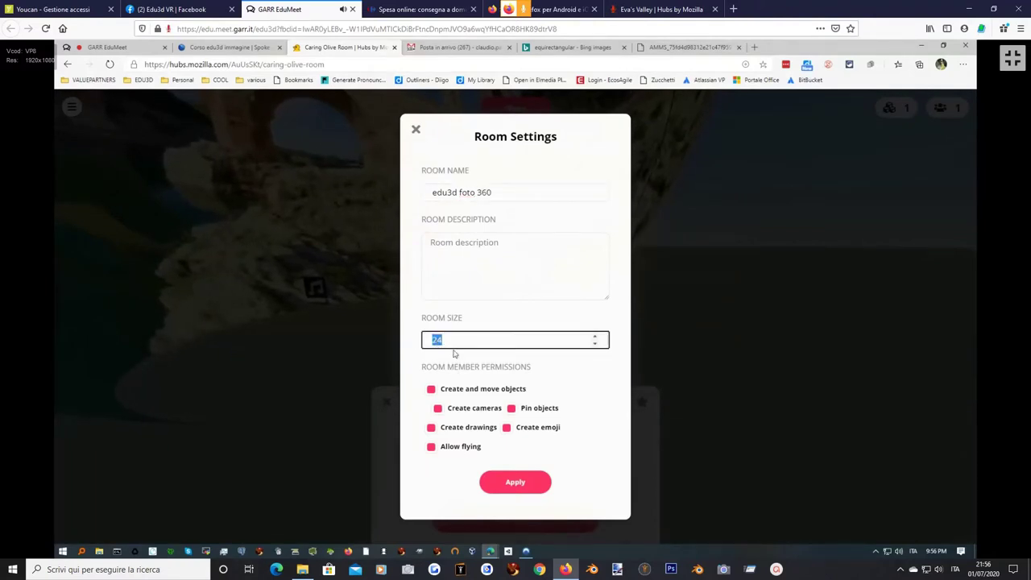
type("50")
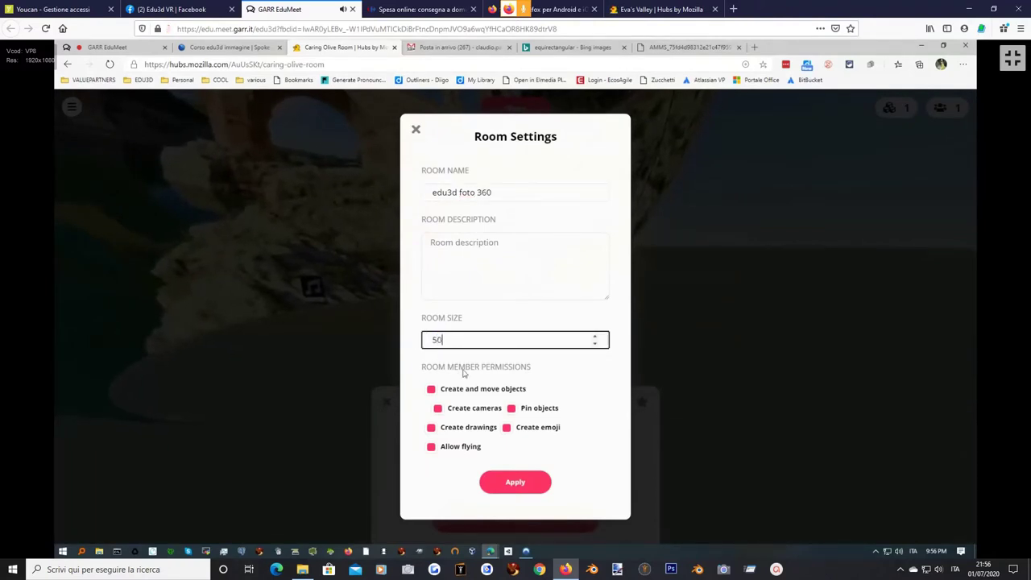
left_click(507, 481)
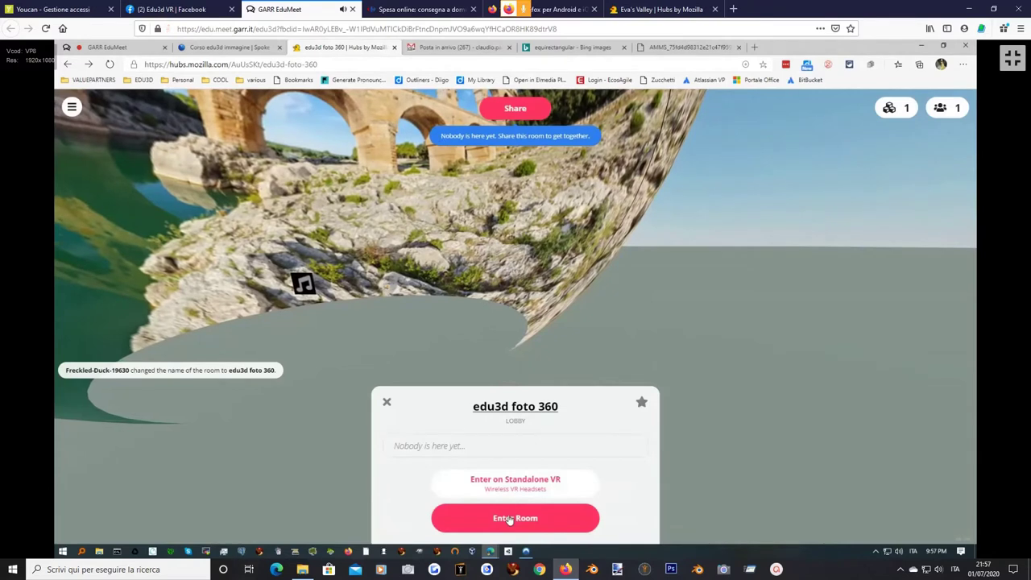
Enter a display name and accept it with the avatar.
left_click(507, 517)
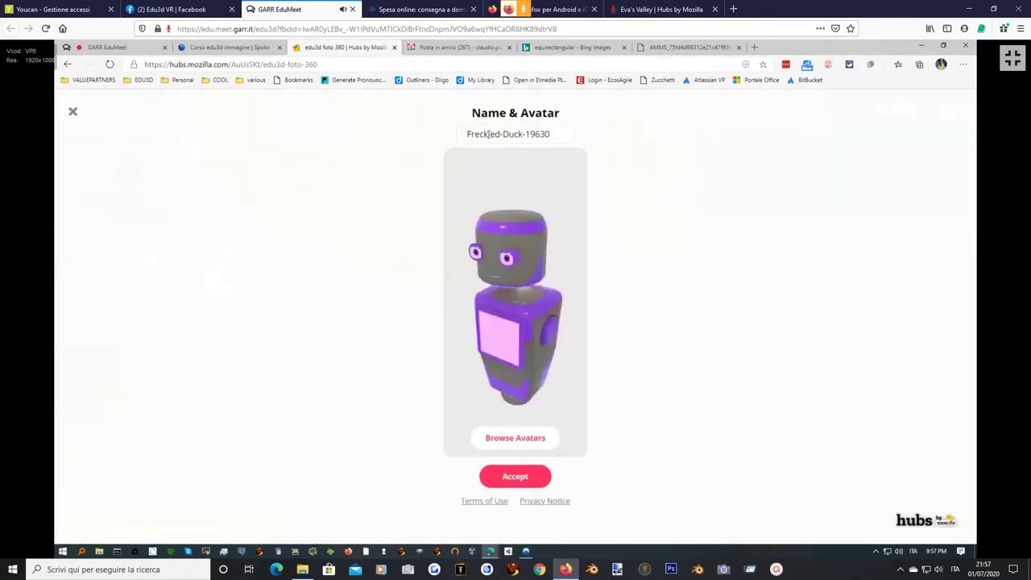
type("salahzar")
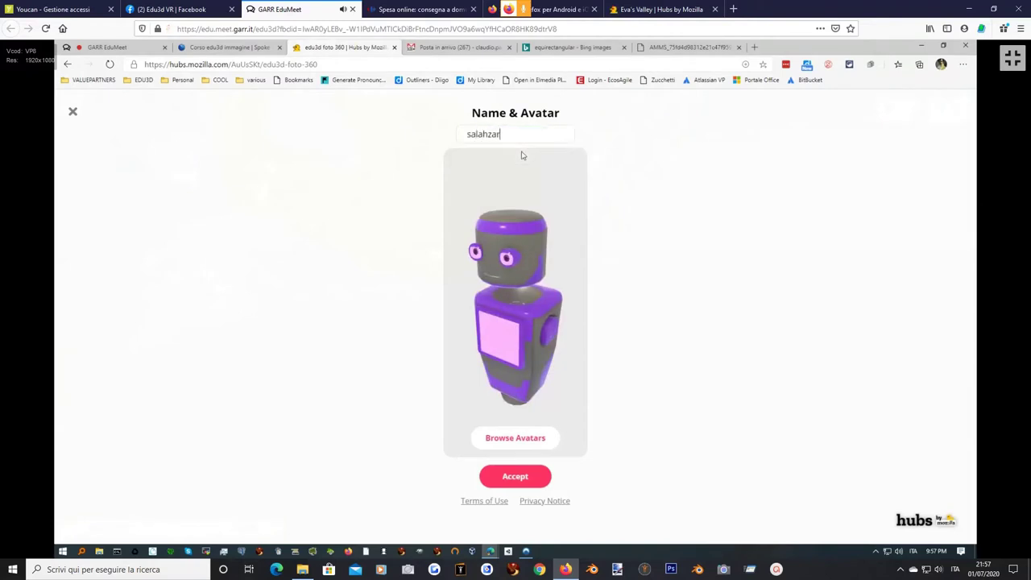
left_click(514, 476)
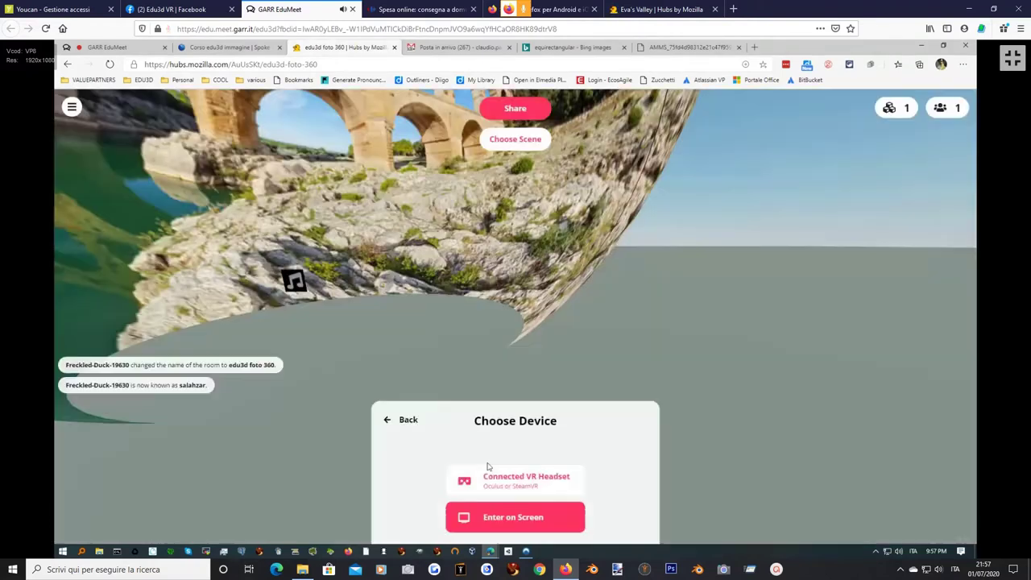
Join the room on screen with the microphone muted, then look around the panorama.
left_click(510, 518)
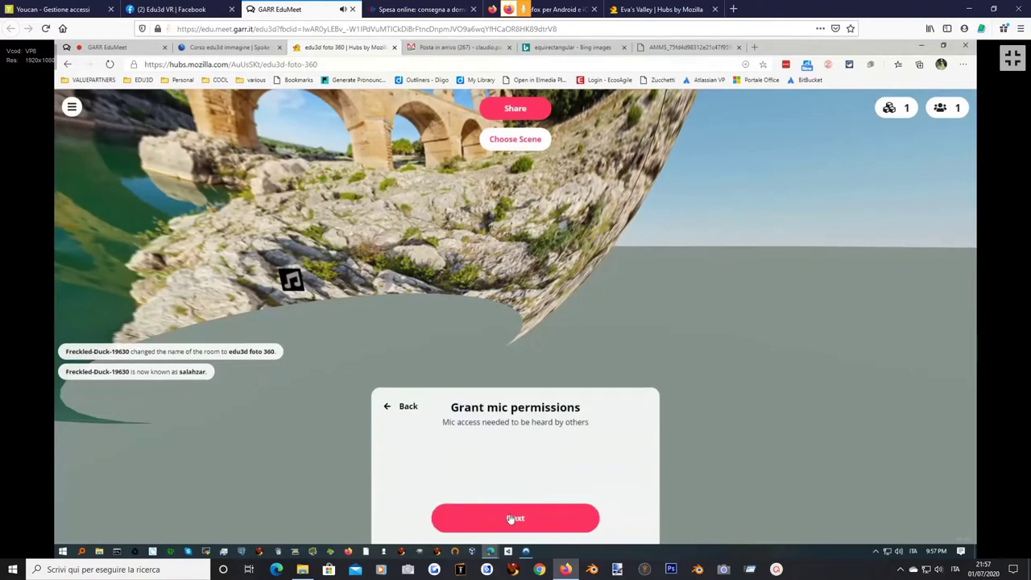
left_click(512, 520)
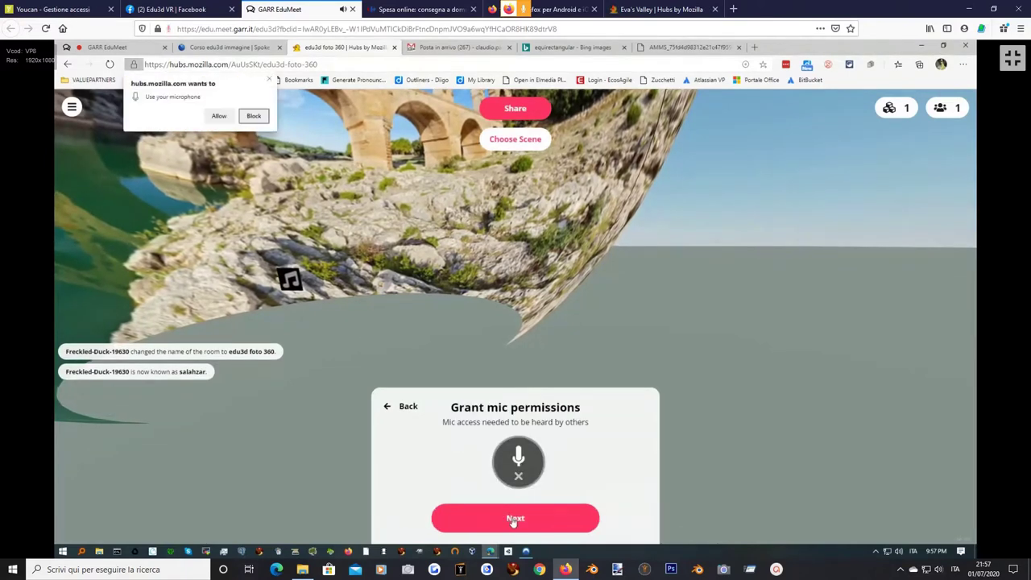
left_click(269, 78)
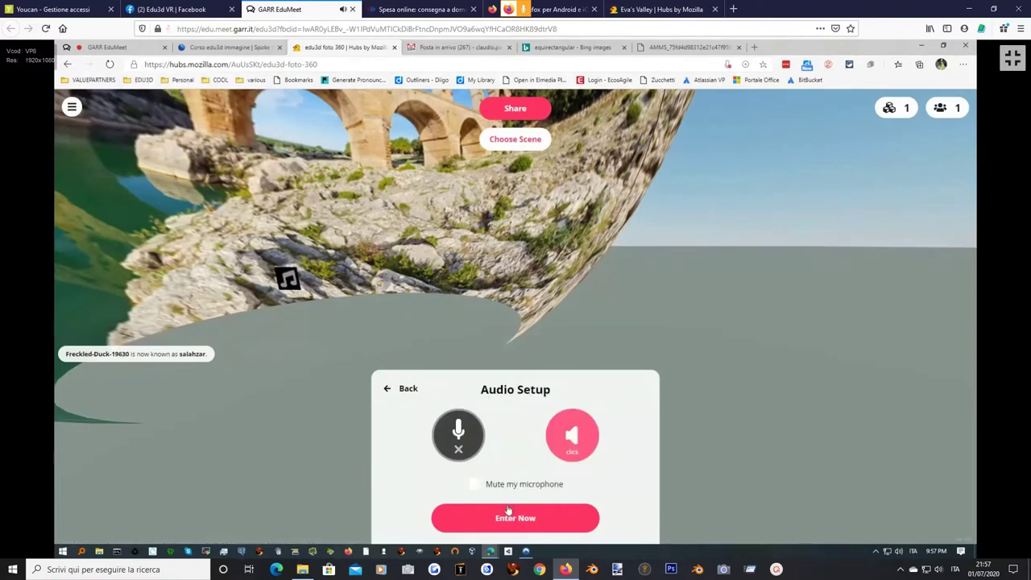
left_click(474, 484)
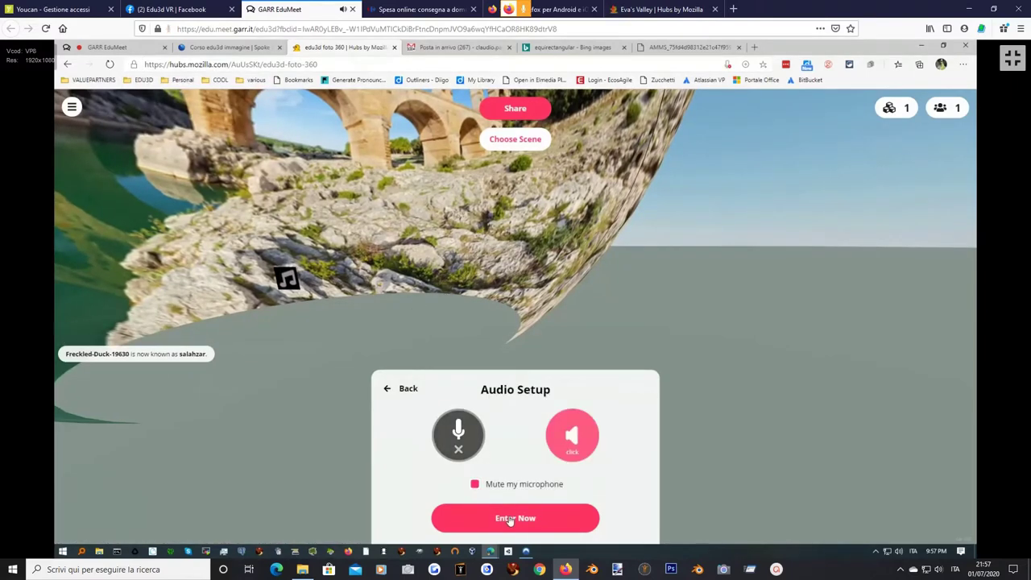
left_click(509, 519)
left_click_drag(400, 399, 547, 242)
Play the music object, select the room's hub.link share URL, and switch to GARR EduMeet.
left_click(547, 238)
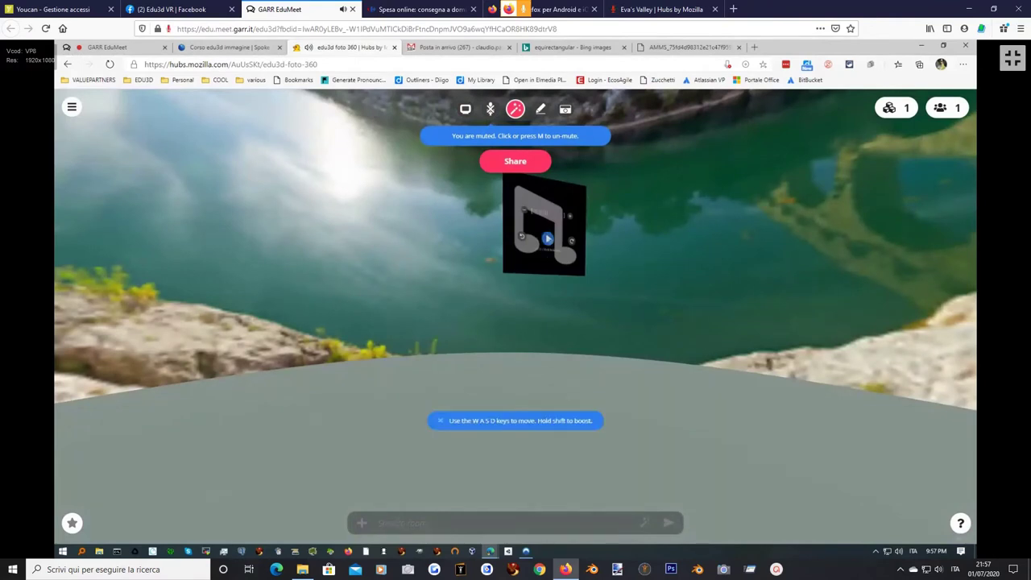
left_click(515, 163)
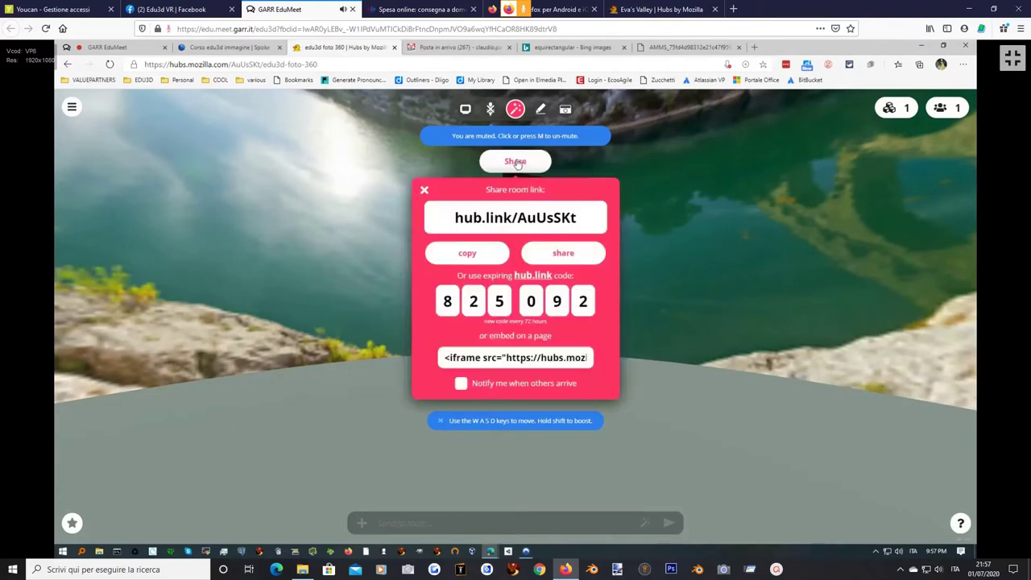
left_click(577, 223)
key("ctrl+c")
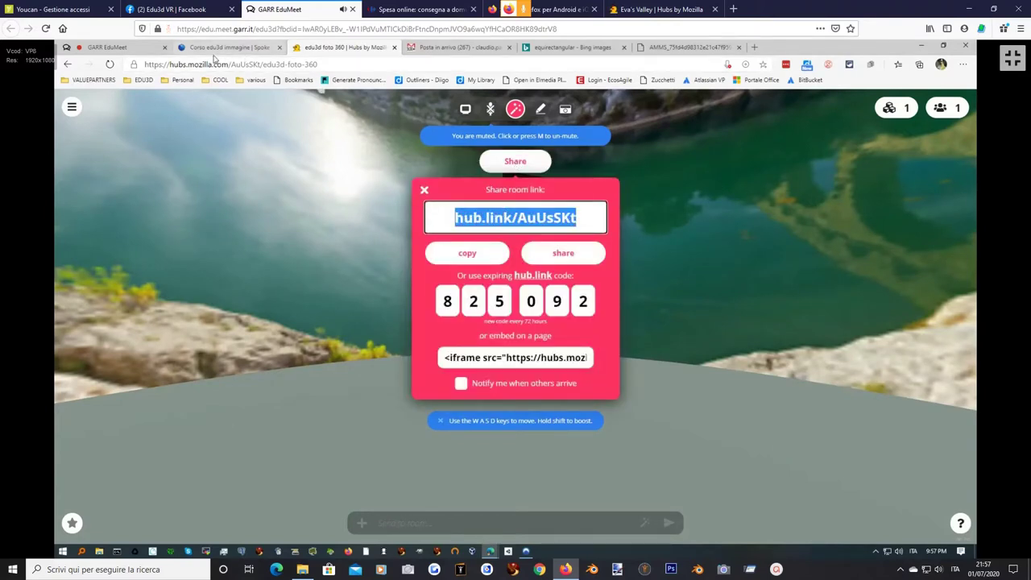
left_click(129, 49)
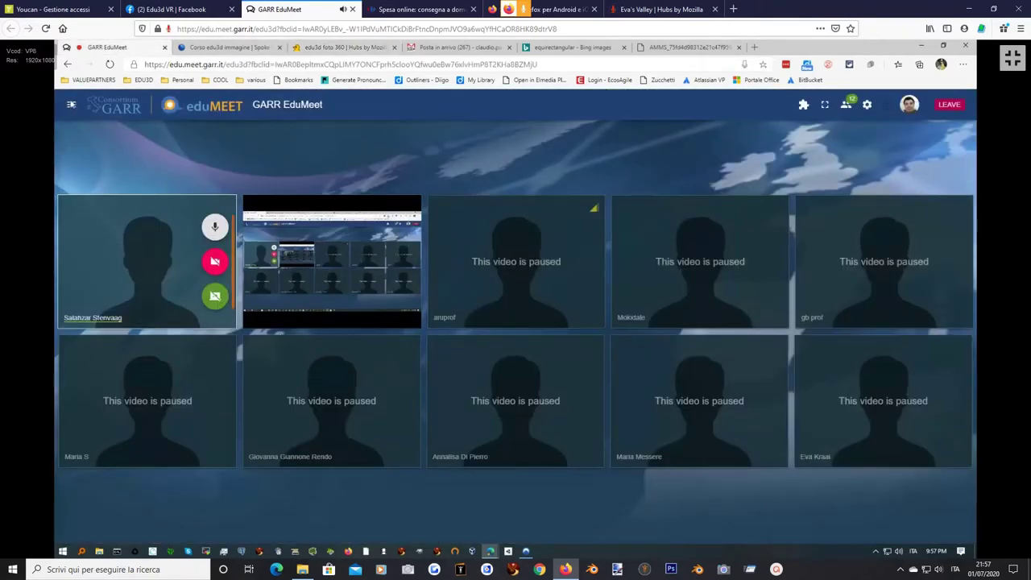
left_click(71, 106)
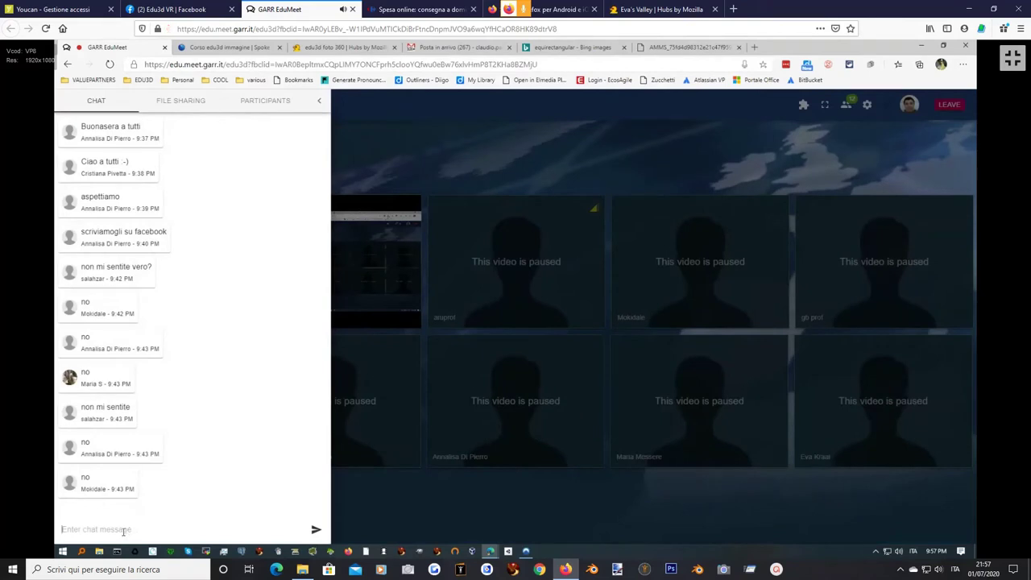
key("ctrl+v")
key("Return")
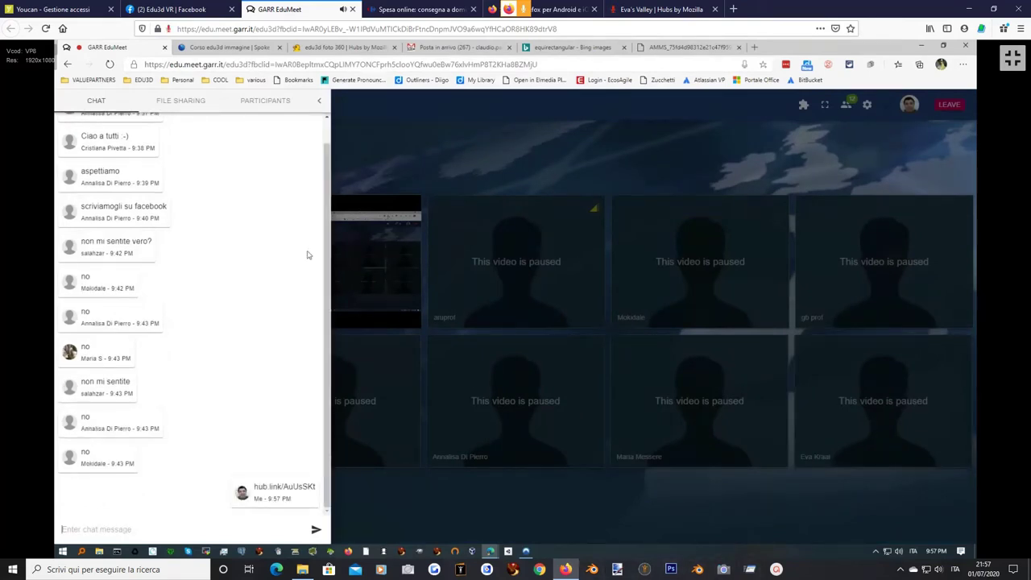
left_click(319, 49)
Close the share options, walk up to the music object and skip its audio ahead ten seconds.
left_click(421, 193)
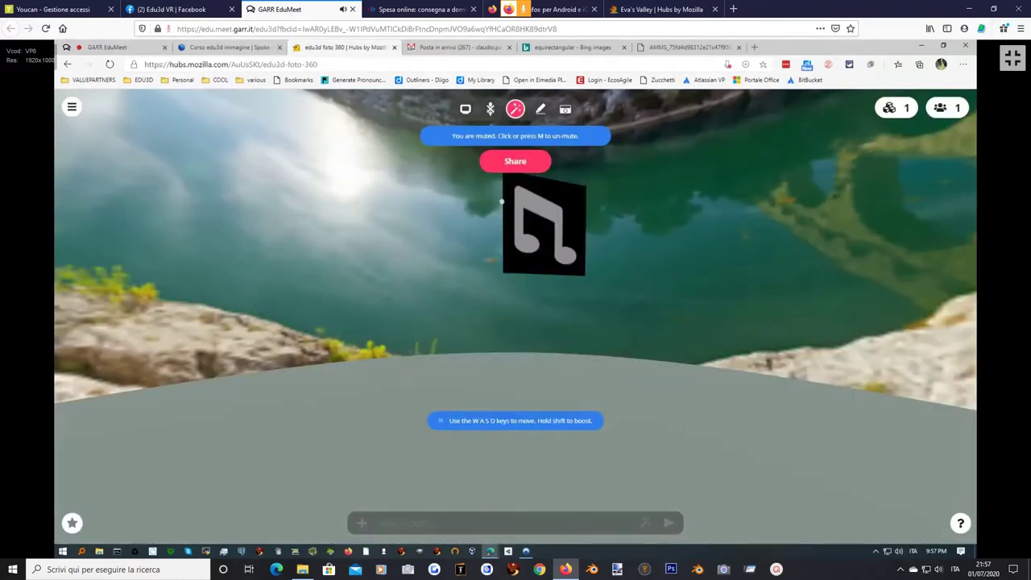
mouse_move(544, 242)
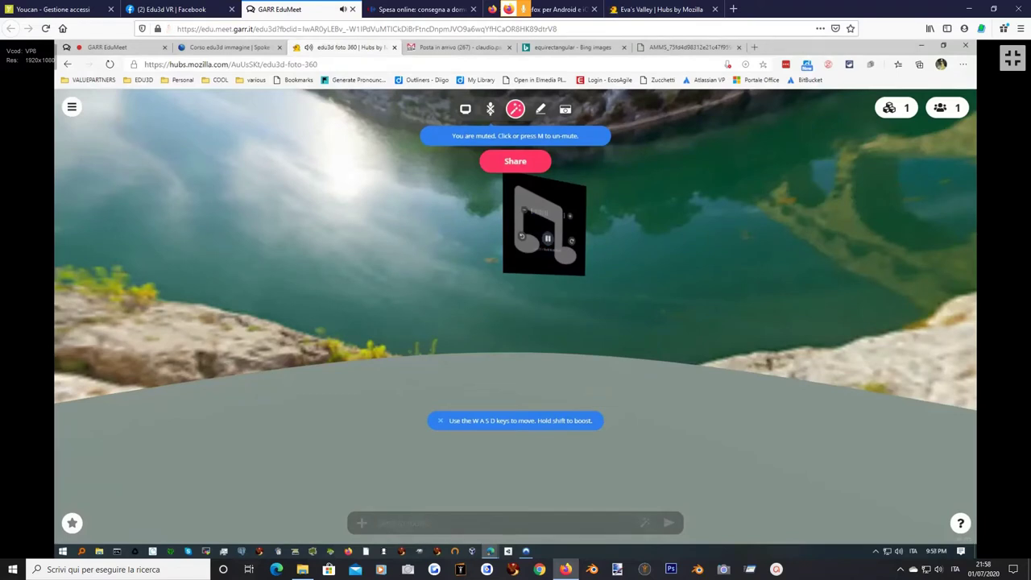
key("w")
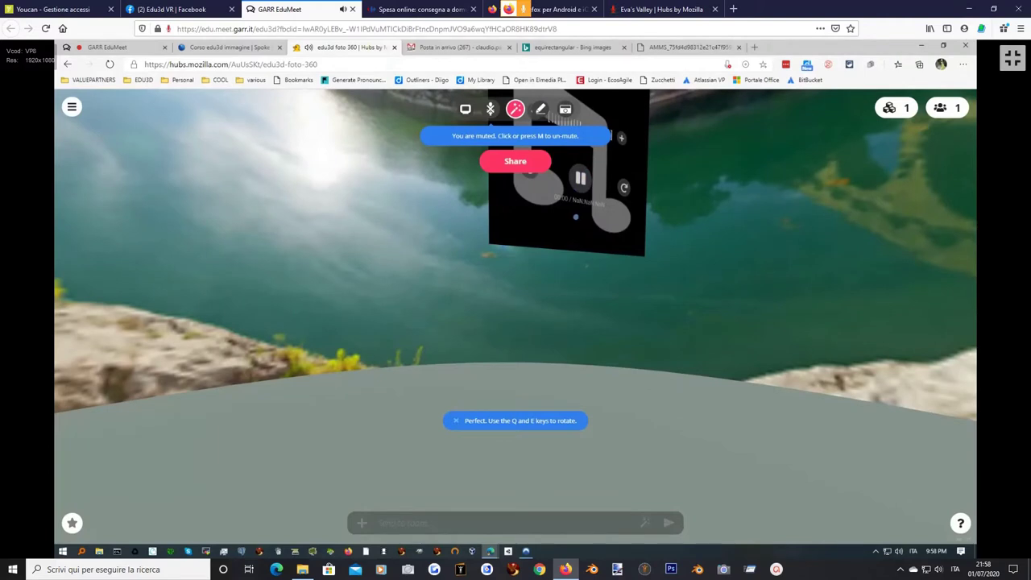
key("q")
key("q")
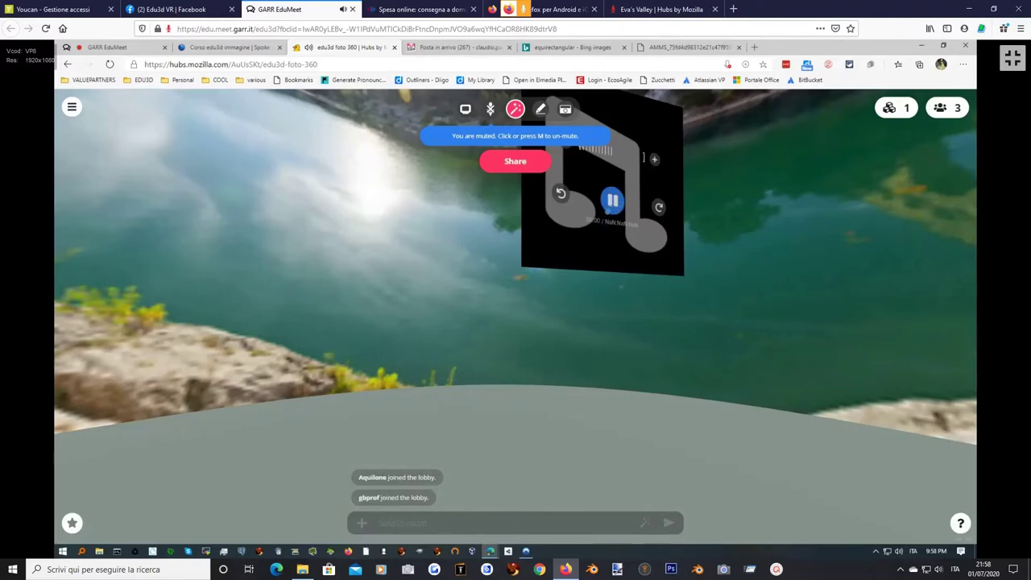
key("w")
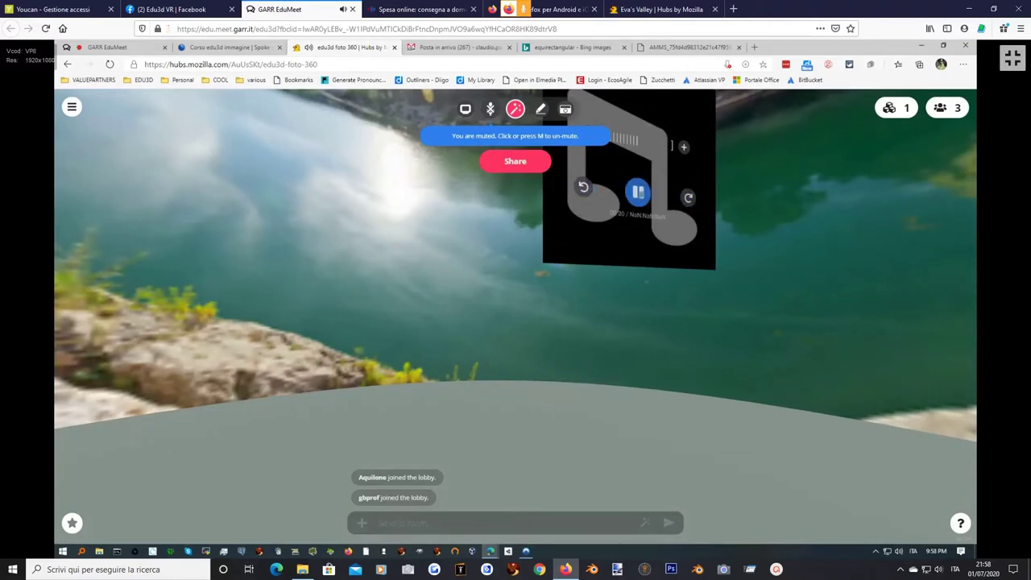
left_click(687, 197)
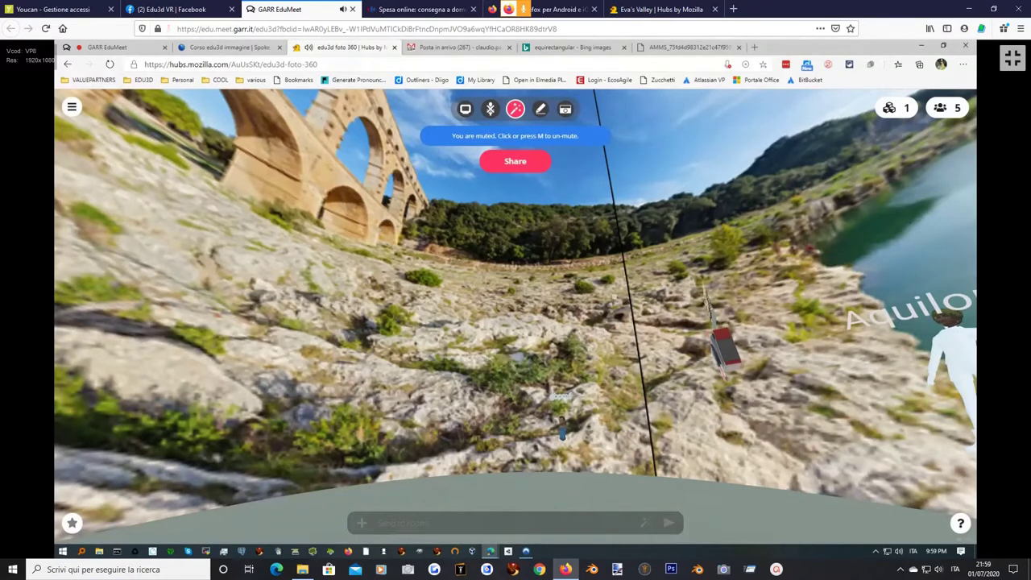
Toggle the close-up view of the reticulum.io music object from the room's media list several times.
left_click(894, 110)
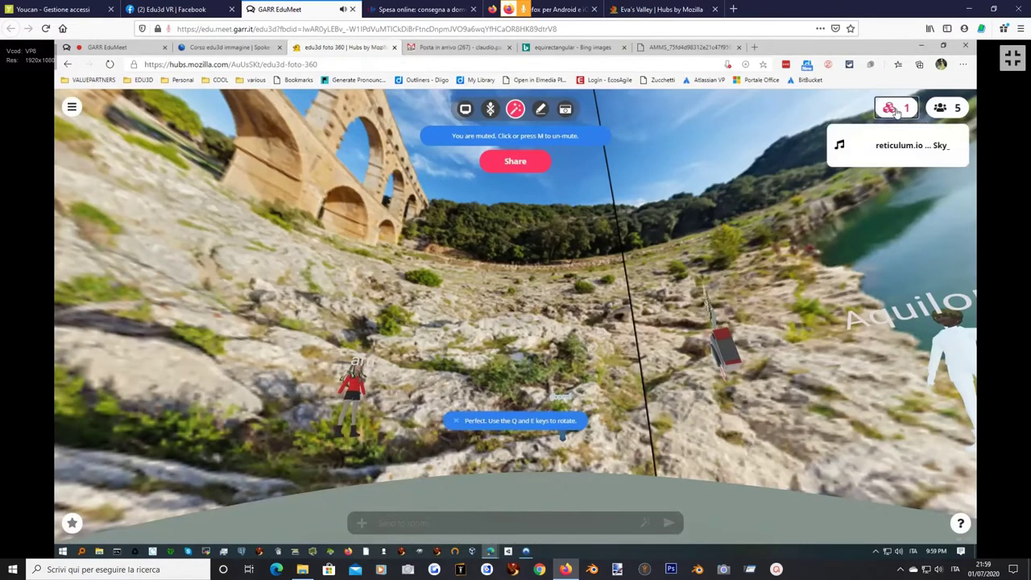
left_click(889, 153)
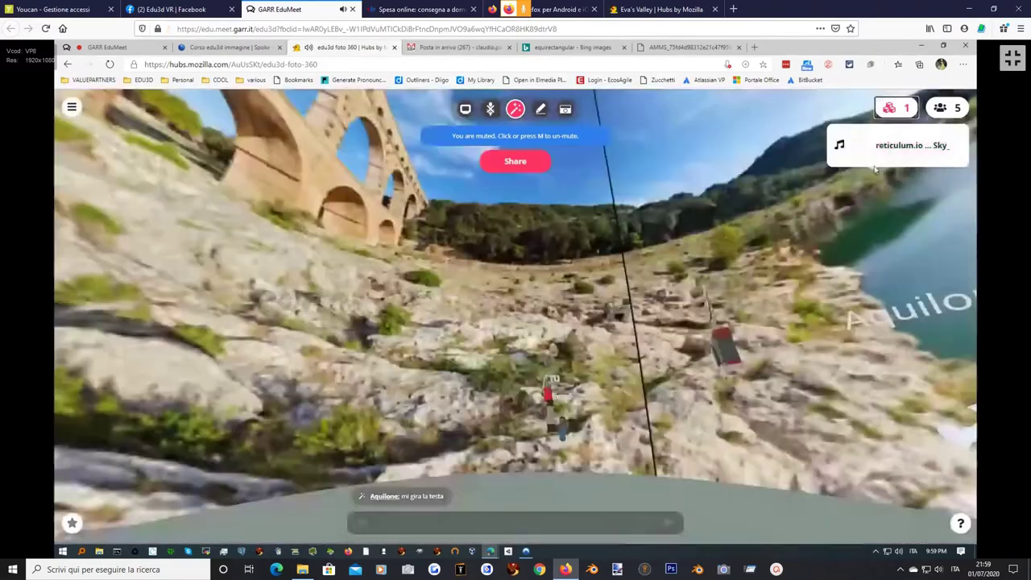
left_click(888, 151)
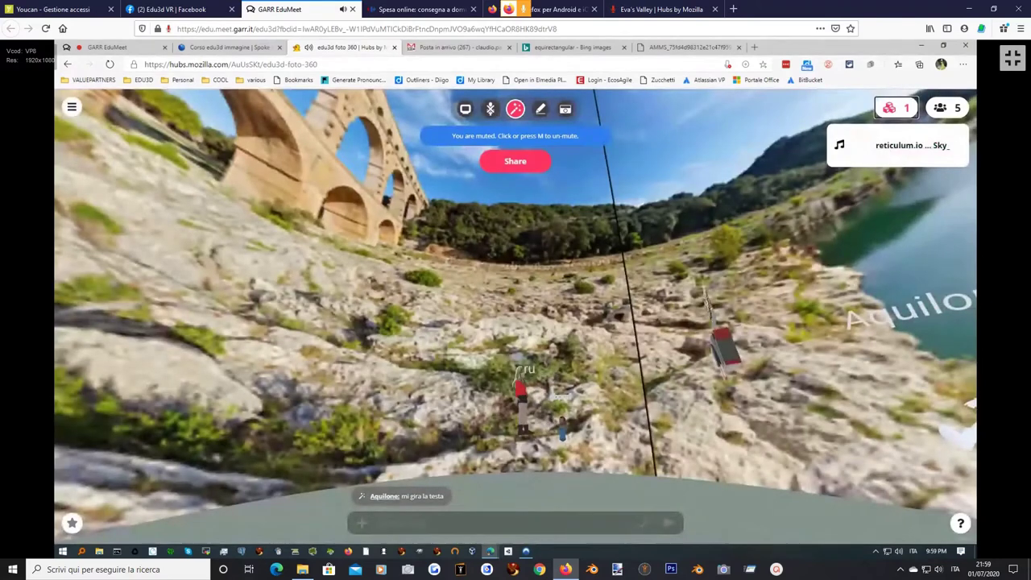
left_click(870, 152)
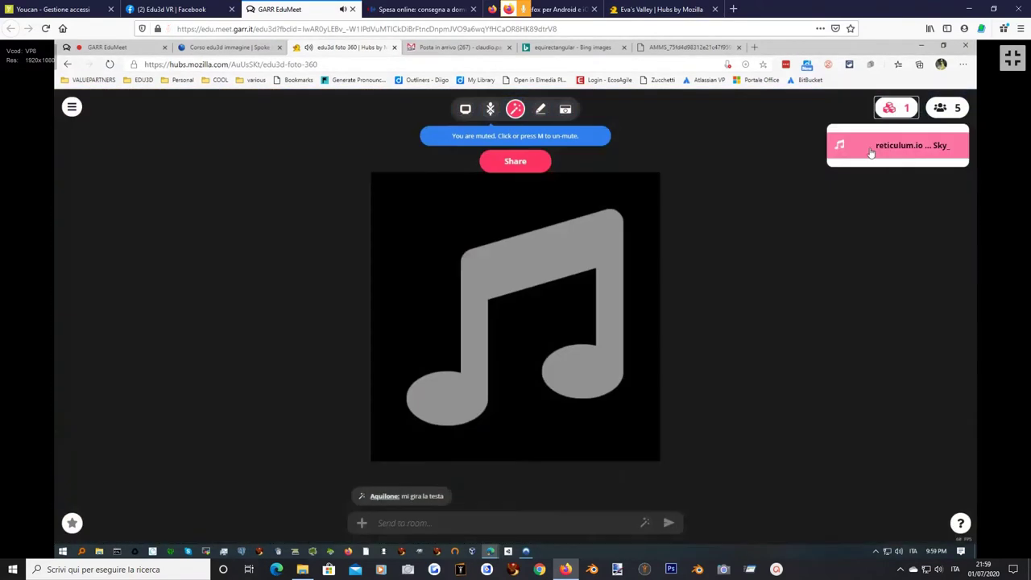
left_click(876, 147)
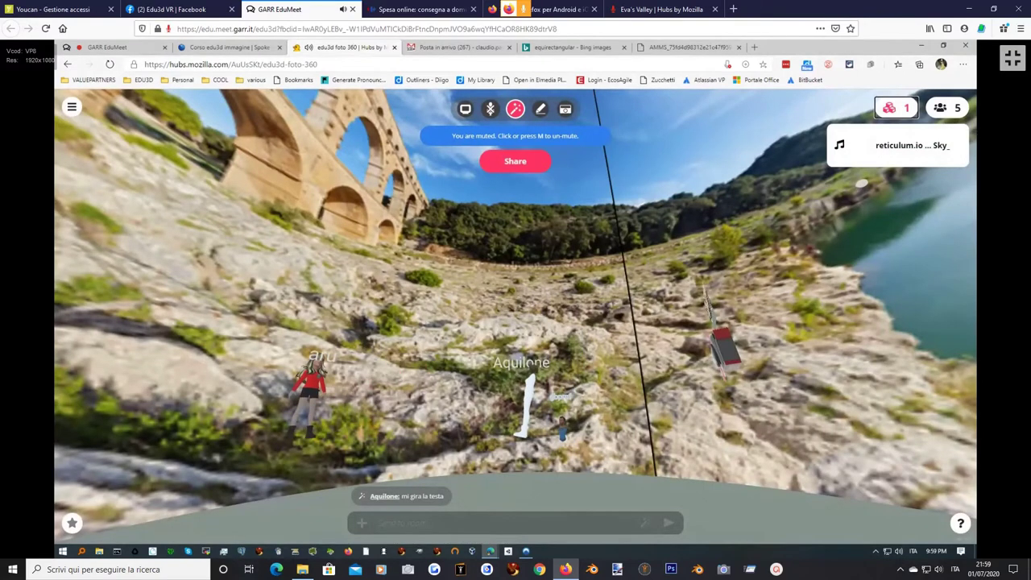
left_click(871, 152)
left_click(871, 151)
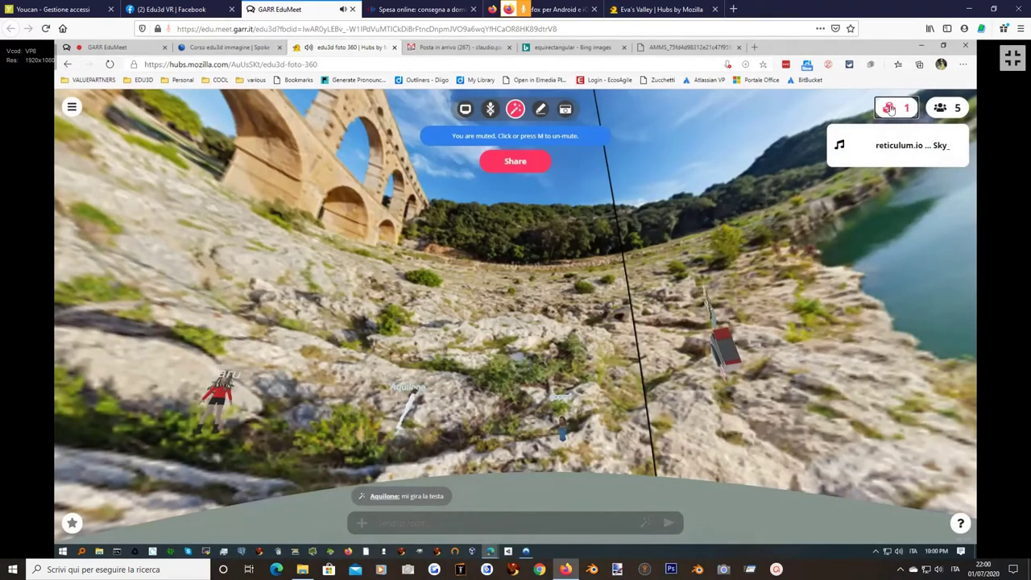
left_click(893, 145)
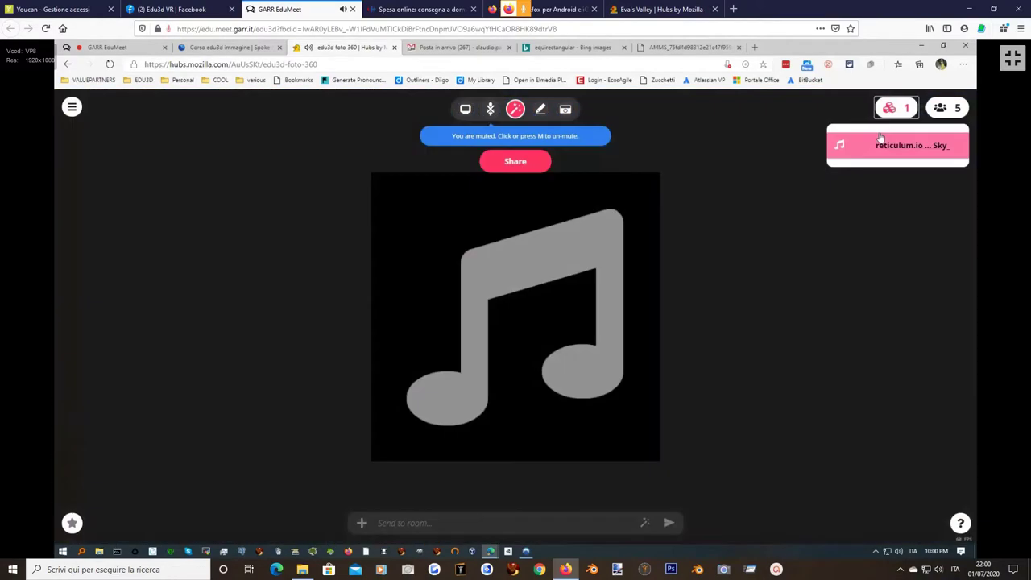
Turn the view toward the rocks, inspect the music object again, and bring up its options.
left_click_drag(564, 322, 483, 394)
left_click(896, 107)
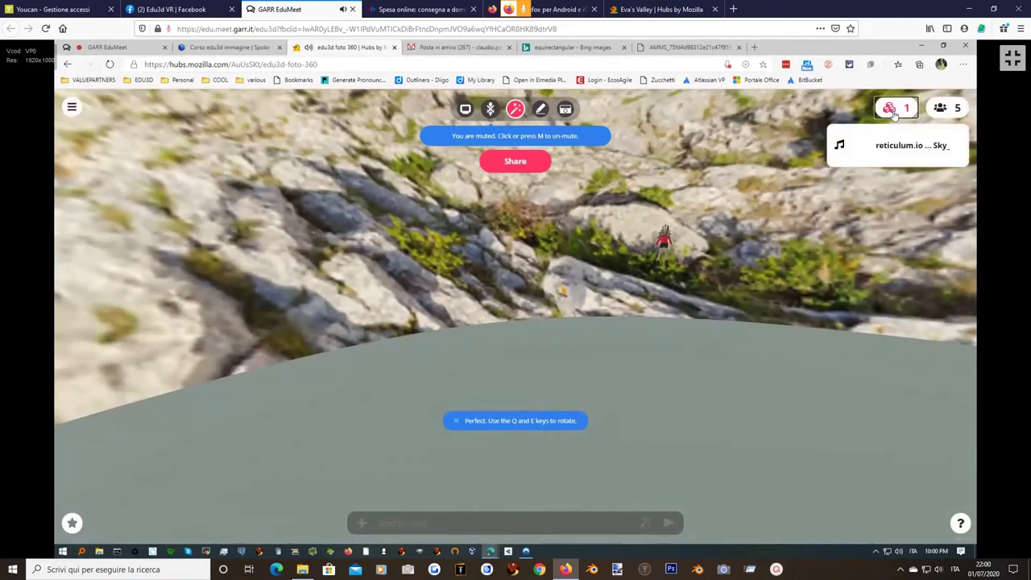
left_click(889, 148)
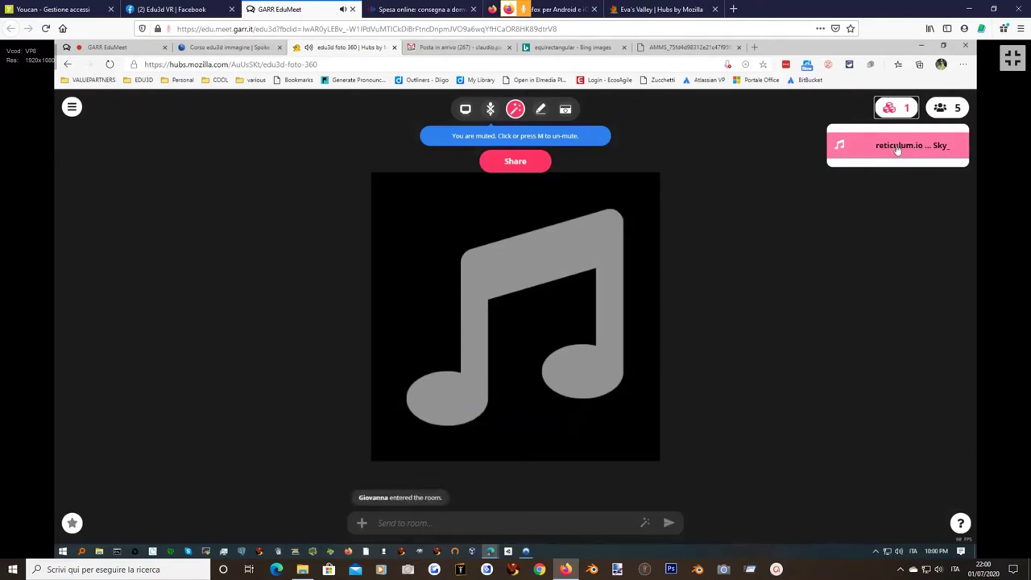
left_click(896, 147)
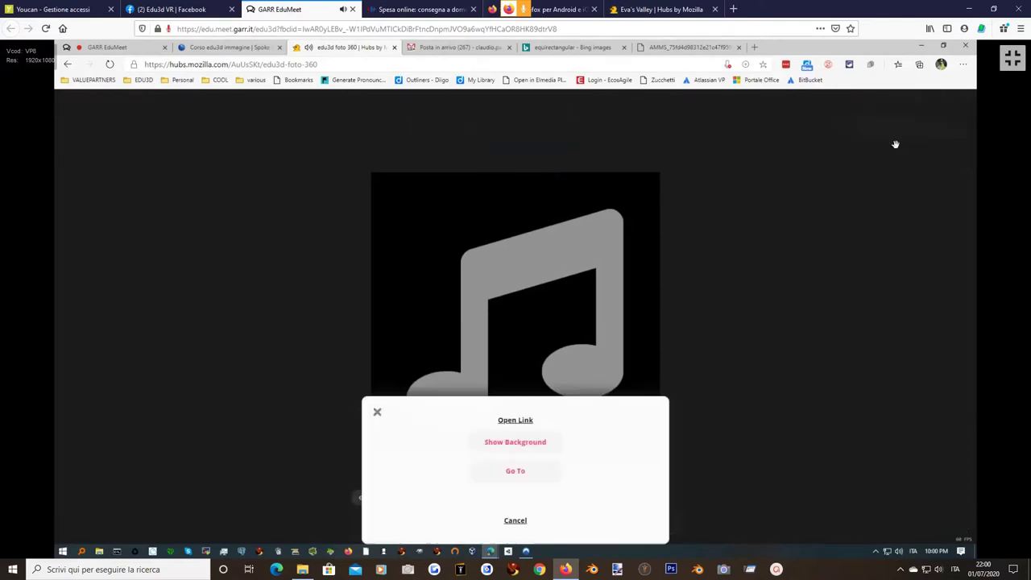
Open the Sky_Castle_Wind.mp3 source in a new tab, close it, and dismiss the object menu.
left_click(516, 420)
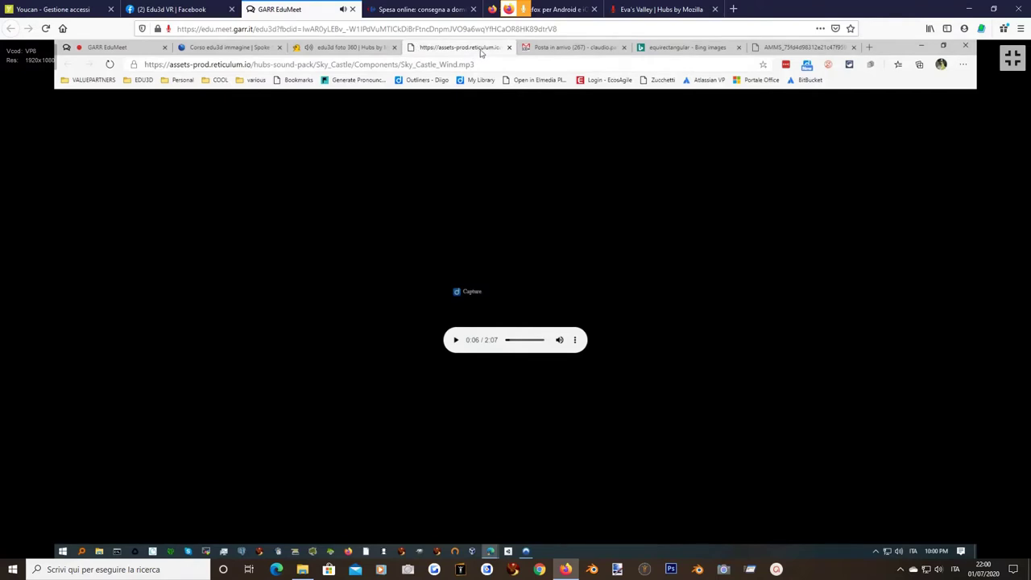
left_click(509, 46)
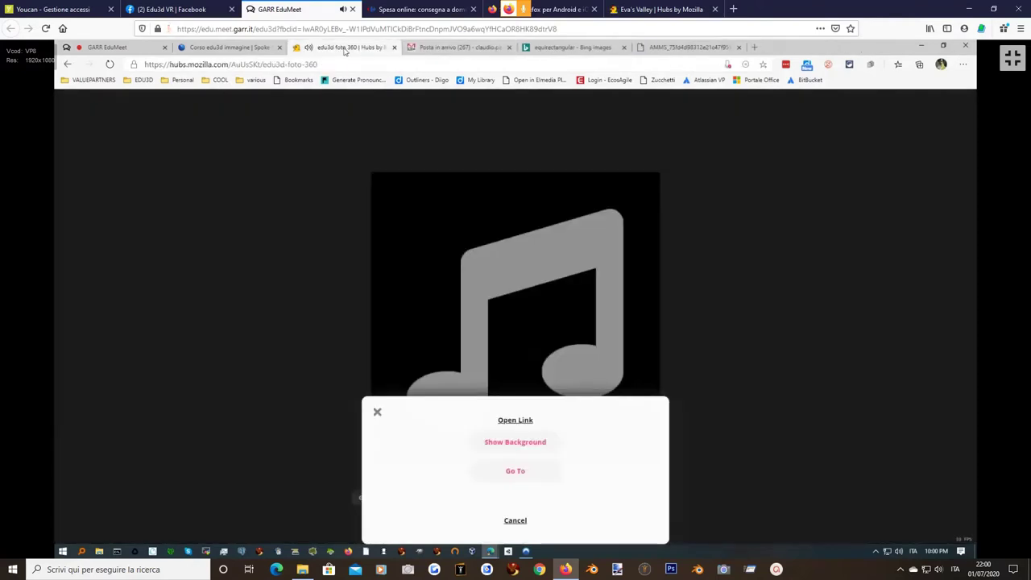
left_click(515, 521)
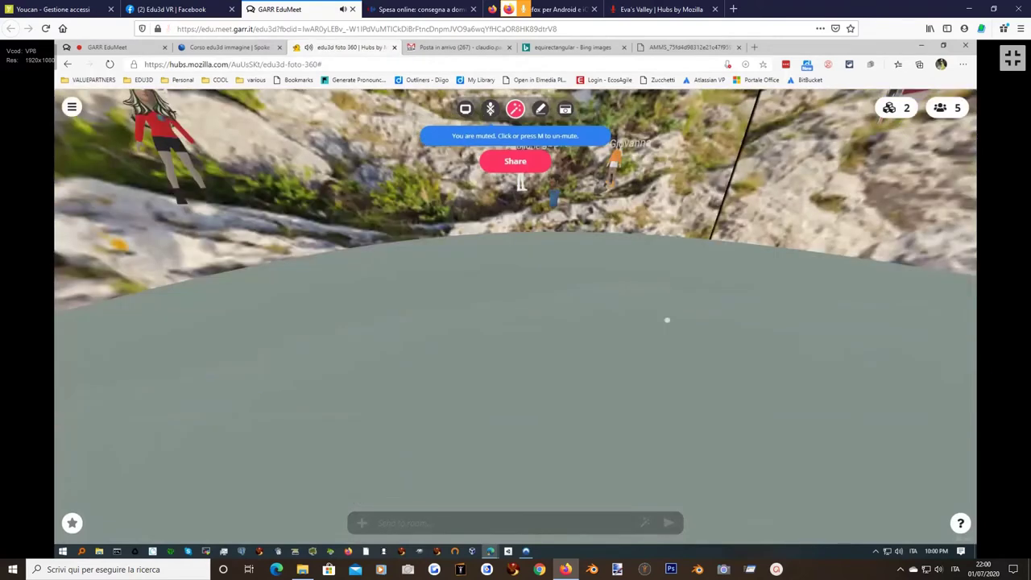
Look around the 360 photo room, check the people list, then switch to the EduMeet chat.
left_click_drag(666, 320, 512, 275)
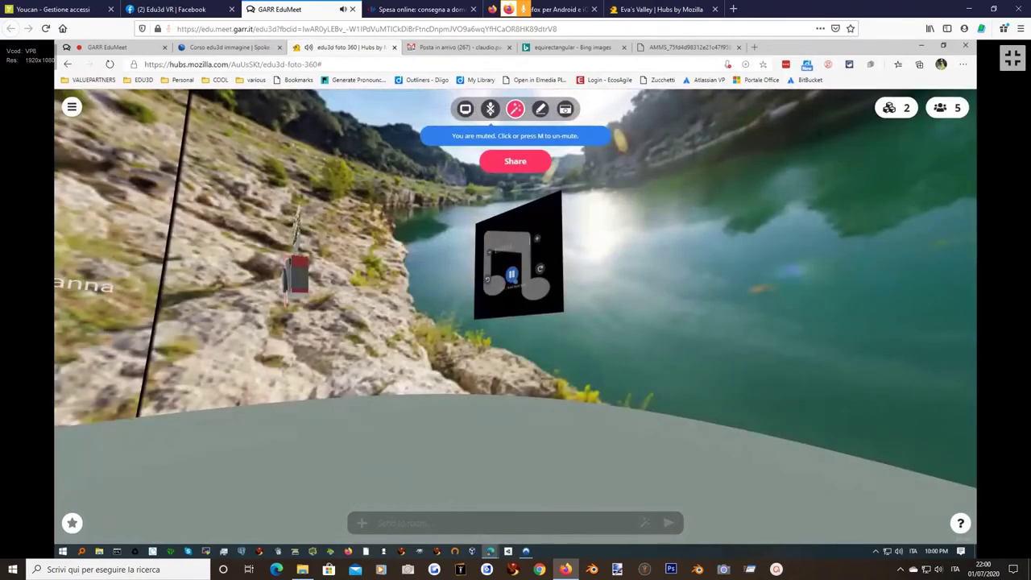
left_click_drag(510, 275, 463, 223)
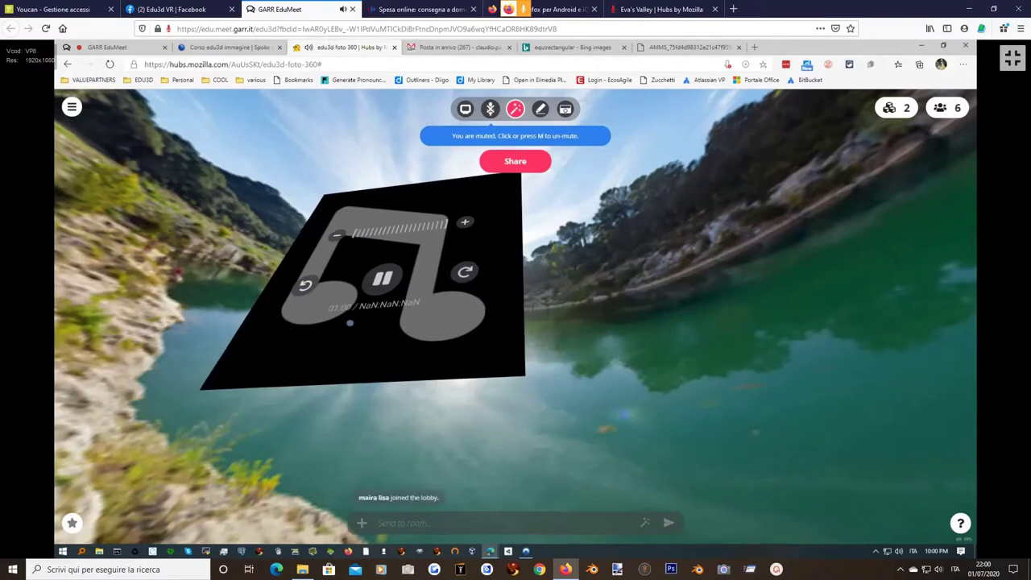
key("q")
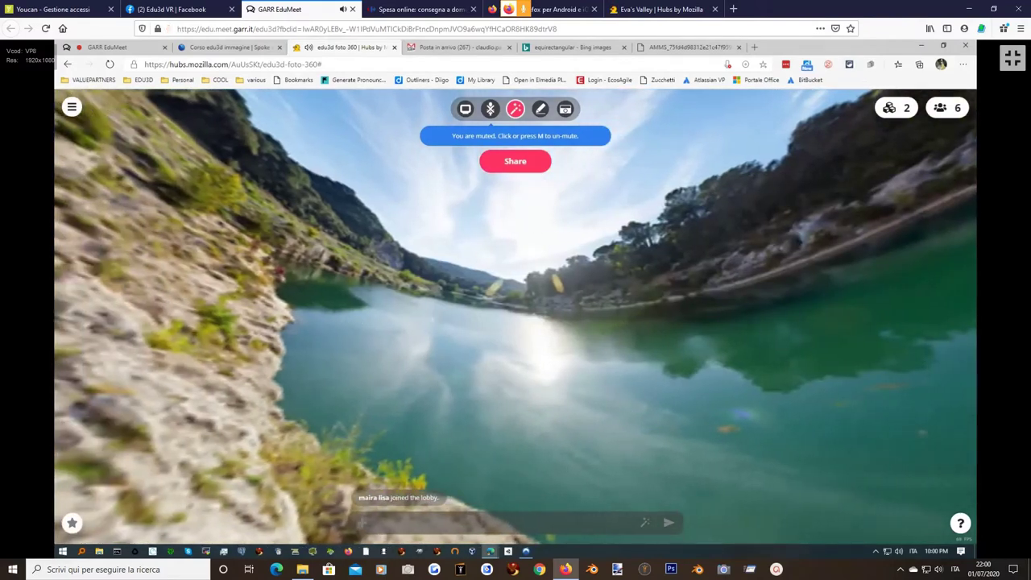
left_click_drag(435, 385, 857, 429)
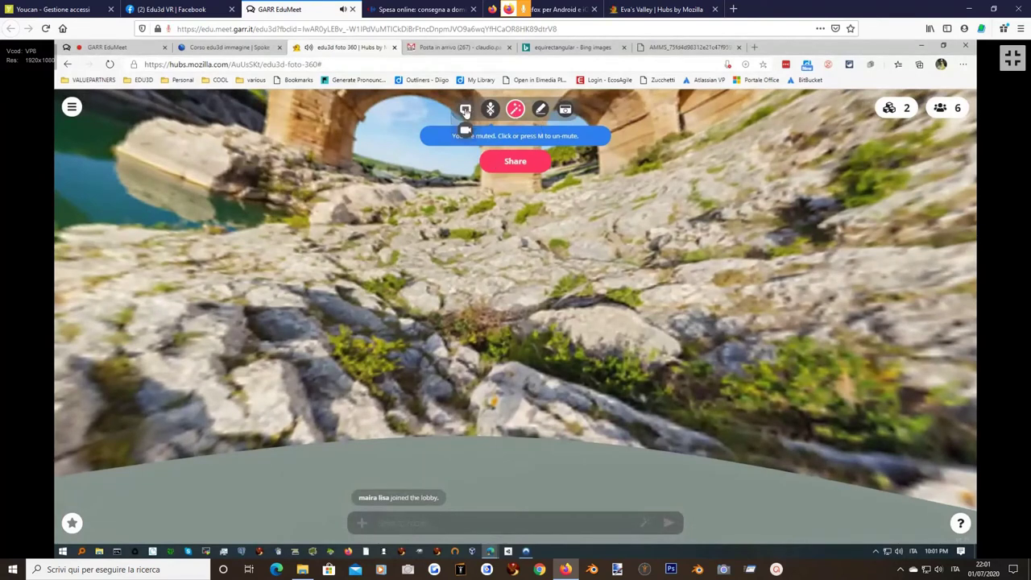
left_click(949, 110)
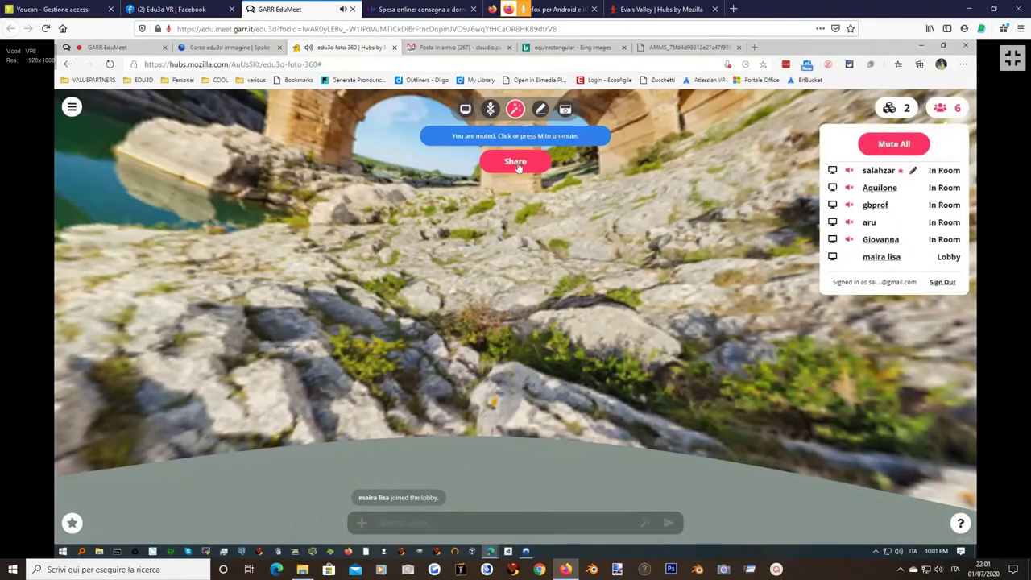
left_click_drag(404, 344, 237, 351)
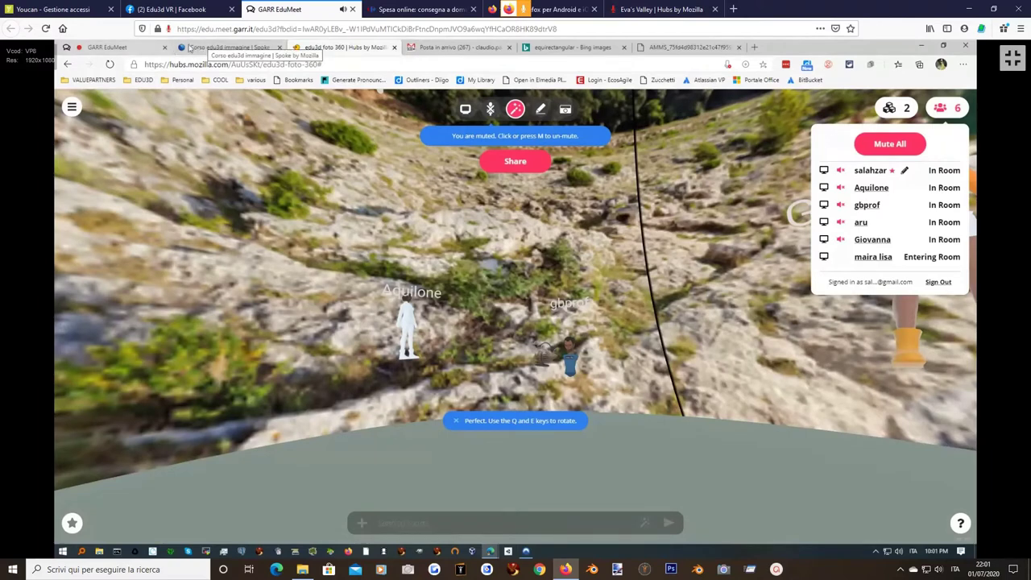
left_click(143, 50)
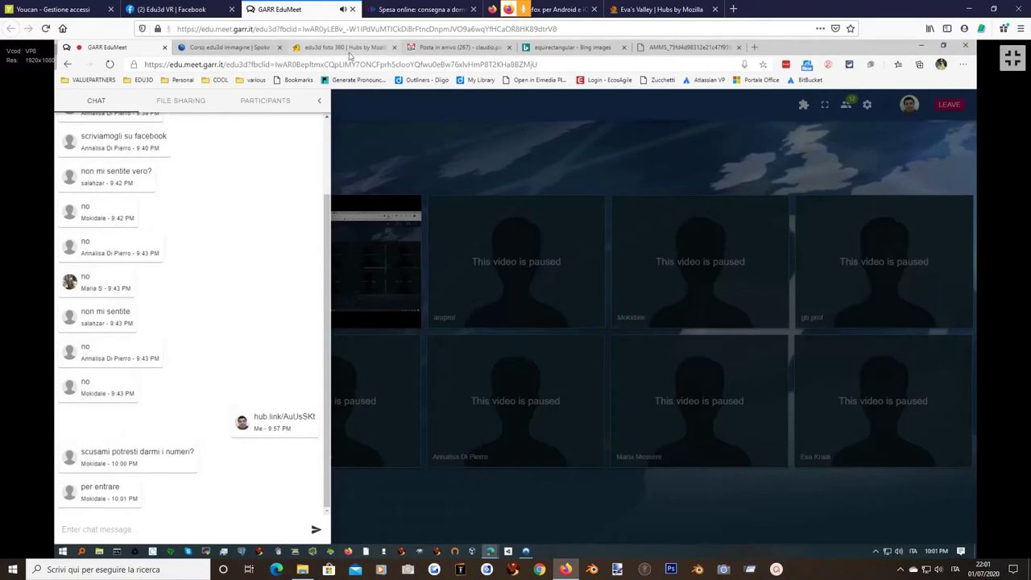
Display the Hubs room's share dialog with its six-digit hub.link entry code, then switch tabs.
left_click(345, 48)
left_click(514, 163)
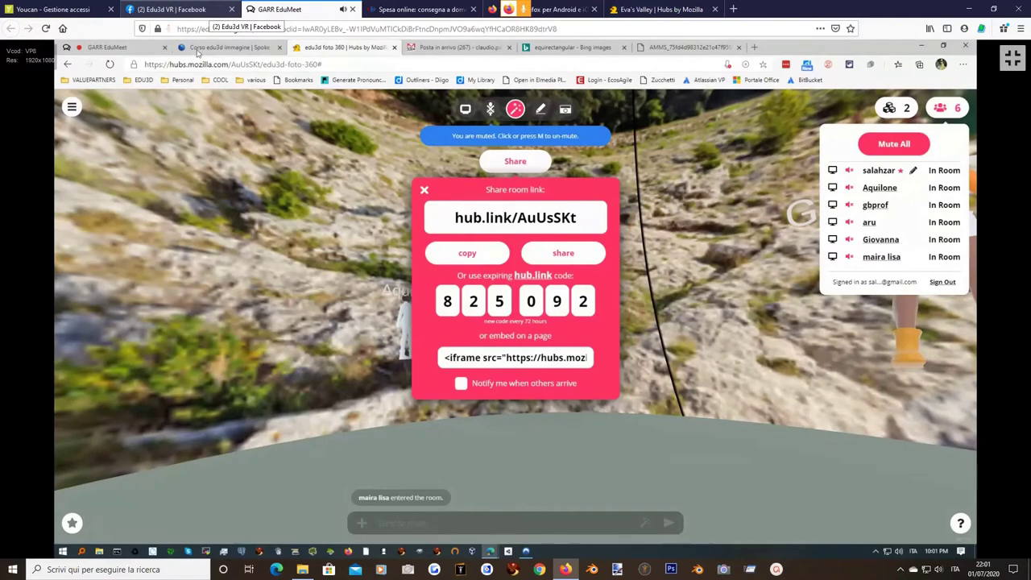
left_click(142, 51)
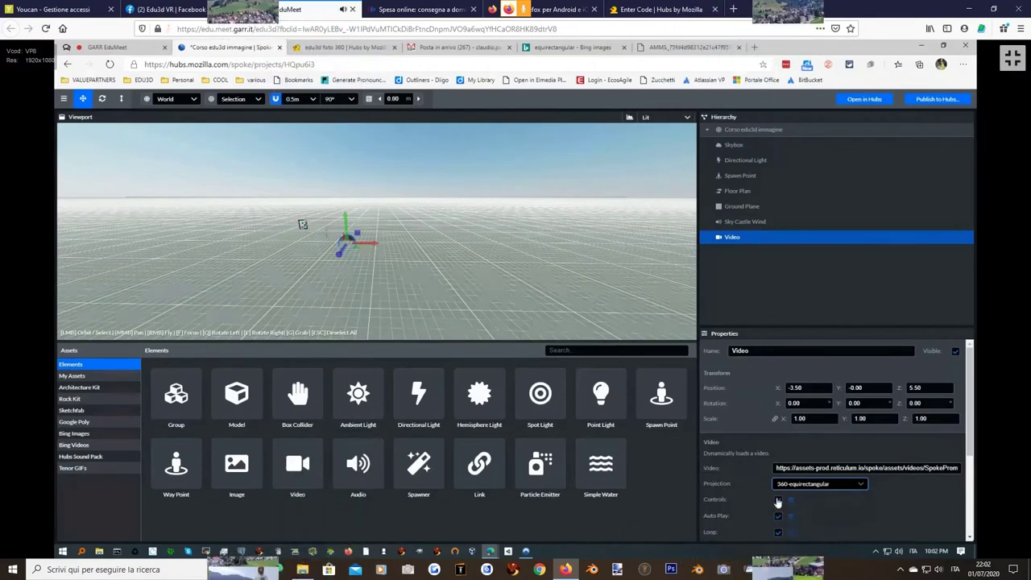
Scale the 360 video sphere up around the camera twice, undoing each enlargement.
scroll(926, 467, "down", 5)
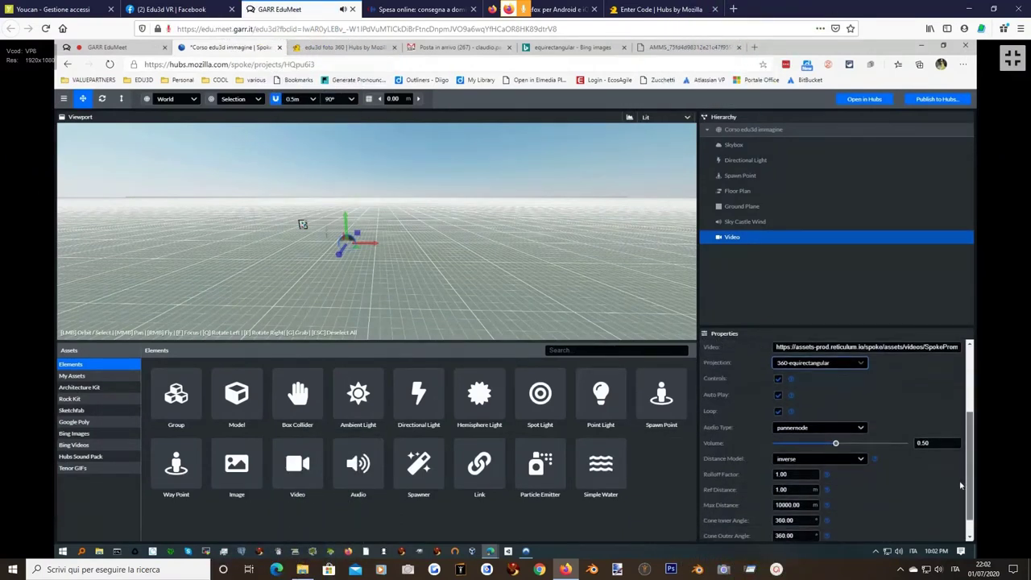
scroll(959, 485, "down", 1)
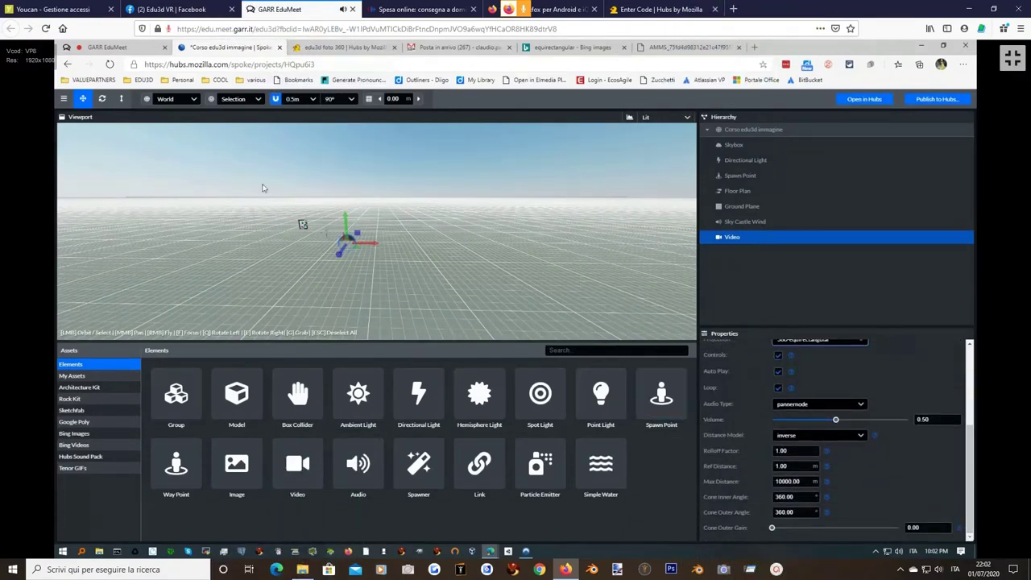
left_click(121, 99)
left_click_drag(346, 244, 642, 221)
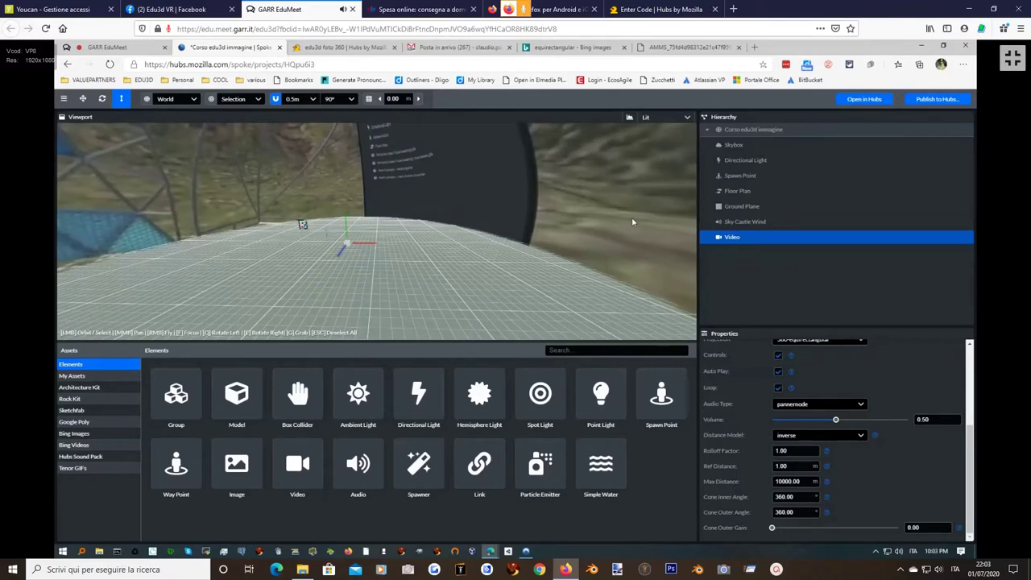
key("ctrl+z")
left_click_drag(363, 240, 414, 237)
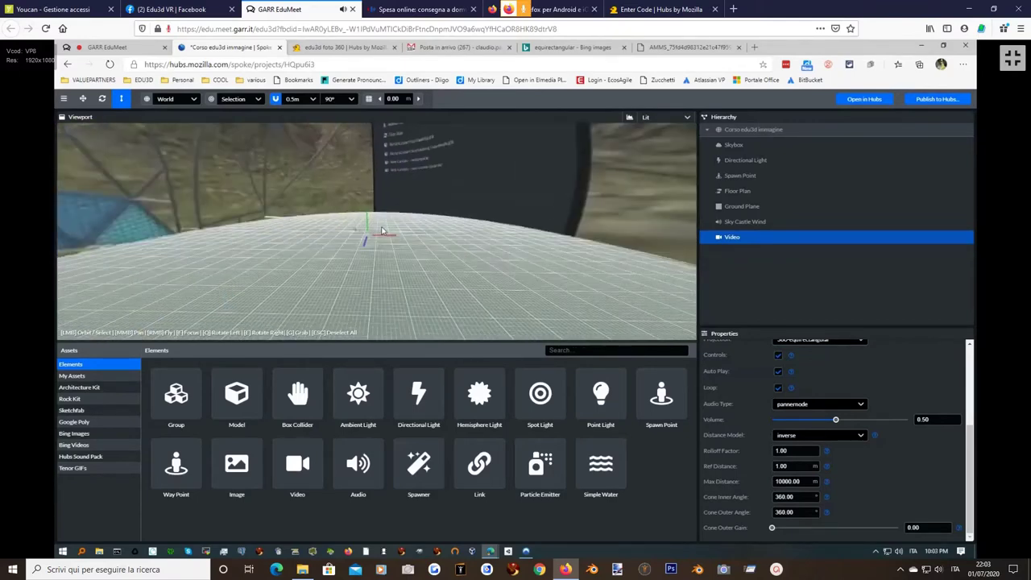
key("ctrl+z")
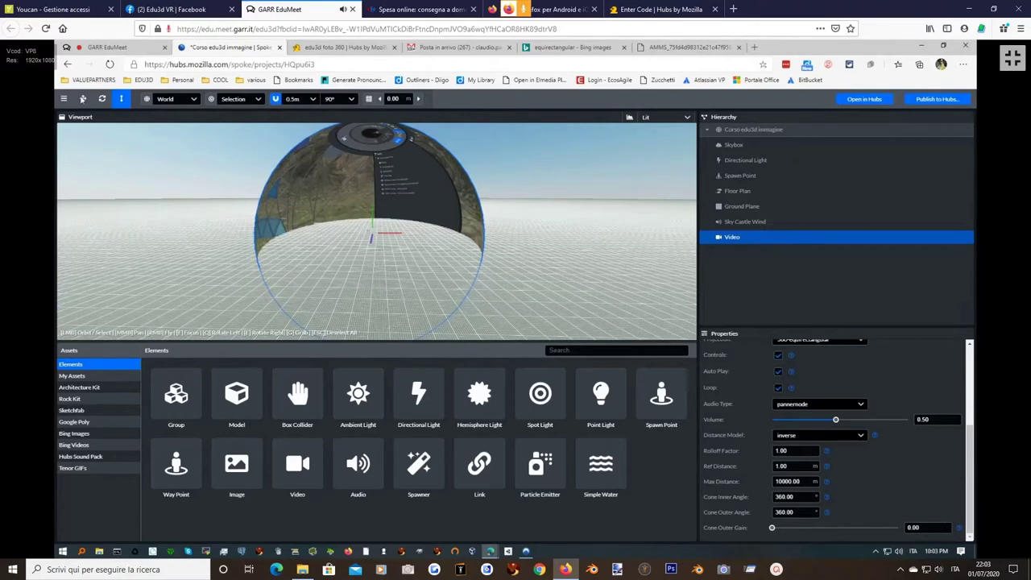
Enable Experimental Features from the Developer menu.
left_click(63, 98)
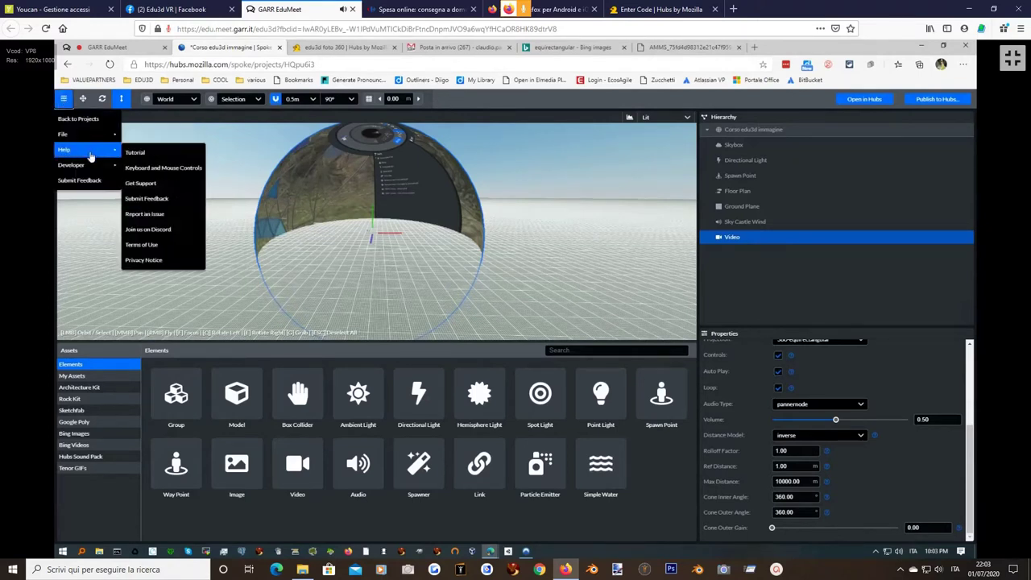
mouse_move(93, 166)
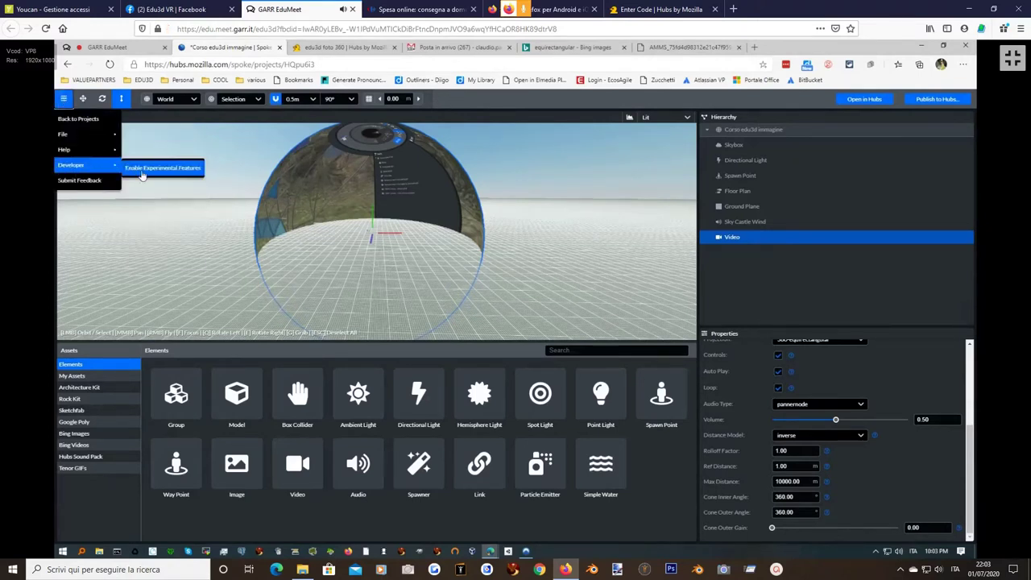
left_click(173, 168)
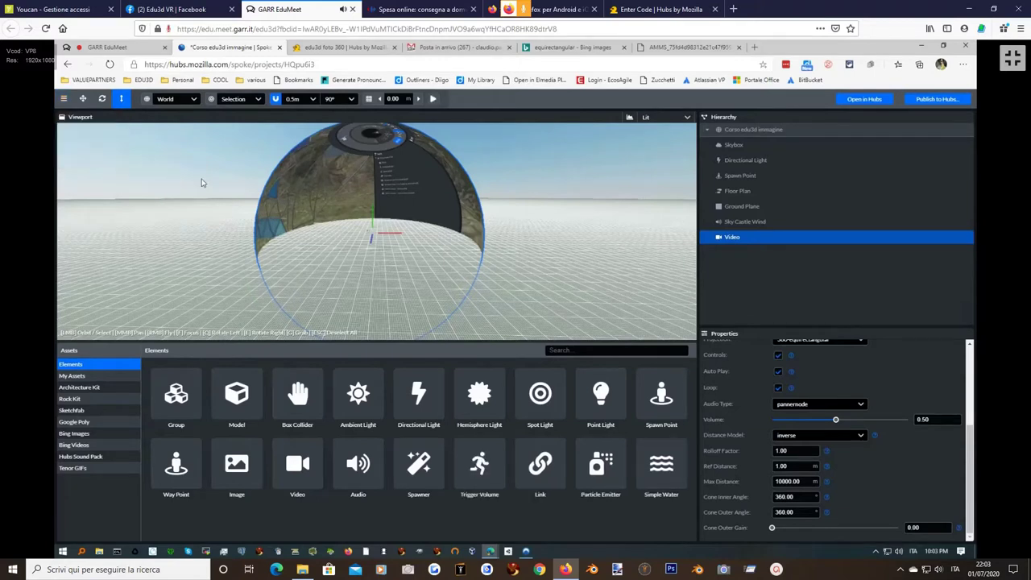
Preview the scene with the 360 video playing, then stop the preview.
left_click(434, 100)
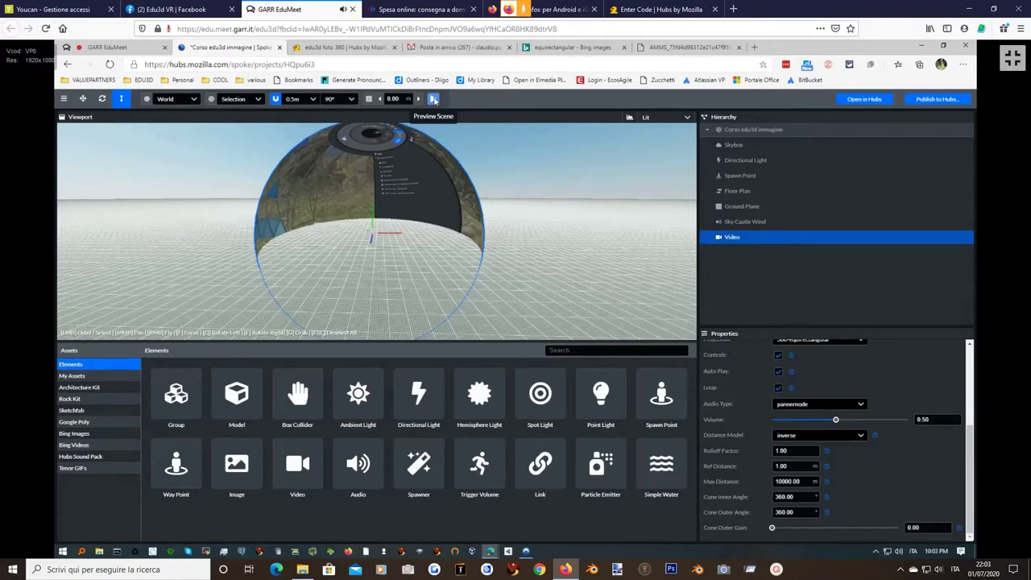
left_click(434, 99)
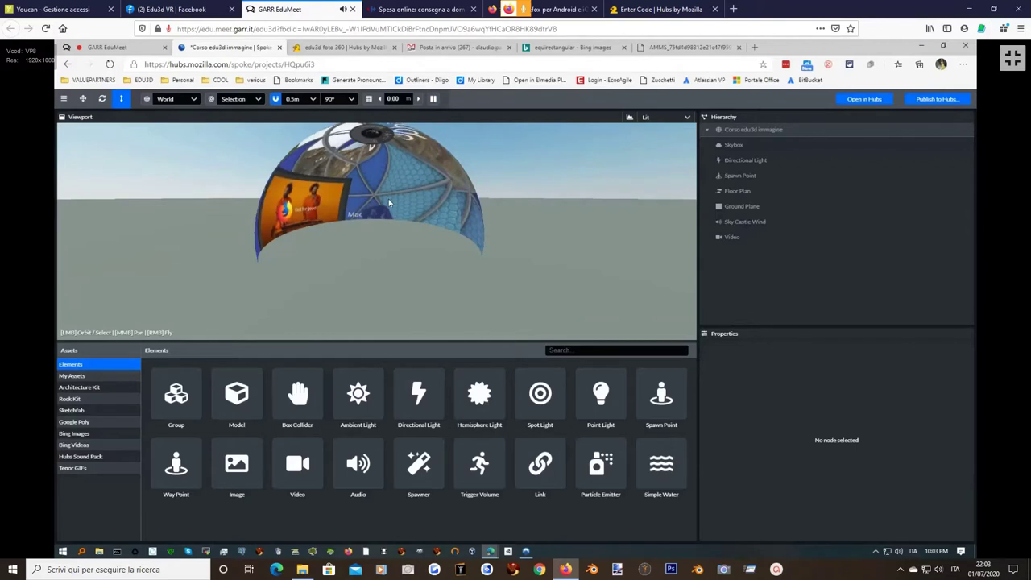
left_click(434, 99)
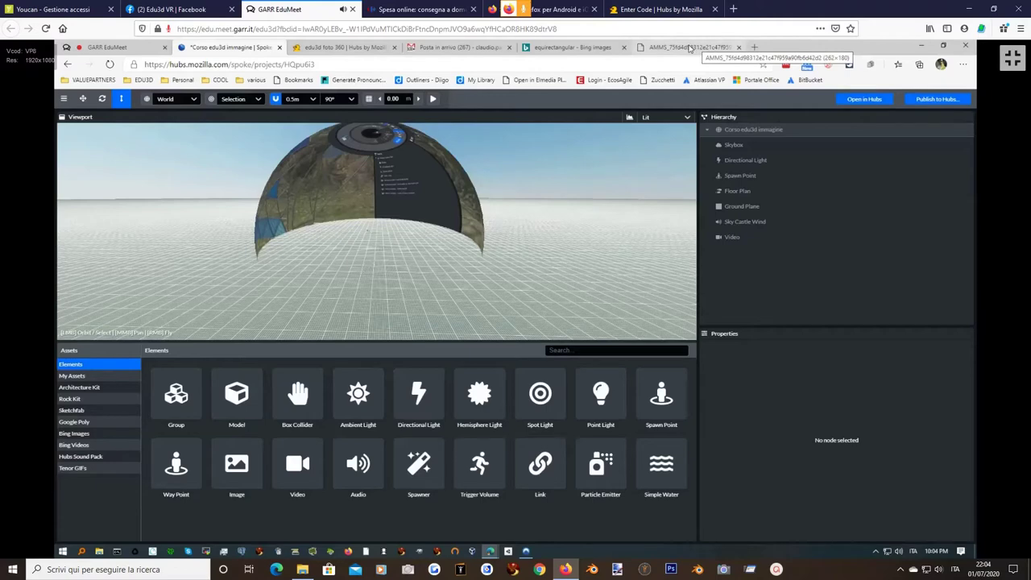
Search Bing for 'mp4 video download'.
left_click(689, 48)
left_click(404, 64)
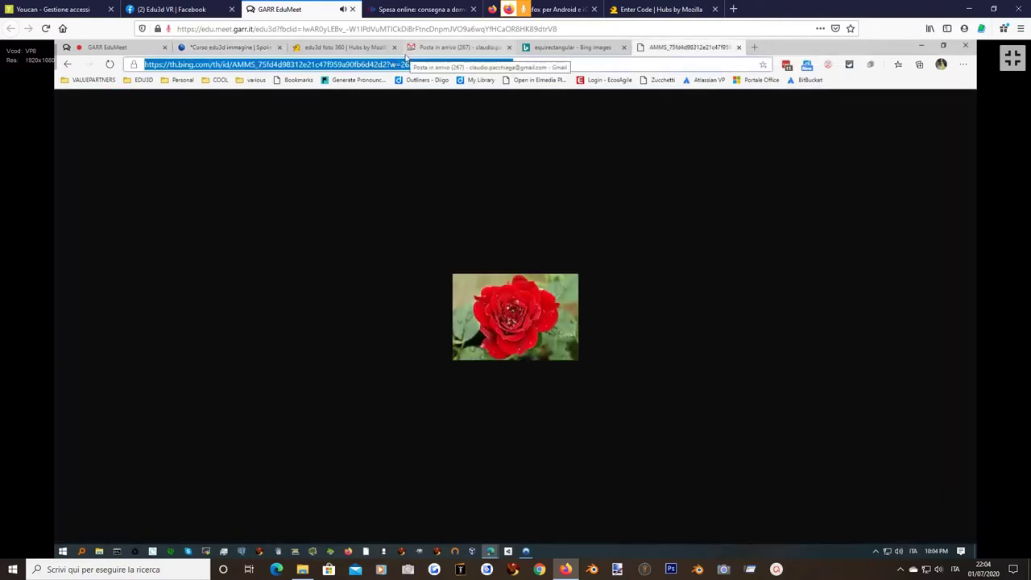
type("mp4 v")
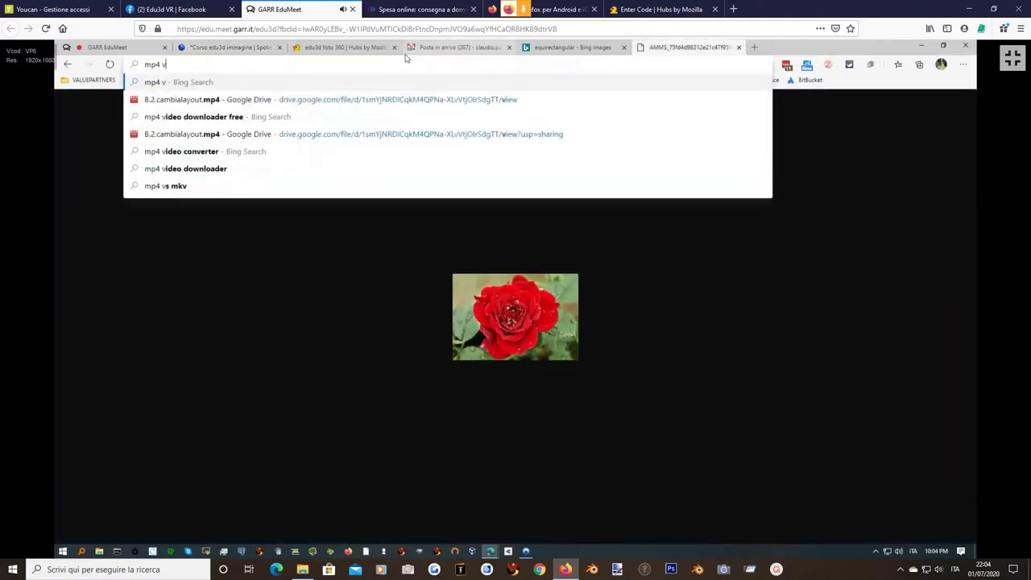
type("ideo dow")
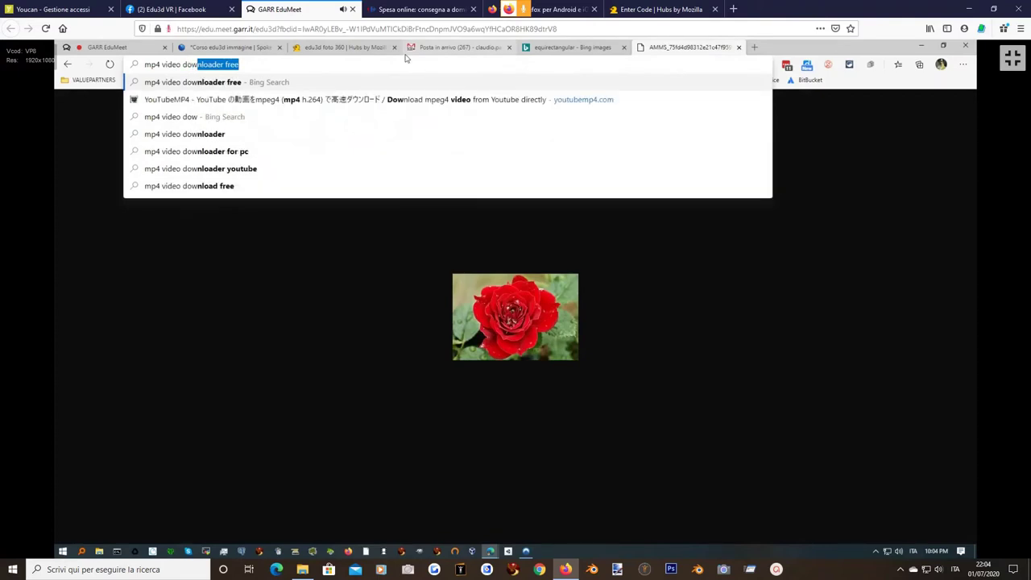
type("nload")
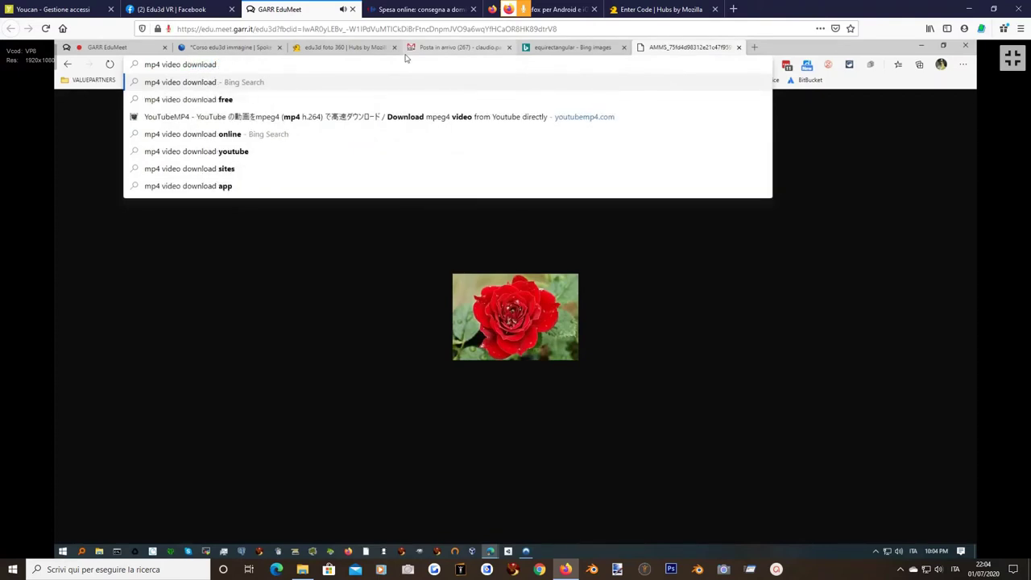
key("Return")
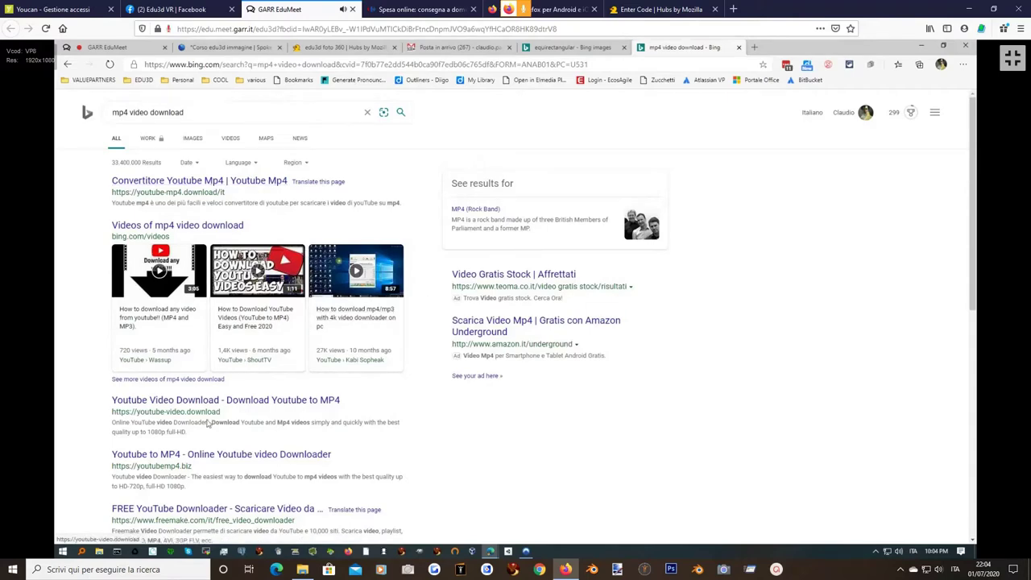
Open the Download Vimeo Videos in MP4 result, then a fresh blank tab.
scroll(185, 410, "down", 5)
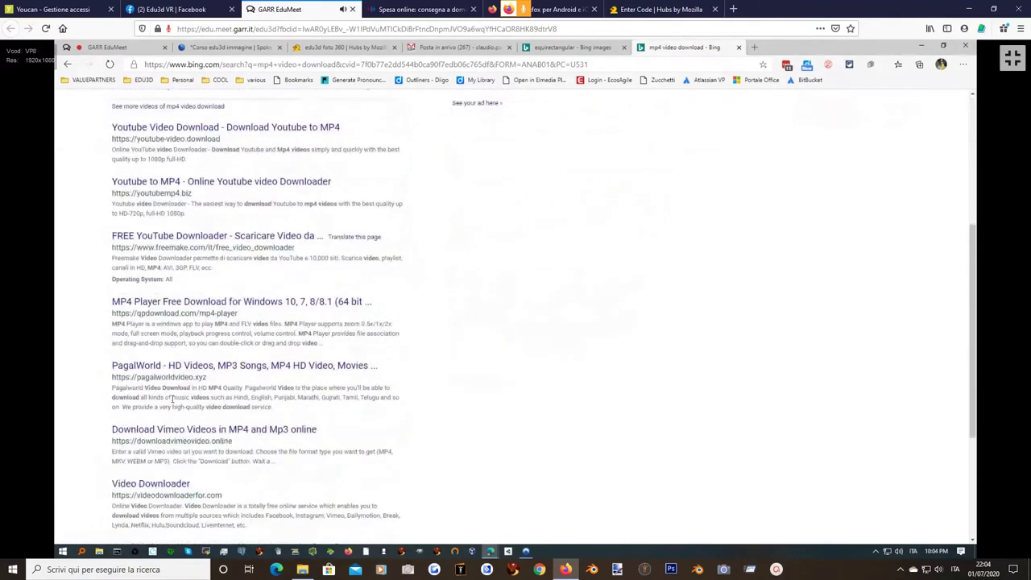
scroll(167, 394, "down", 1)
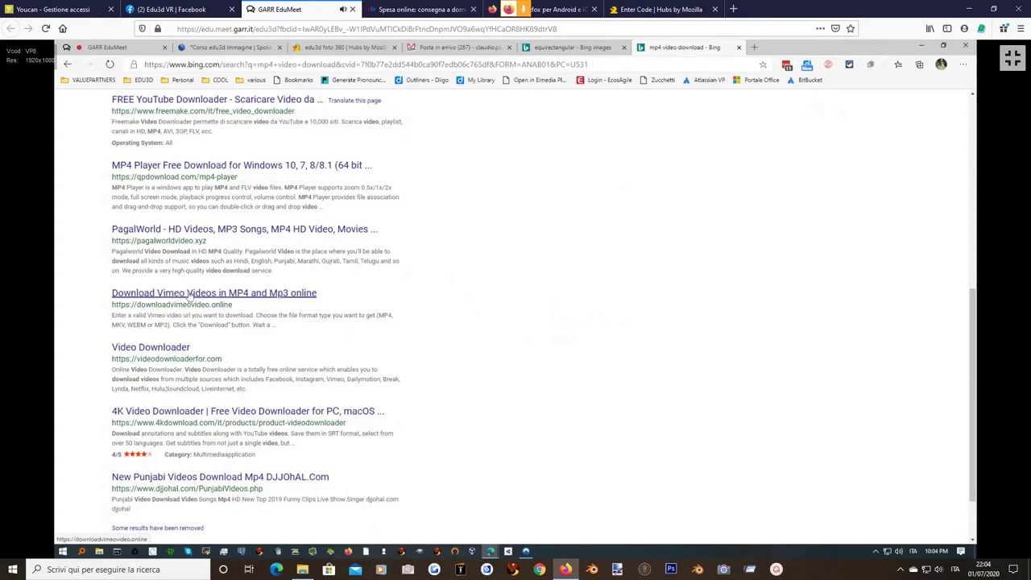
left_click(190, 293)
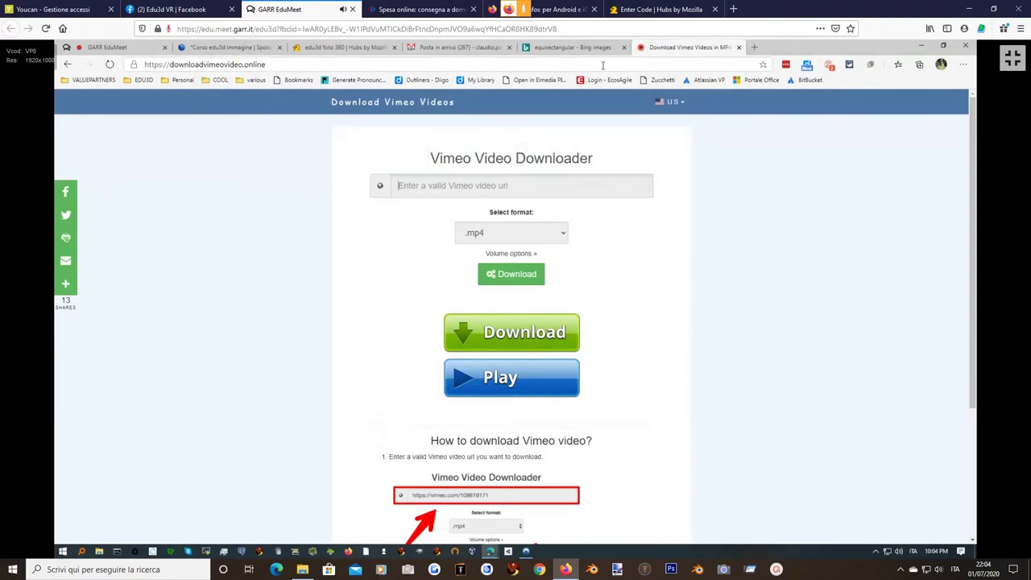
left_click(754, 47)
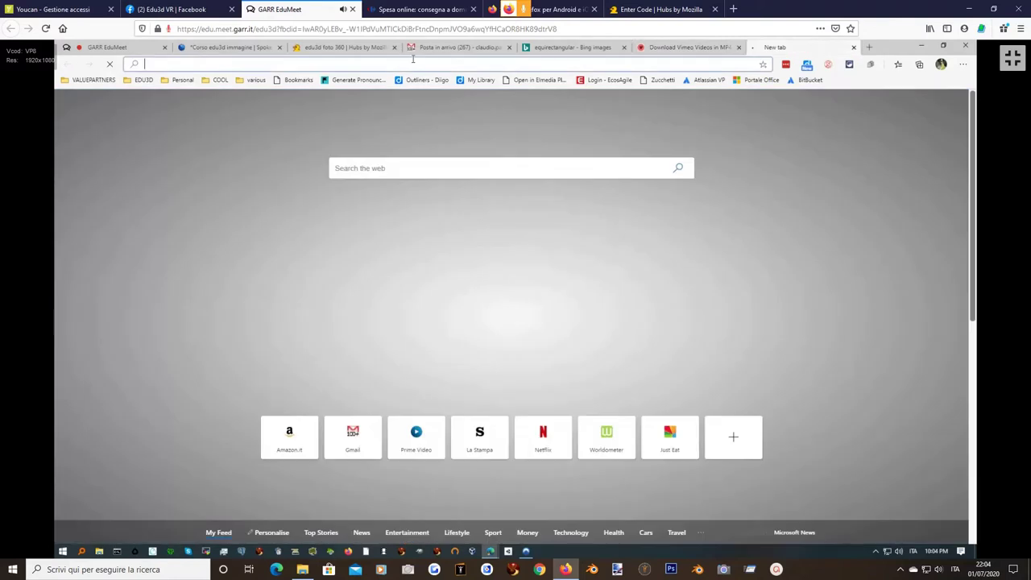
Search Bing for '.mp4 video sample file', open the Sample MP4 File video and pause it.
type(".mp4 video sample file")
key("Return")
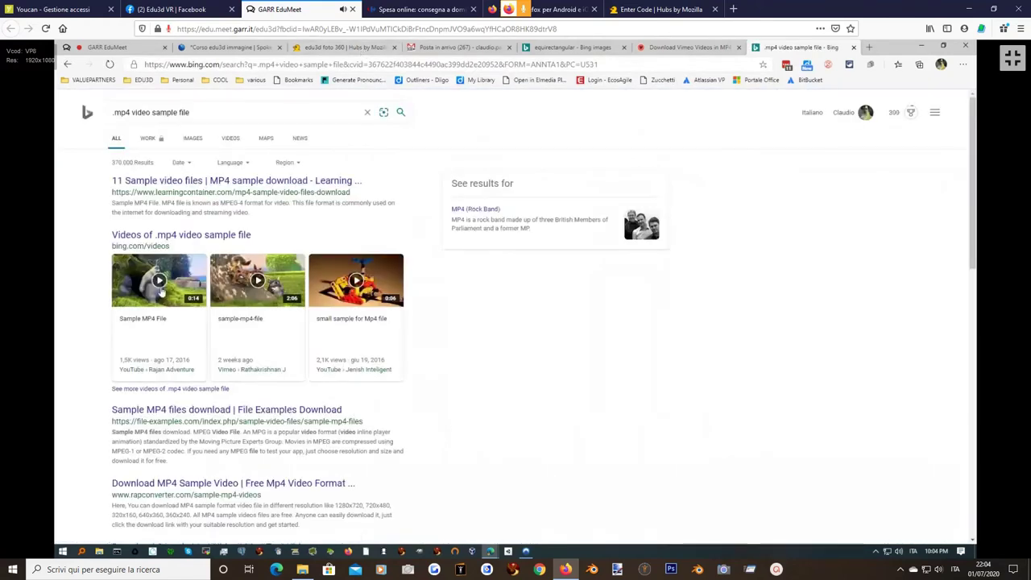
left_click(158, 281)
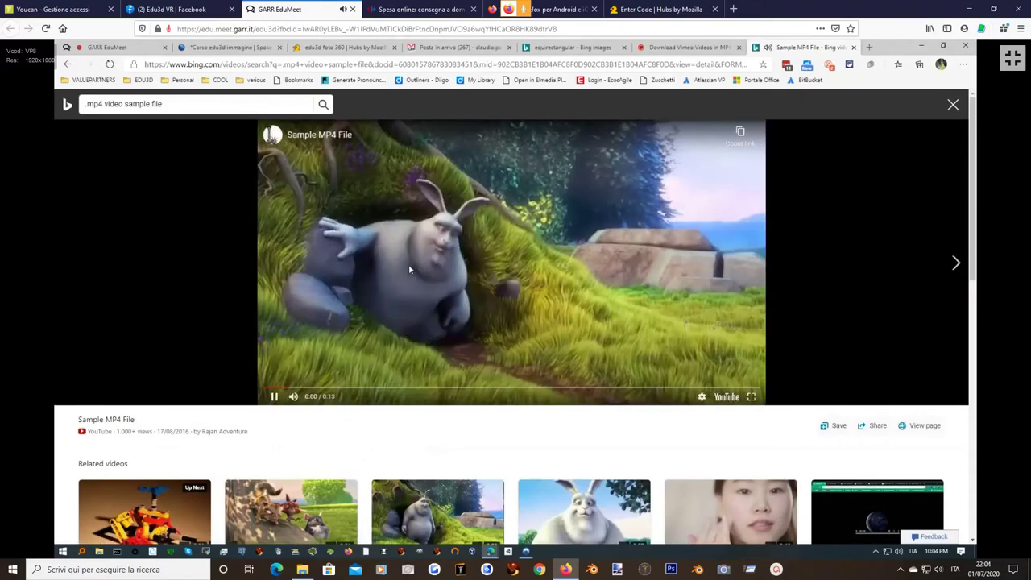
left_click(275, 397)
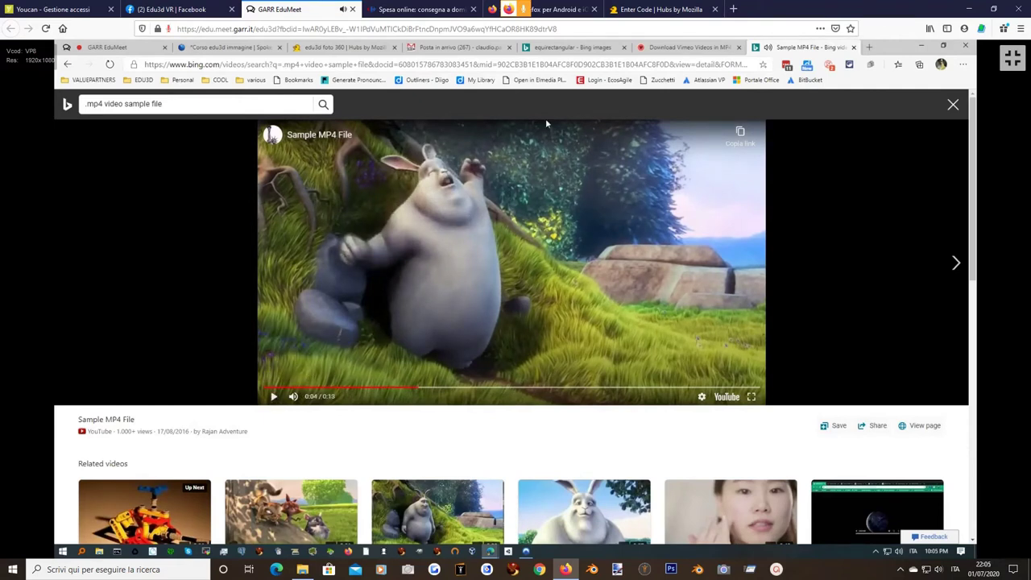
right_click(517, 213)
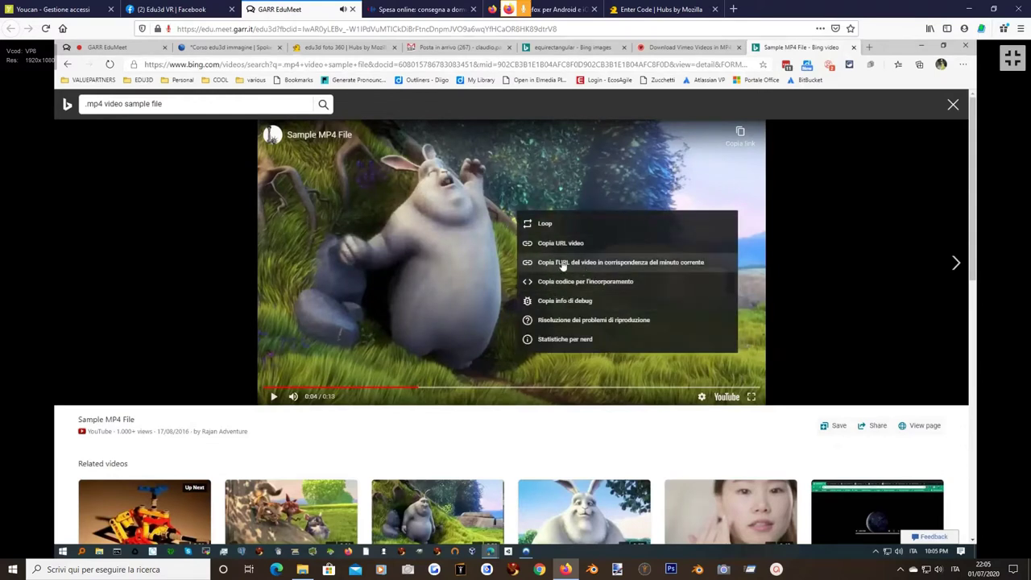
left_click(196, 240)
Open the Internet Archive Sample Mp4 Videos clip, play it briefly and pause.
scroll(230, 258, "down", 3)
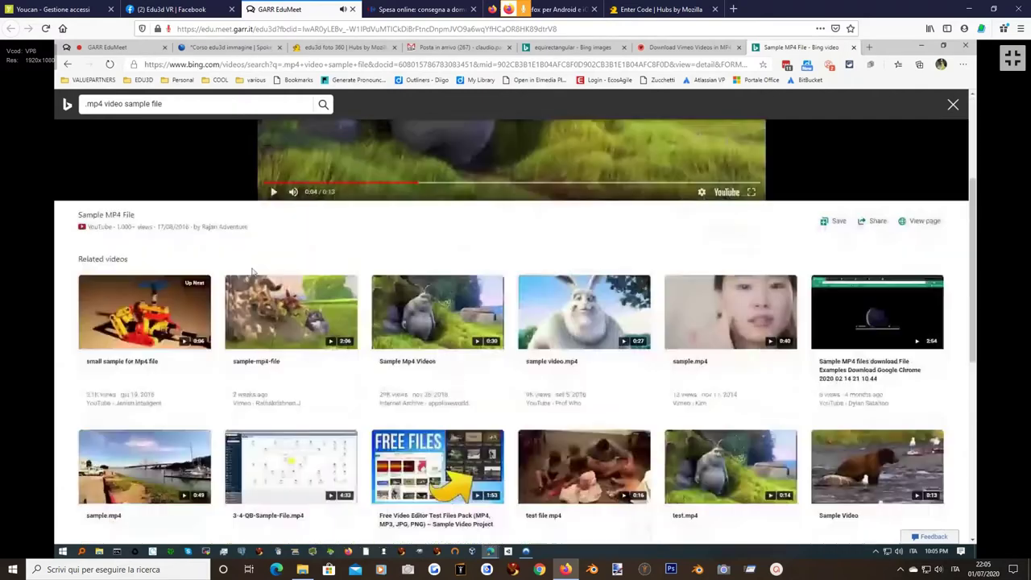
left_click(433, 323)
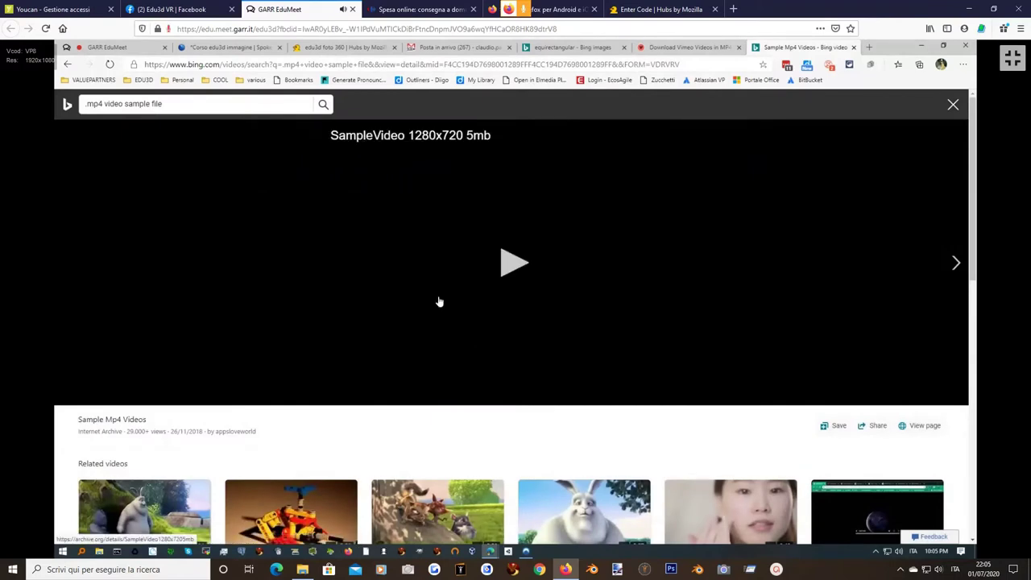
left_click(512, 262)
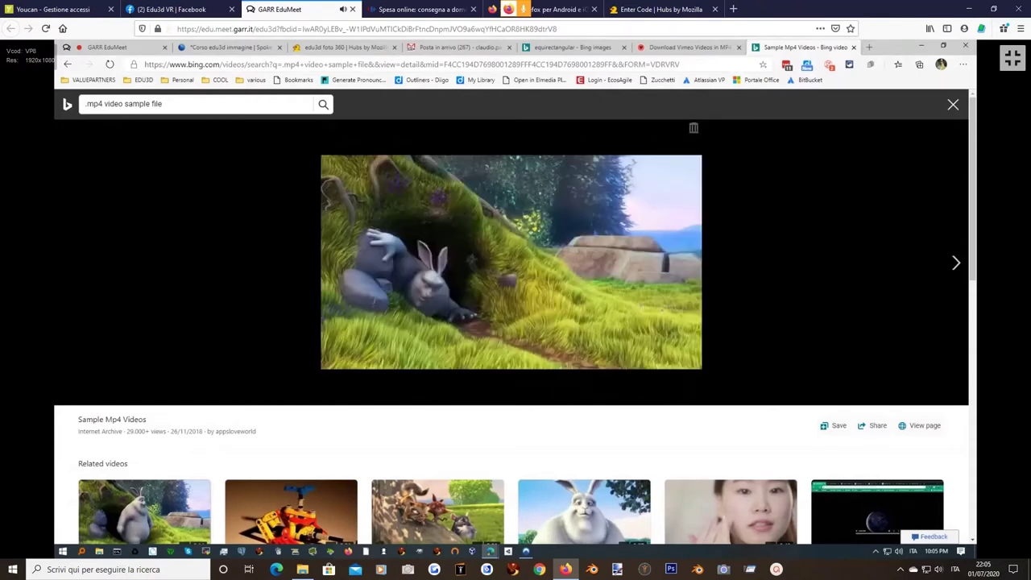
left_click(336, 394)
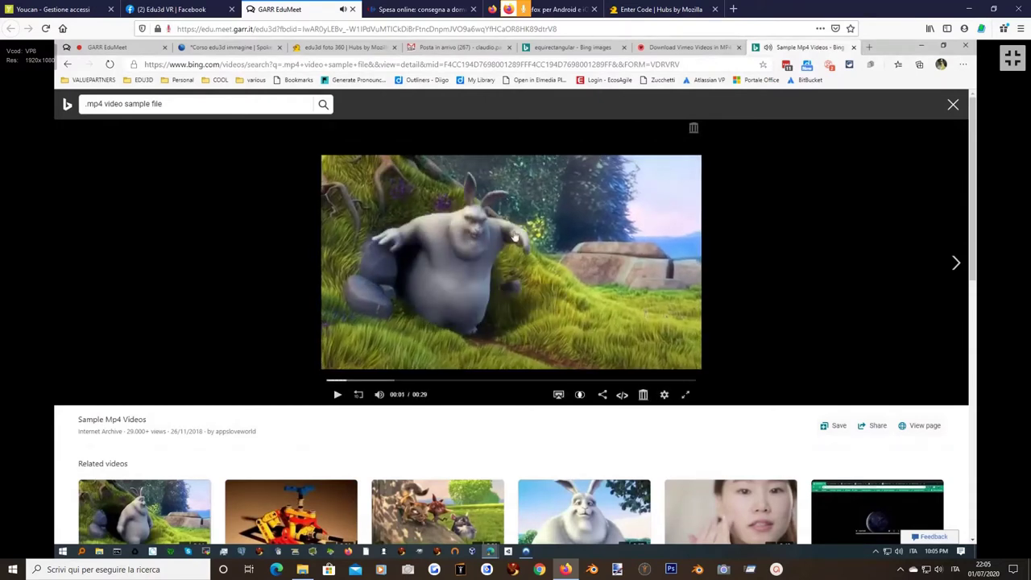
right_click(514, 236)
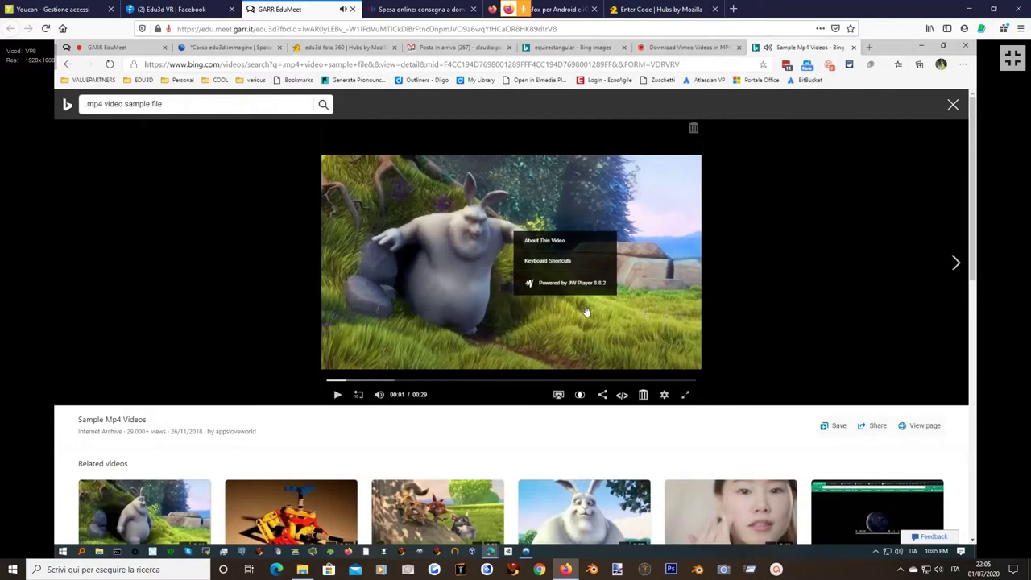
left_click(557, 396)
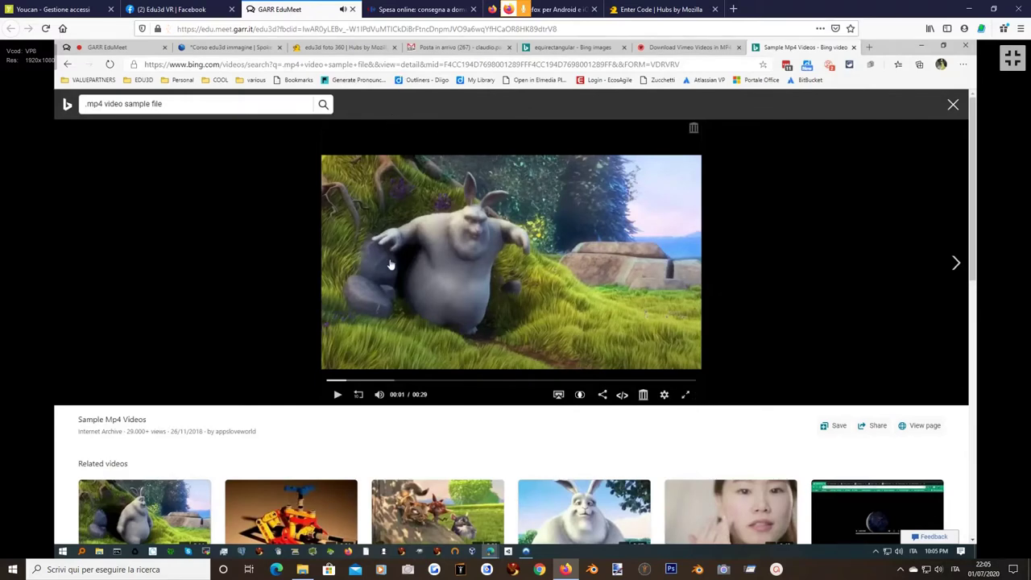
Preview the related sample video.mp4 clip, go back, and enter google.com in the address bar.
scroll(390, 265, "down", 3)
mouse_move(558, 363)
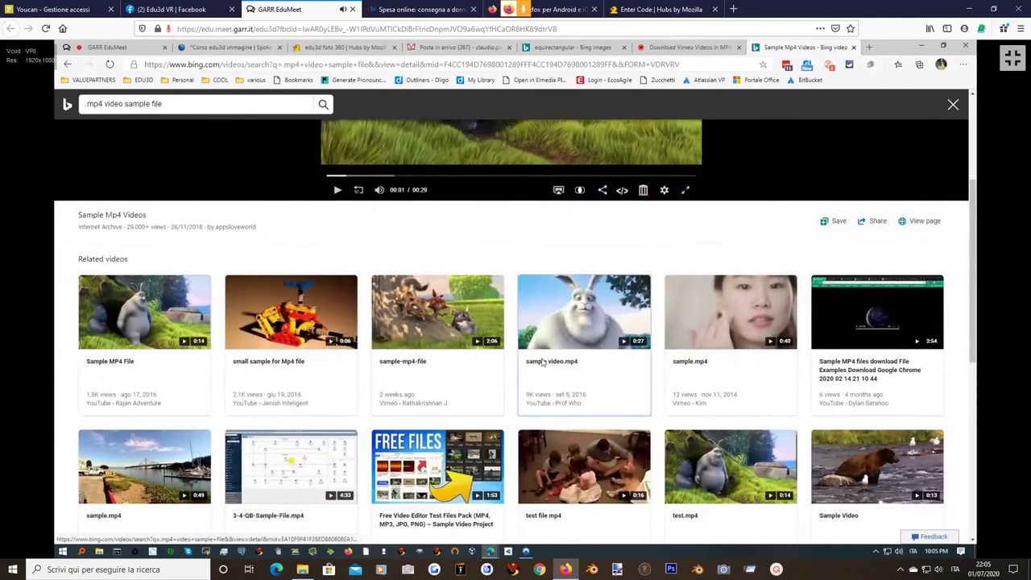
left_click(542, 362)
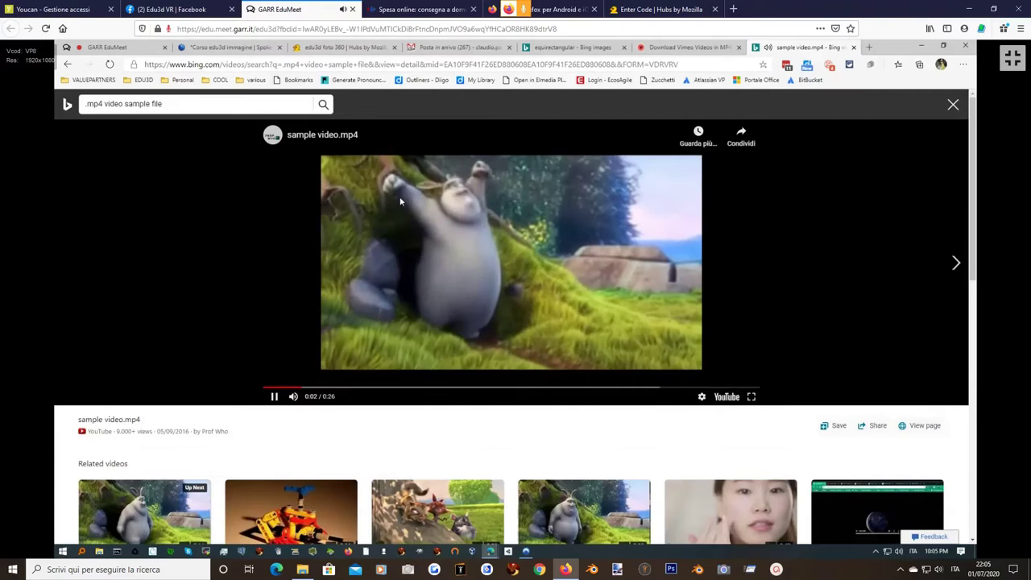
left_click(66, 64)
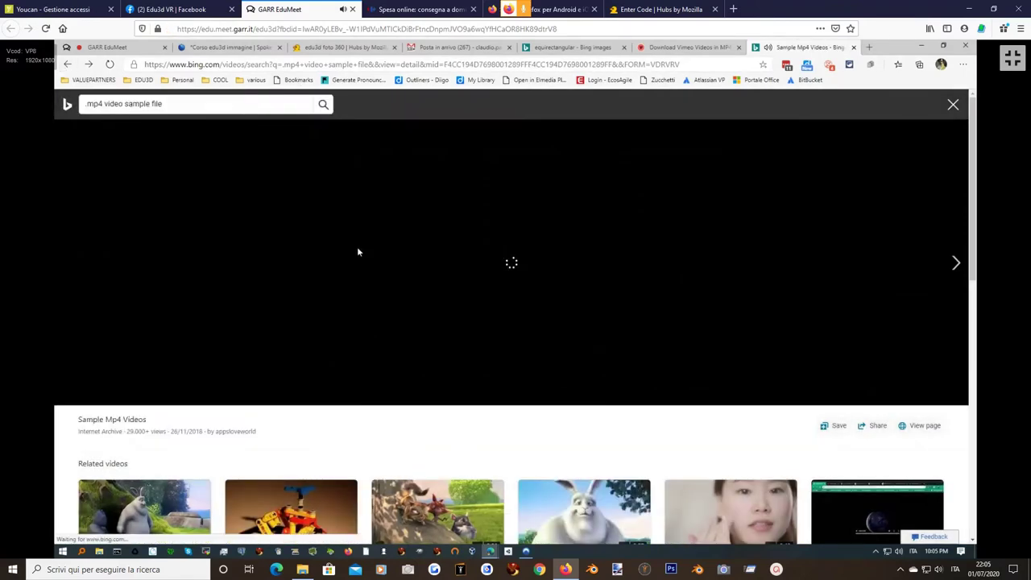
left_click(216, 64)
type("google.com")
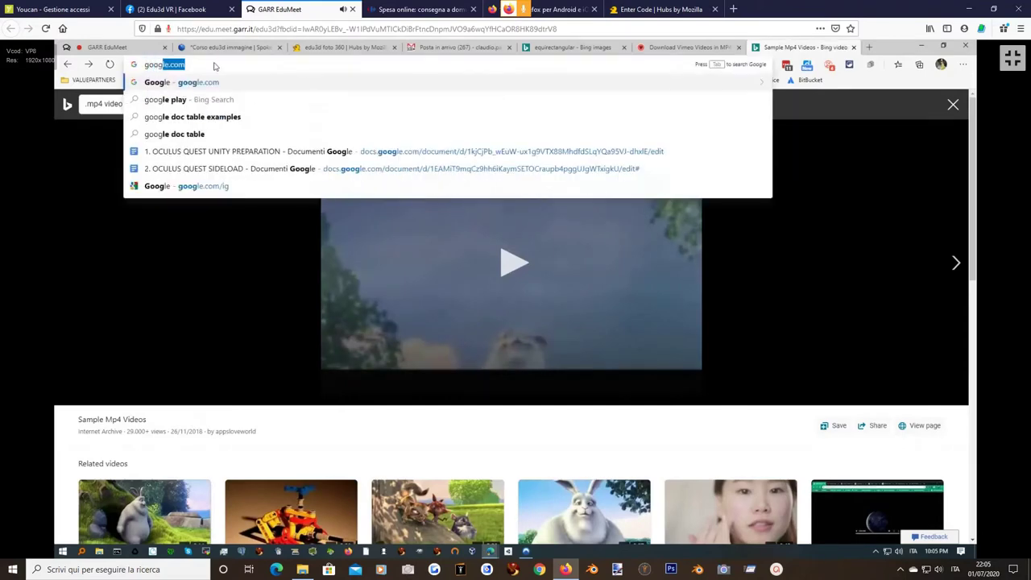
Search Google for 'mp4 video example download' and open Learning Container's sample video files page.
key("Return")
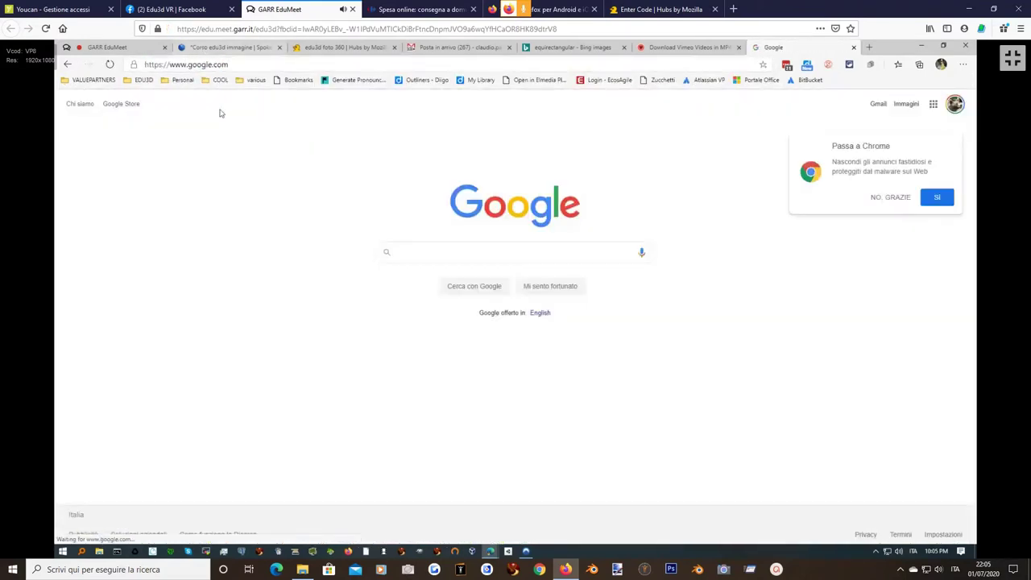
left_click(420, 252)
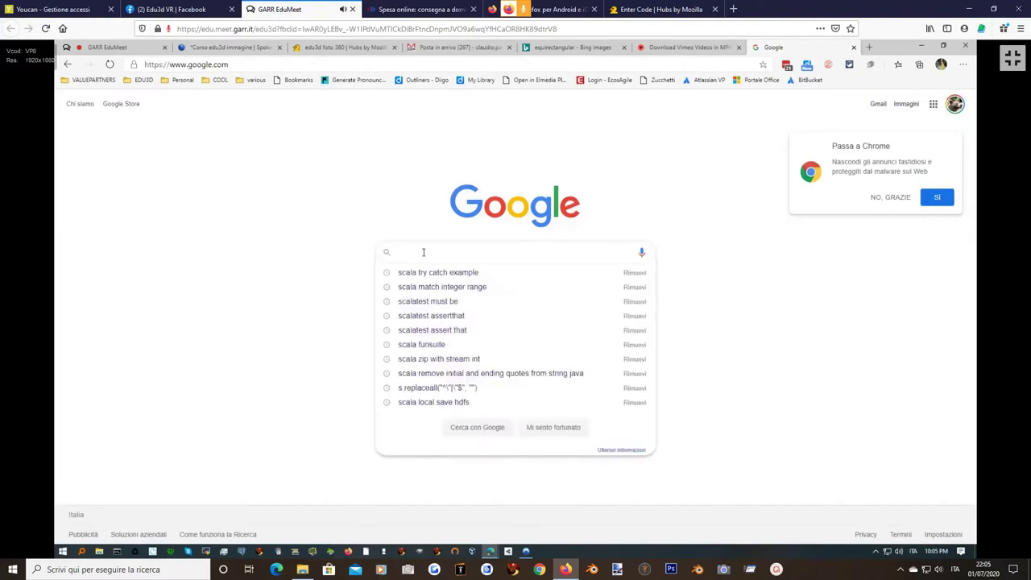
type("mp4 ")
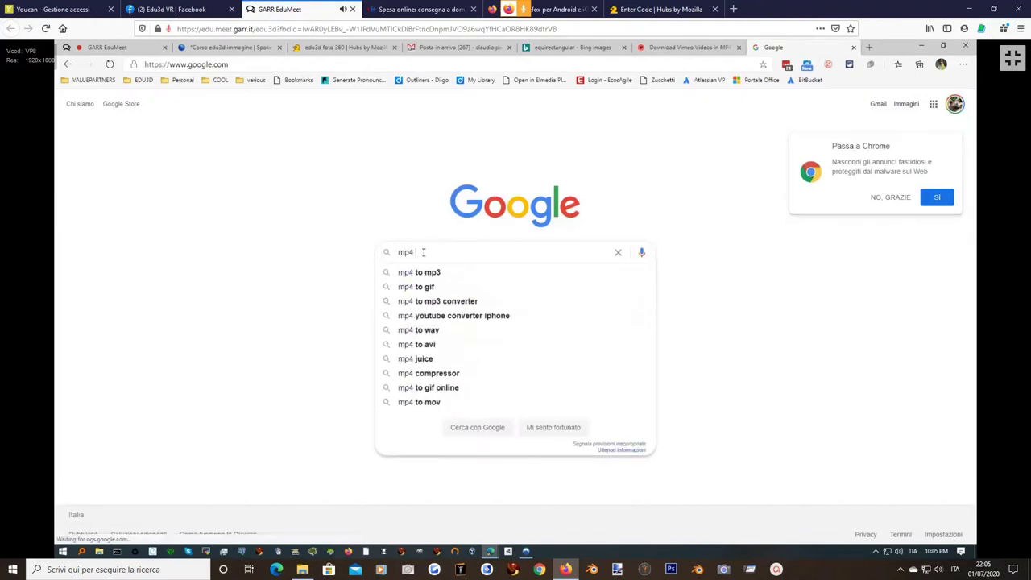
type("vide")
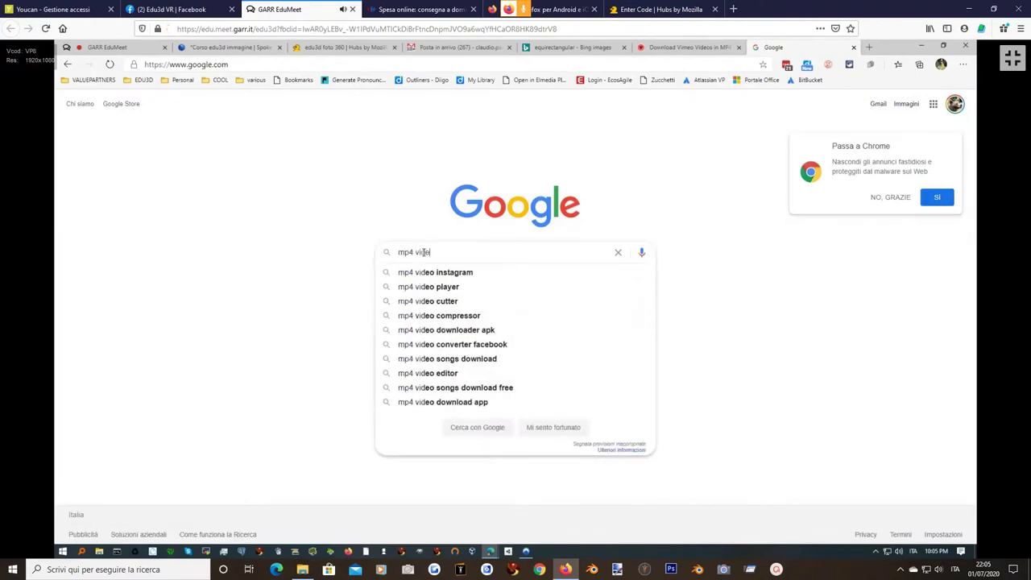
type("o example download")
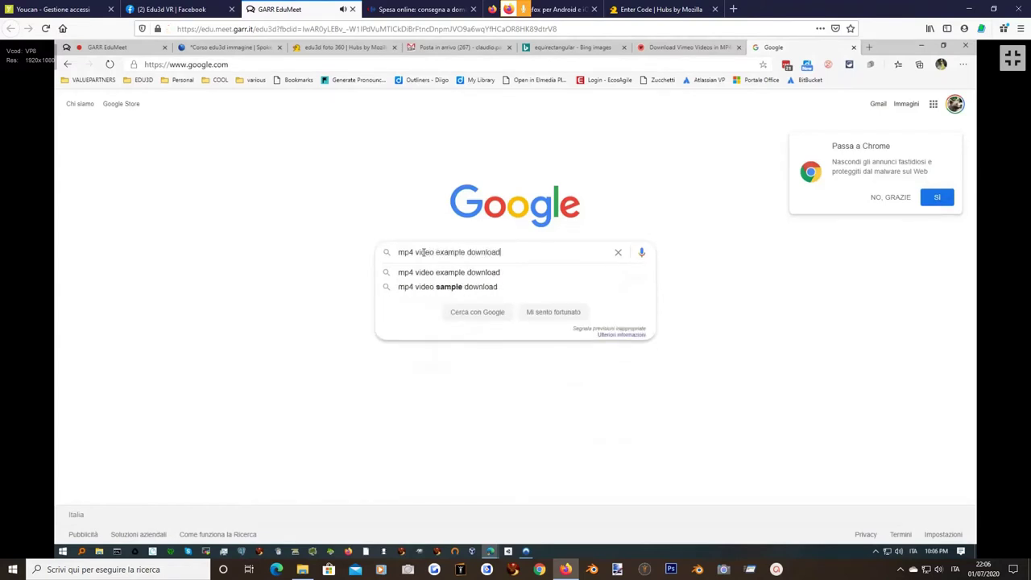
key("Return")
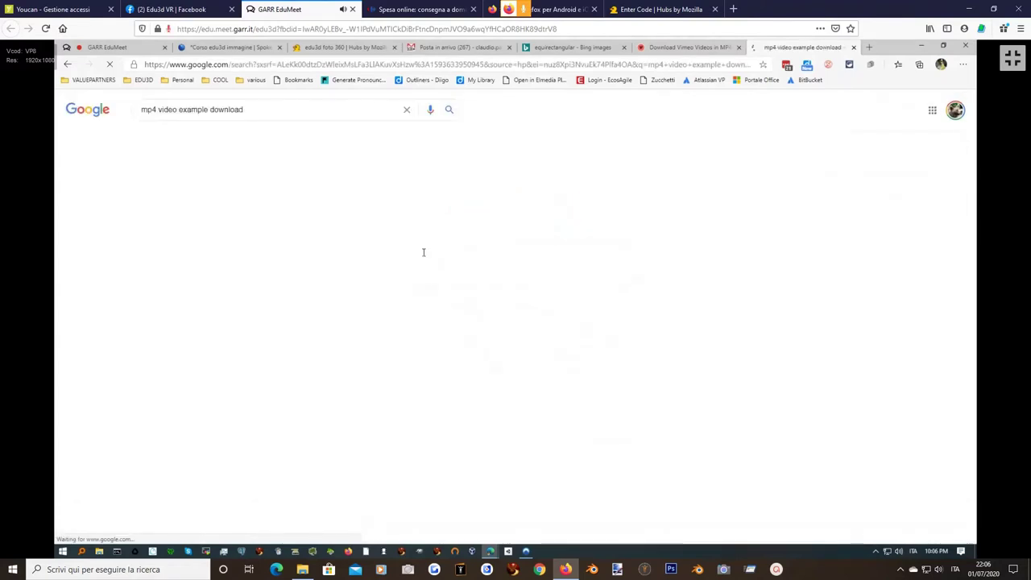
left_click(214, 190)
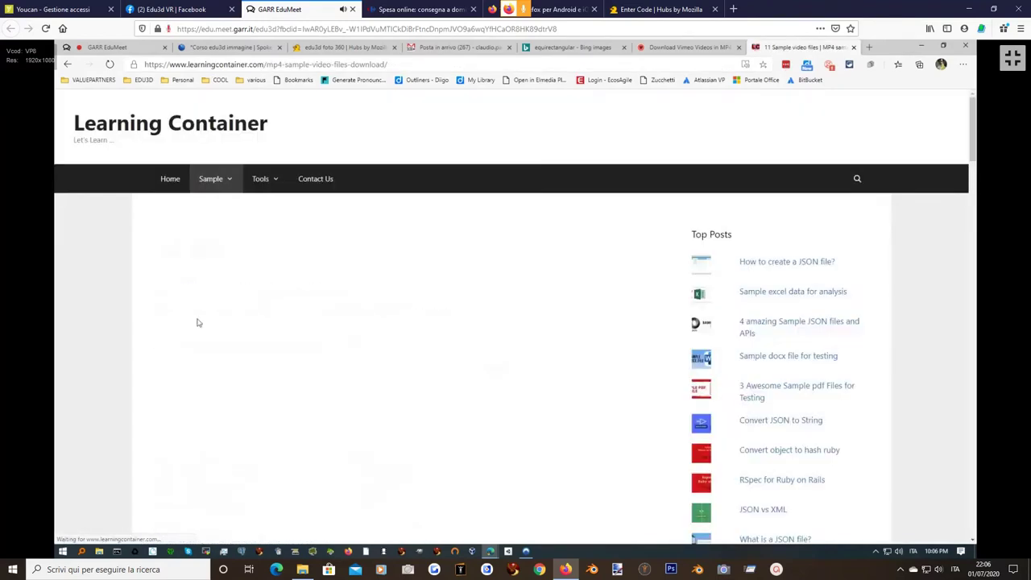
Download sample-mp4-file.mp4 from the Sample MP4 File entry, after abandoning a Save-as attempt.
scroll(157, 352, "down", 3)
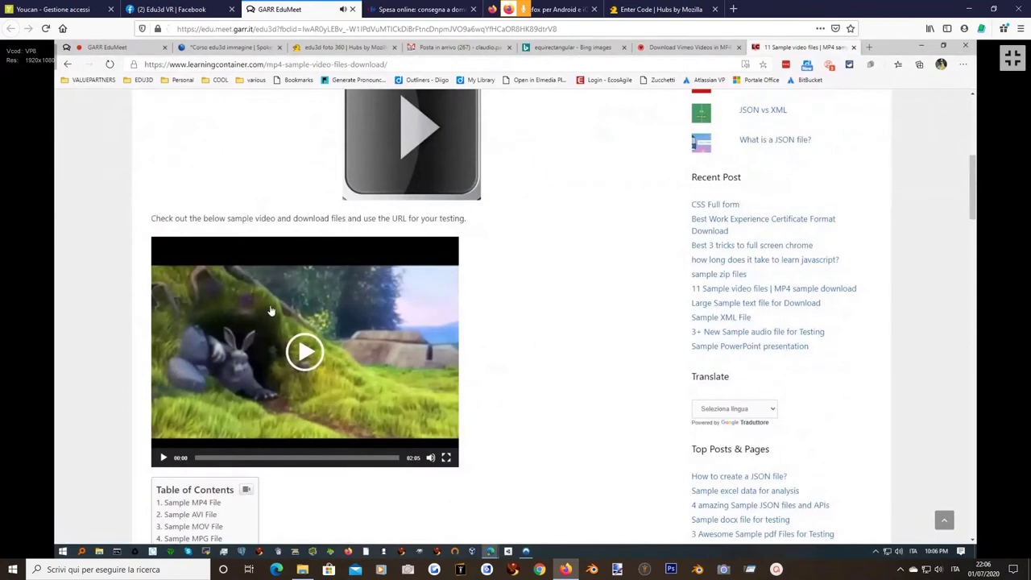
right_click(269, 312)
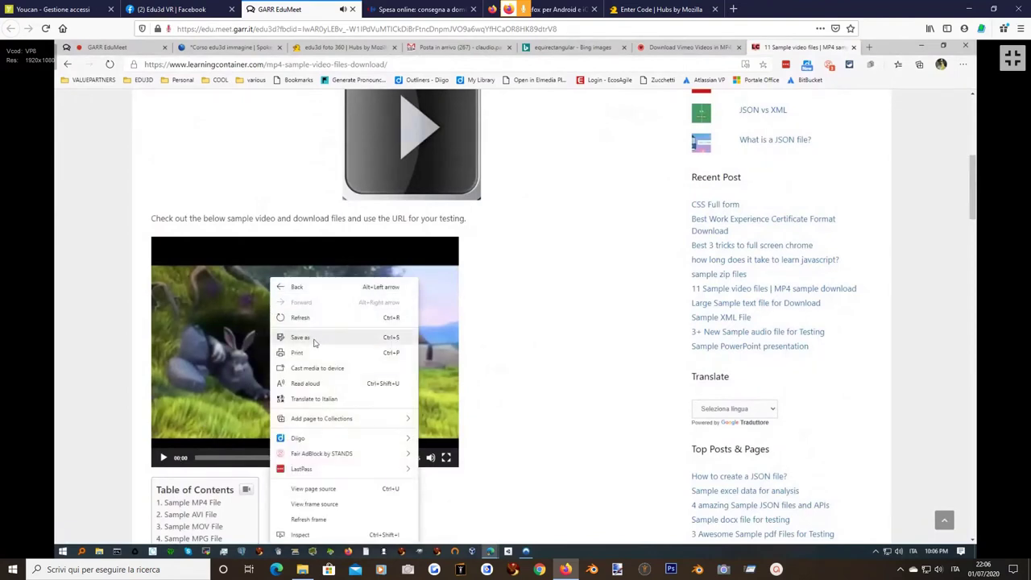
left_click(299, 337)
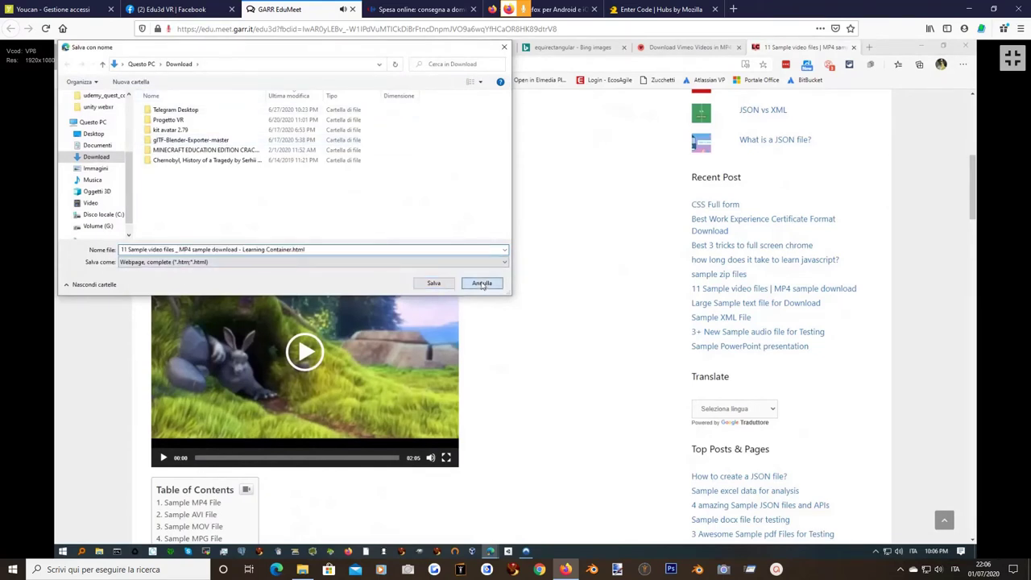
left_click(481, 283)
right_click(323, 314)
left_click(94, 364)
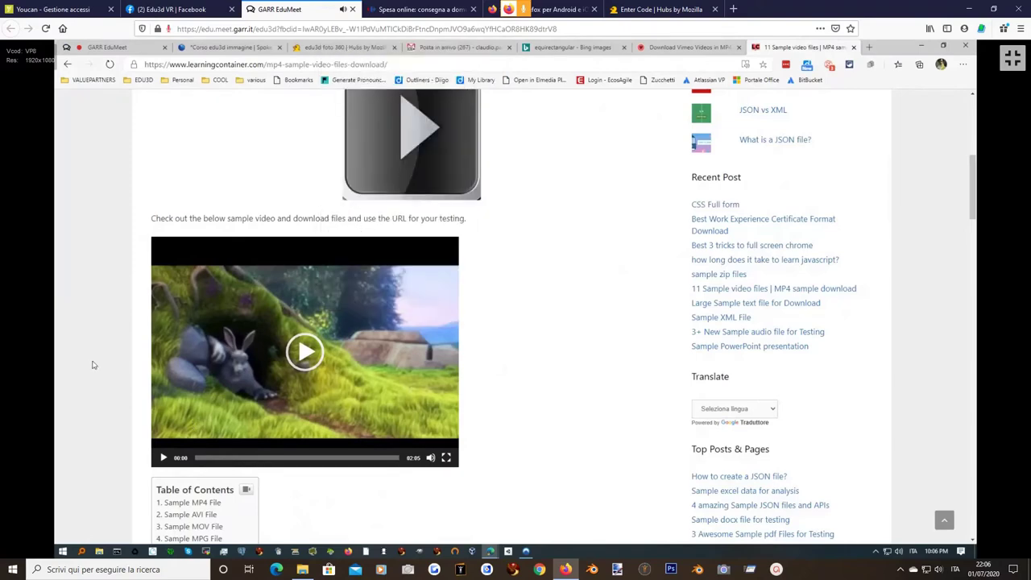
scroll(278, 381, "down", 3)
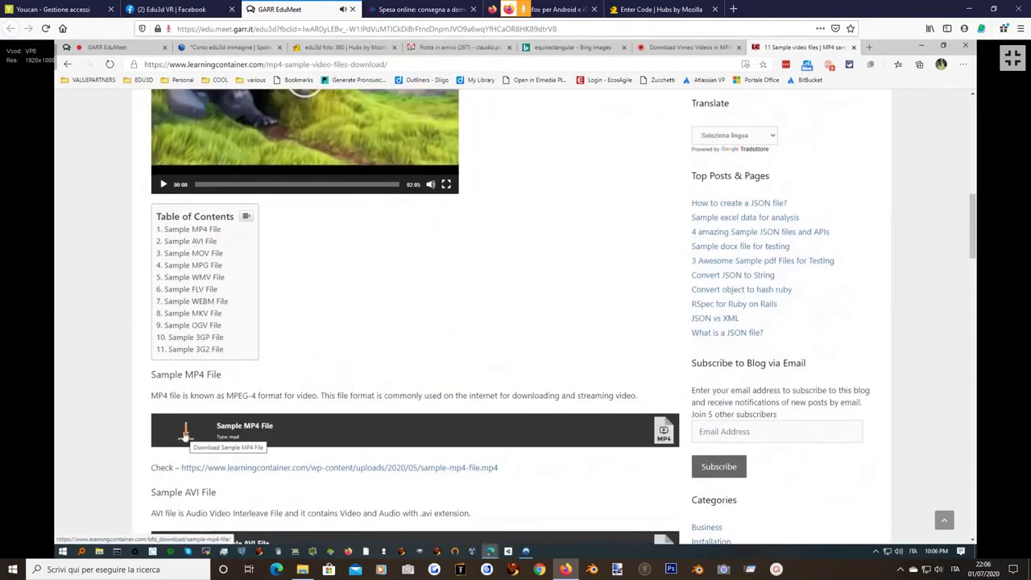
left_click(185, 433)
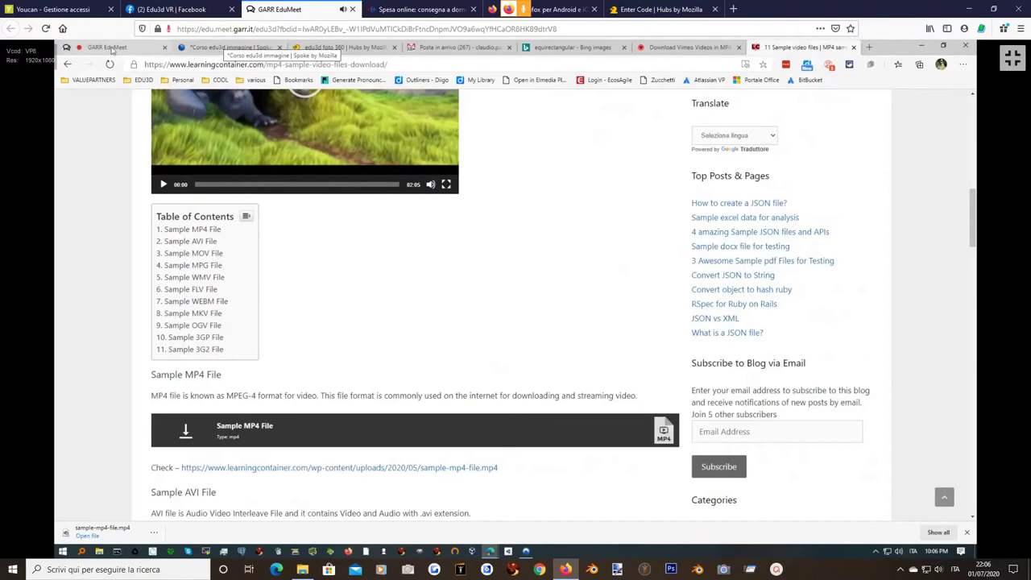
Upload sample-mp4-file.mp4 into Spoke's My Assets Videos, retrying once and dismissing the error message.
left_click(250, 48)
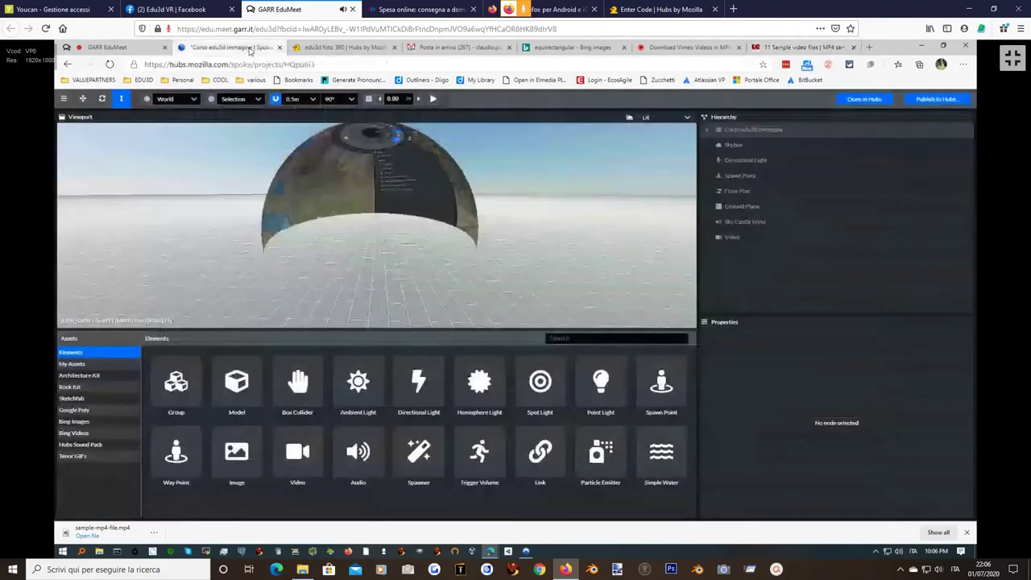
left_click(71, 364)
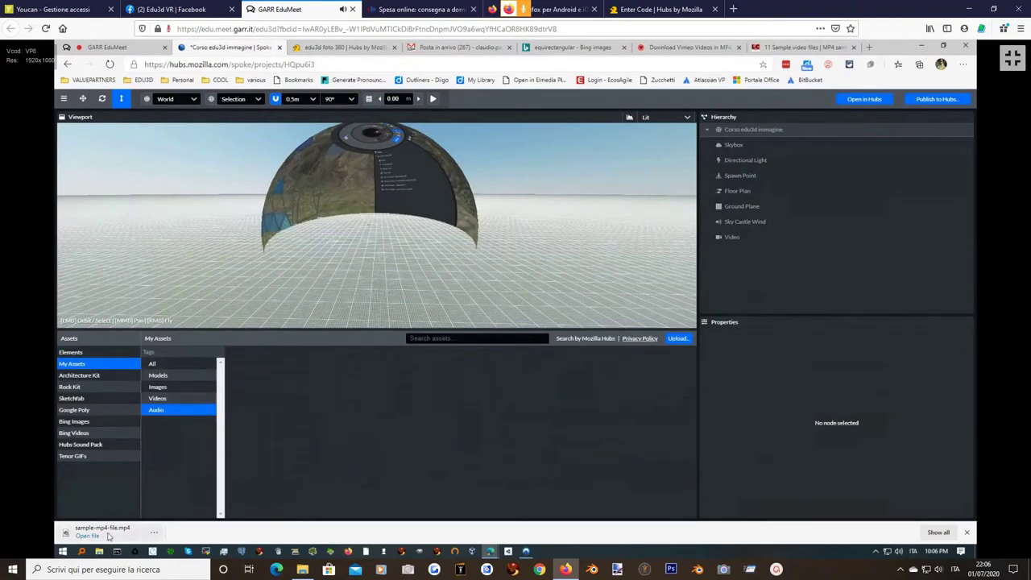
left_click_drag(95, 535, 339, 404)
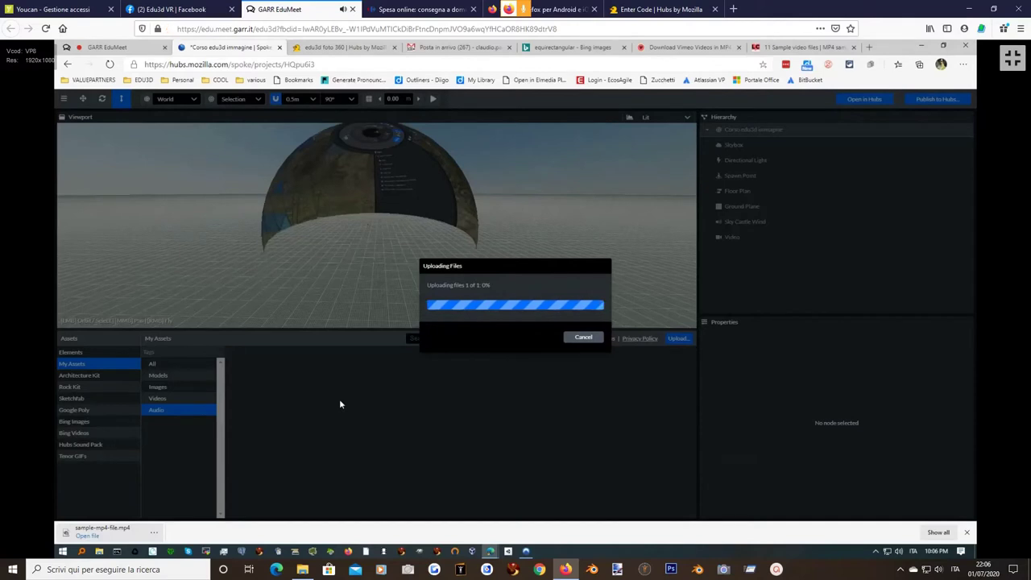
left_click(581, 339)
left_click(157, 398)
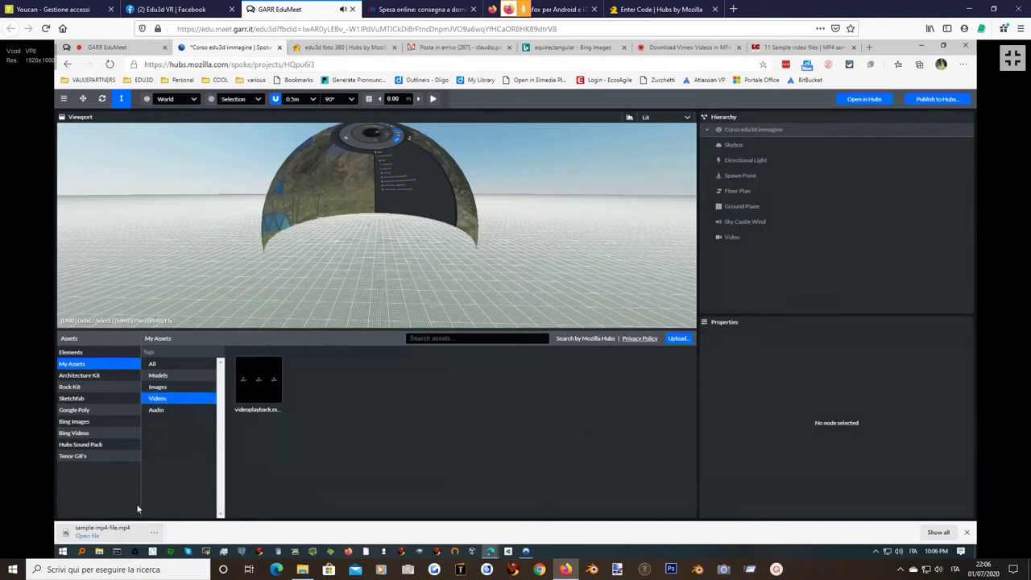
left_click_drag(97, 530, 372, 418)
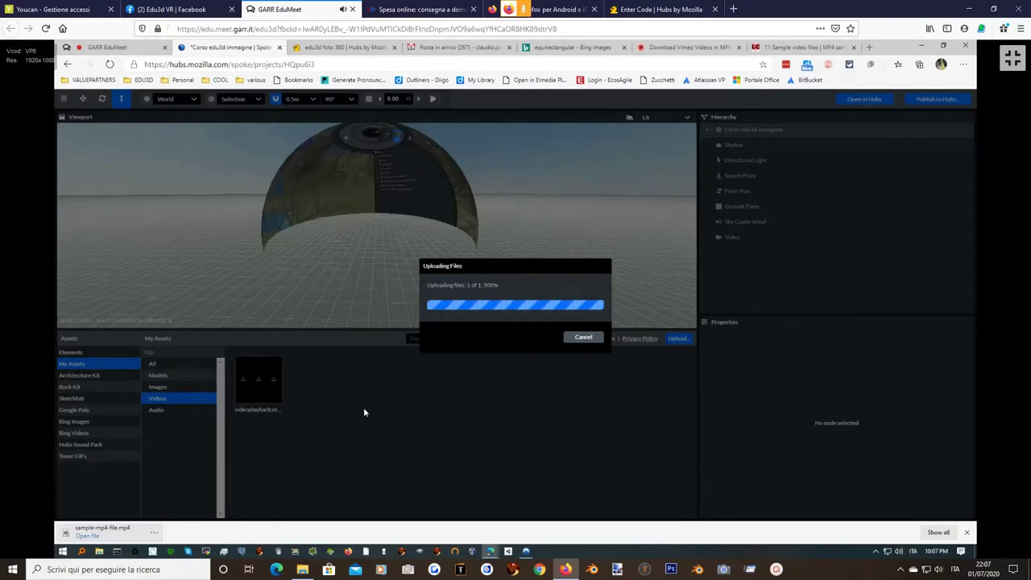
mouse_move(257, 411)
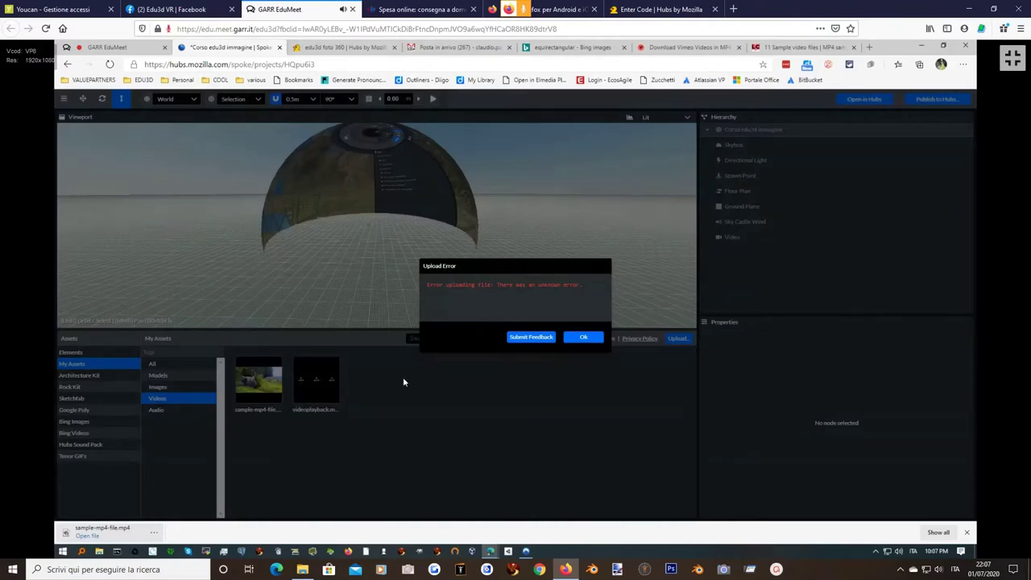
left_click(586, 338)
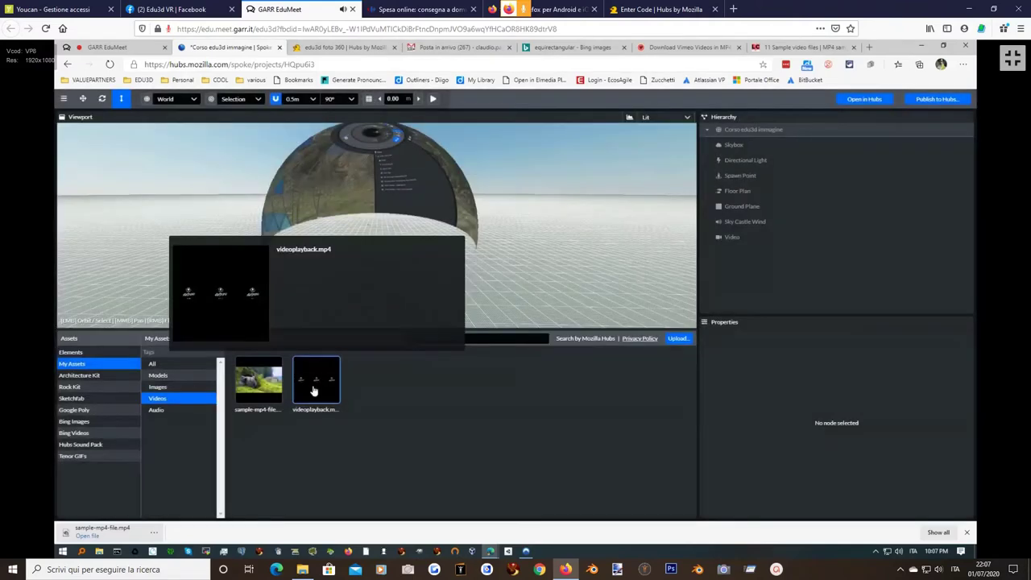
Place sample-mp4-file.mp4 in the scene as a video element, then delete that node.
left_click(256, 382)
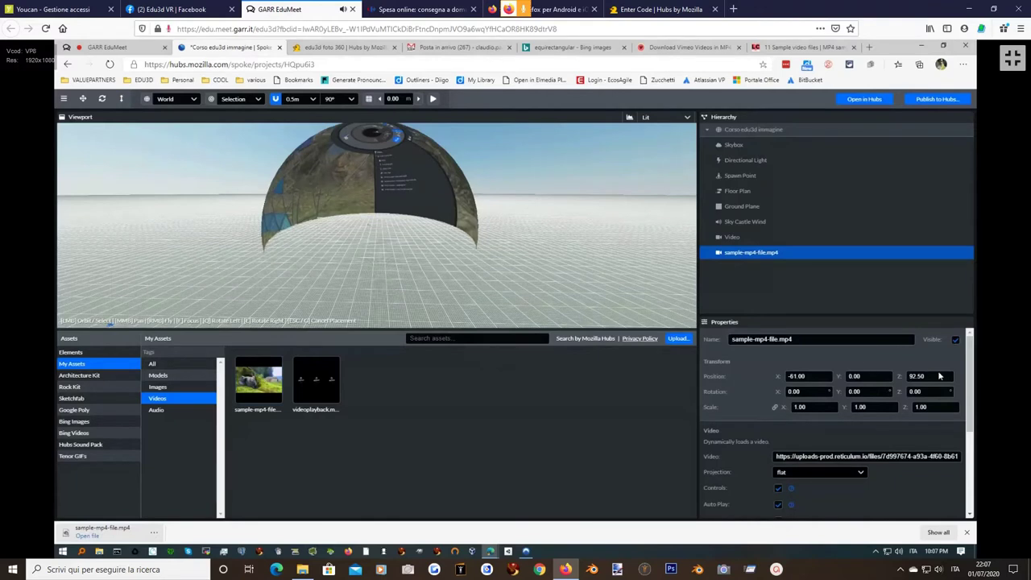
left_click_drag(971, 372, 963, 451)
mouse_move(268, 385)
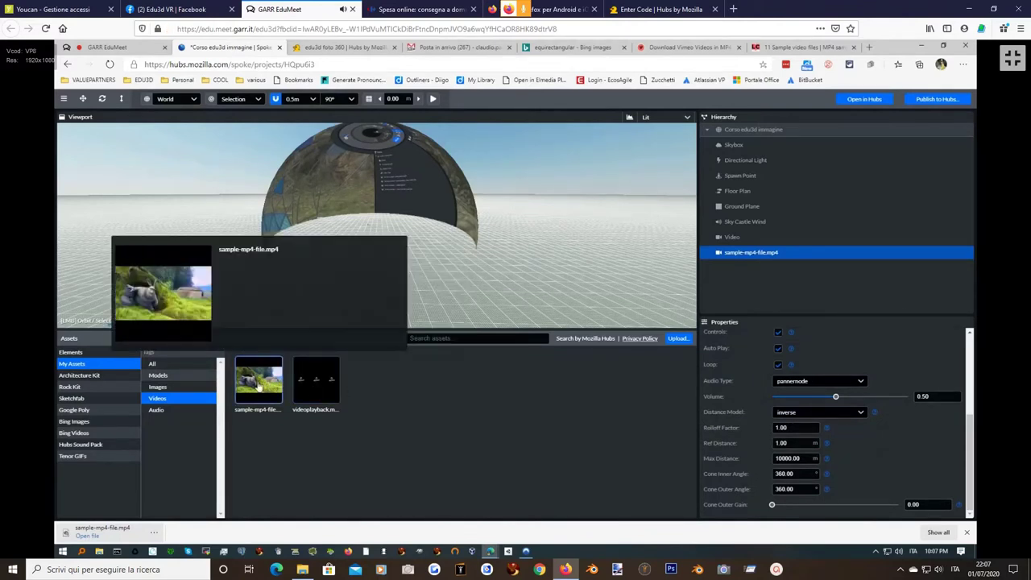
left_click(266, 381)
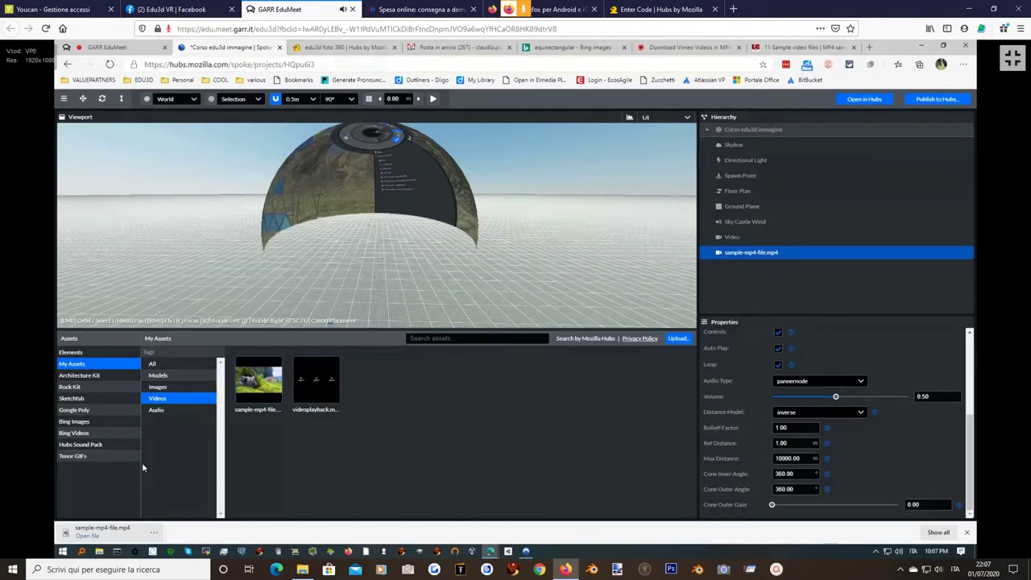
mouse_move(266, 373)
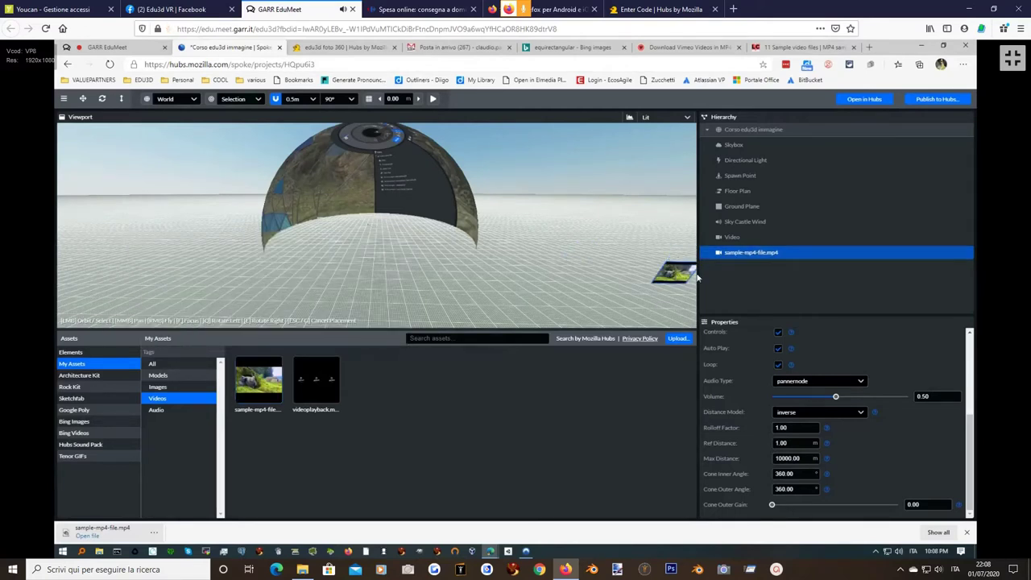
key("Delete")
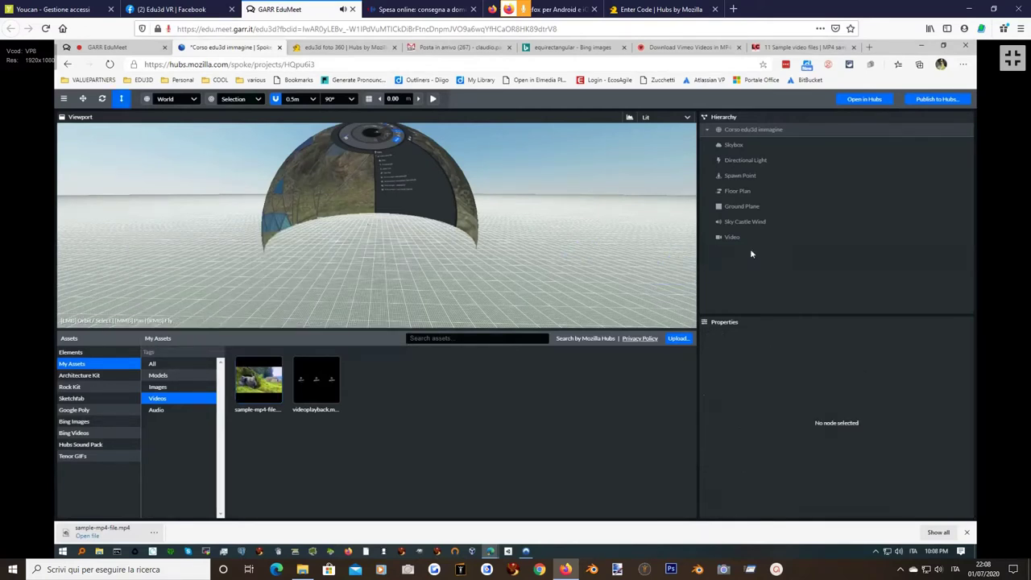
Replace the Video node's URL with the copied sample-mp4-file asset address.
right_click(261, 385)
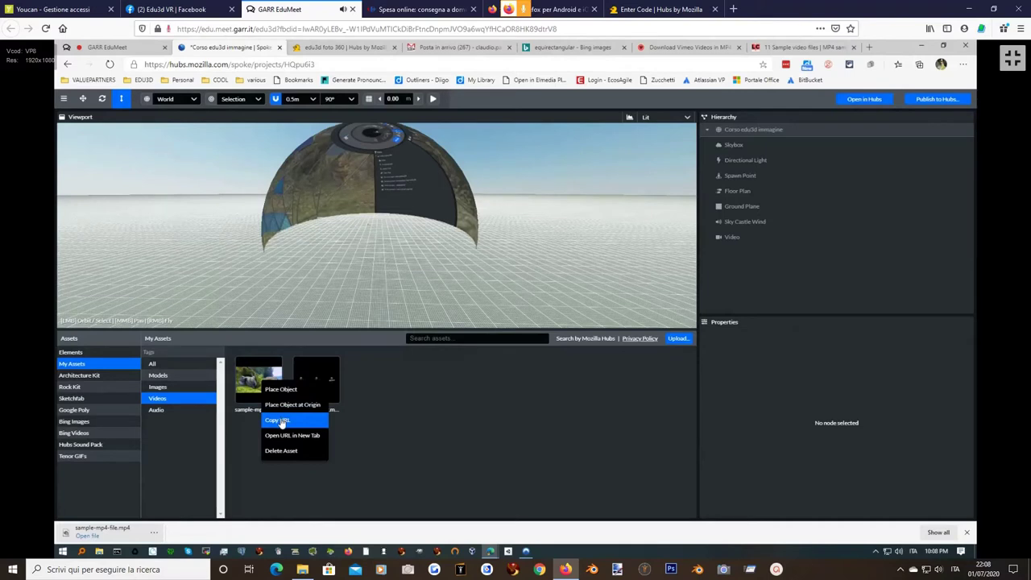
left_click(277, 421)
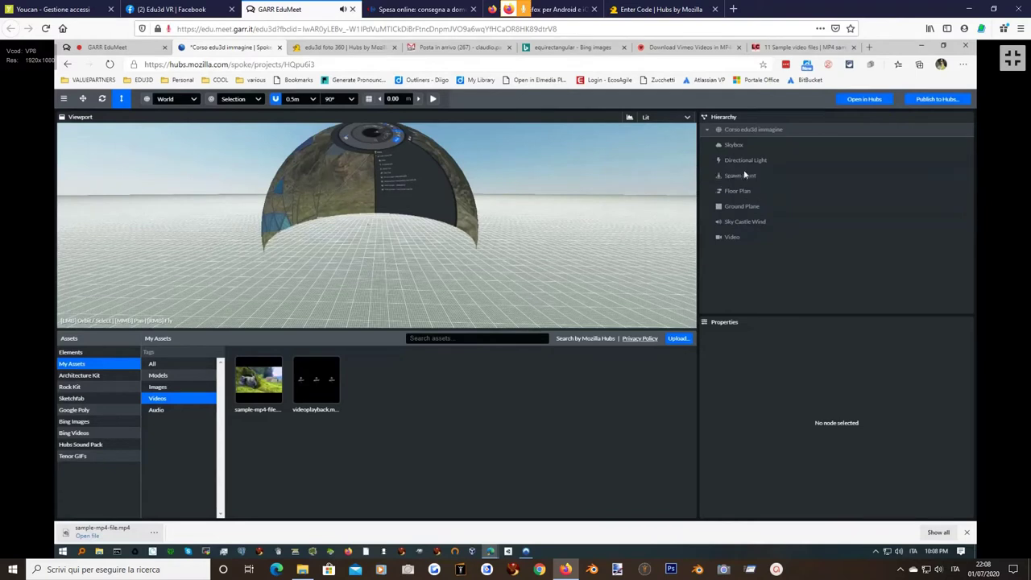
left_click(749, 236)
left_click(802, 456)
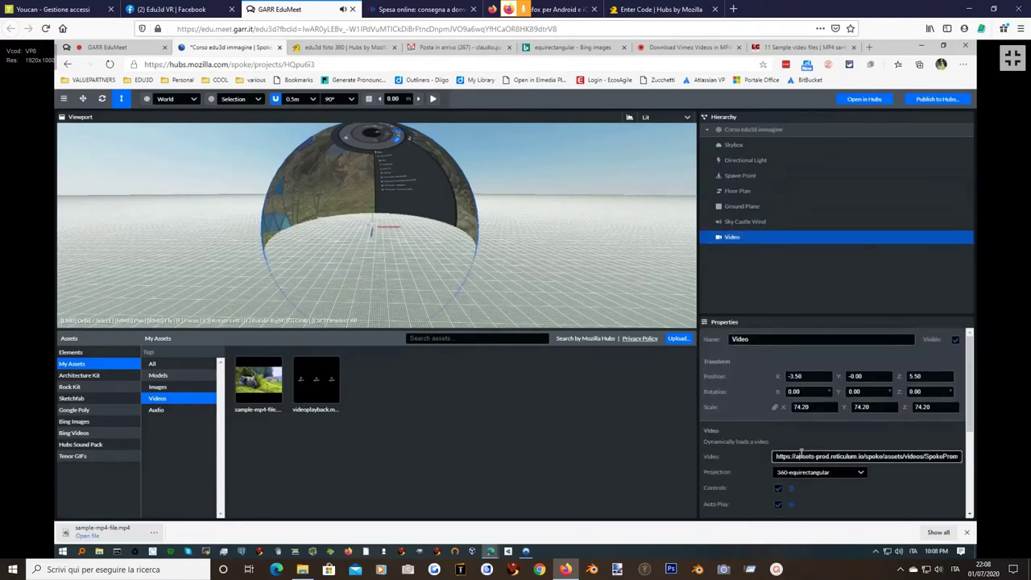
key("ctrl+a")
key("ctrl+v")
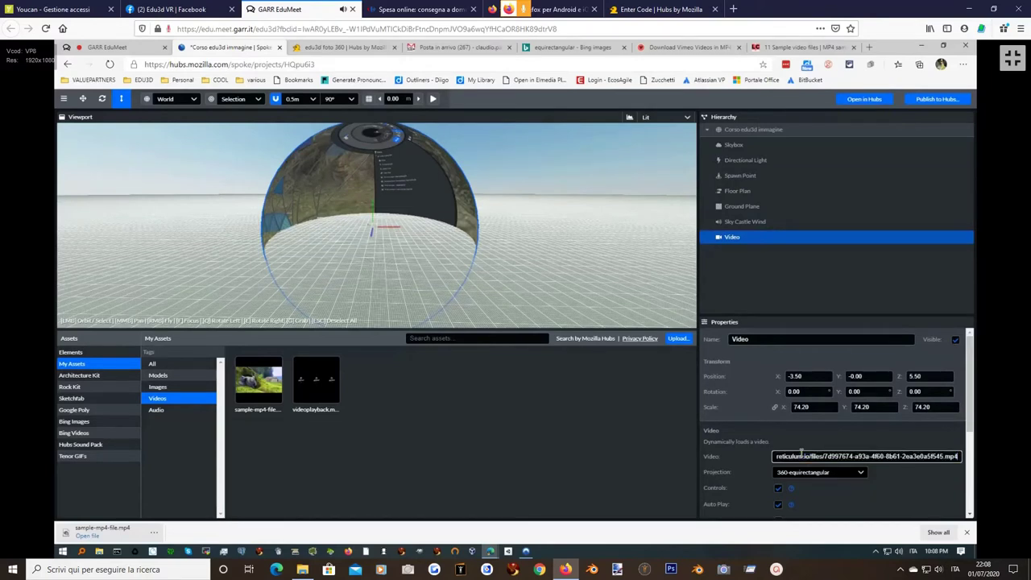
key("Return")
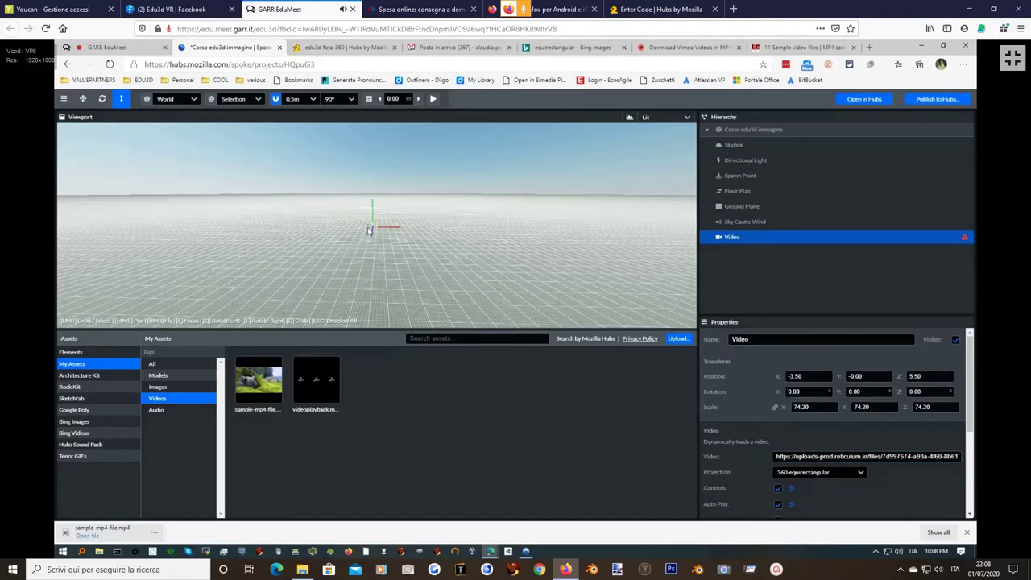
Add the sample-mp4-file video to the scene, then undo the addition.
left_click_drag(369, 232, 283, 218)
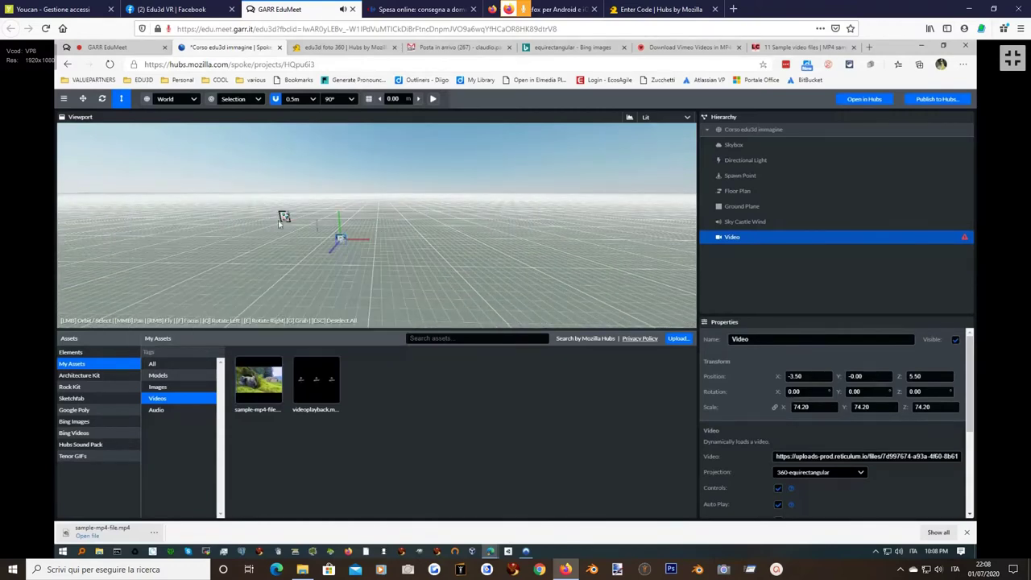
mouse_move(256, 376)
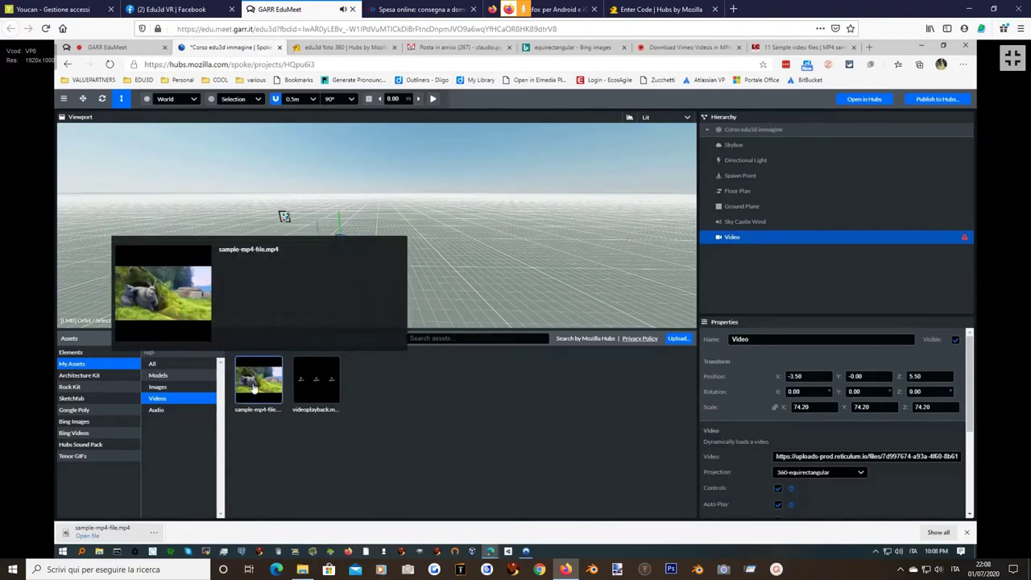
left_click(247, 392)
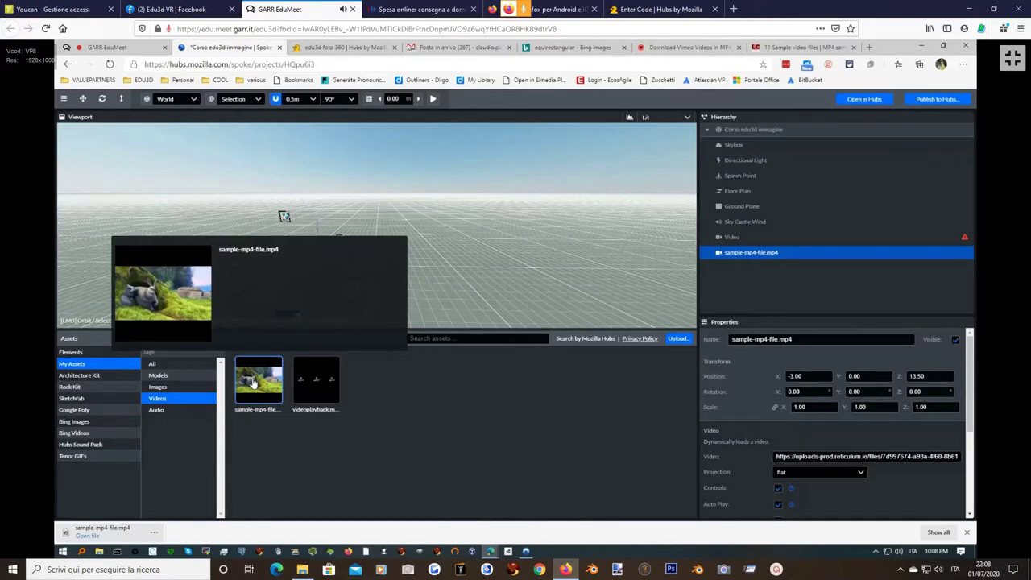
key("ctrl+z")
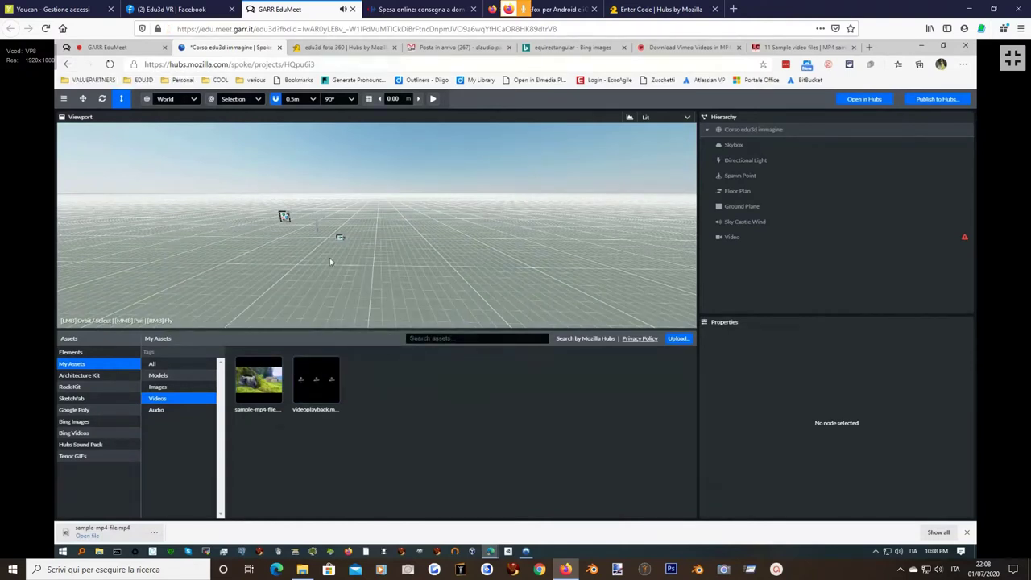
Copy the participant's Google Drive share link from the EduMeet chat, then return to Spoke.
left_click(334, 62)
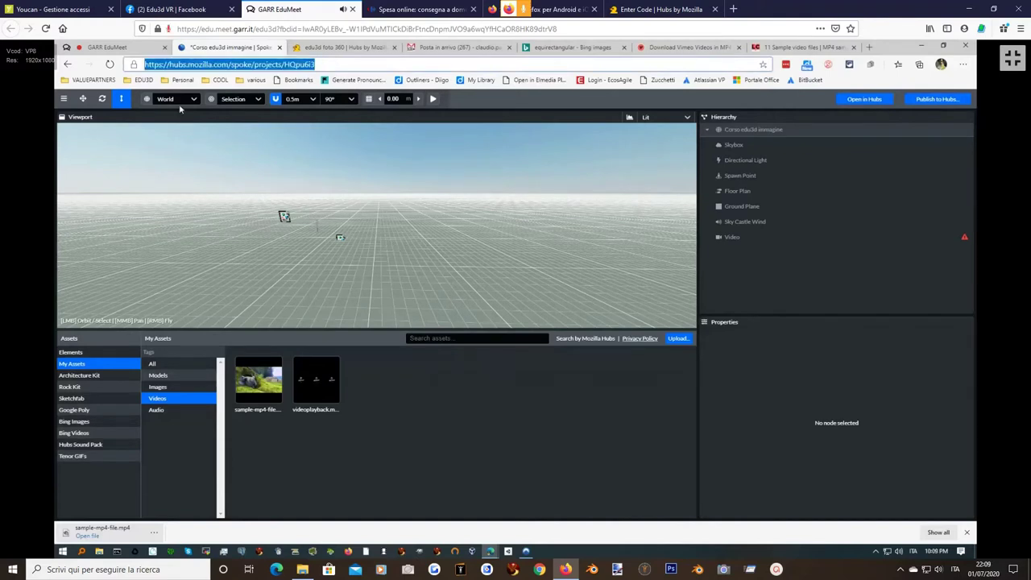
left_click(122, 49)
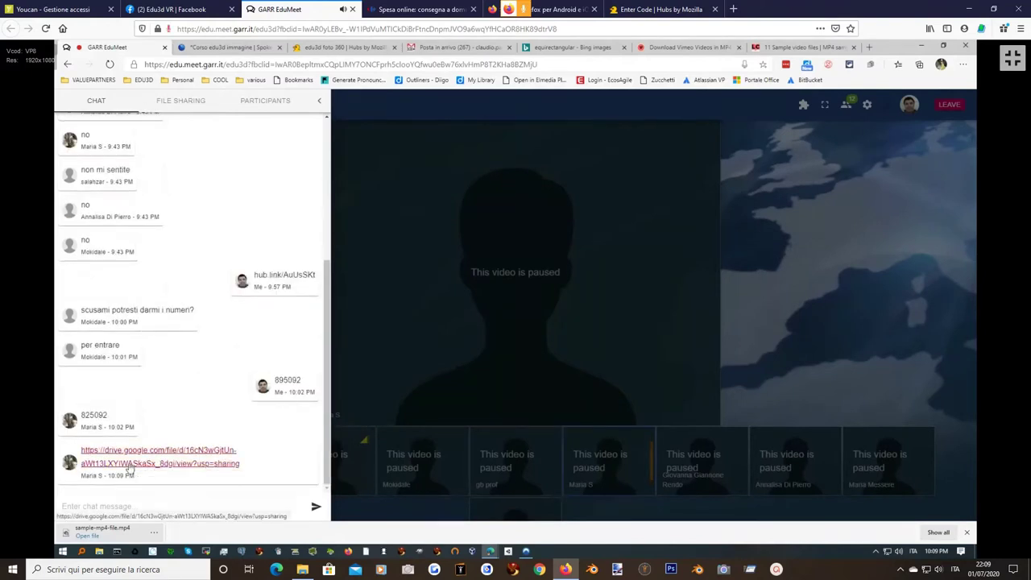
right_click(129, 464)
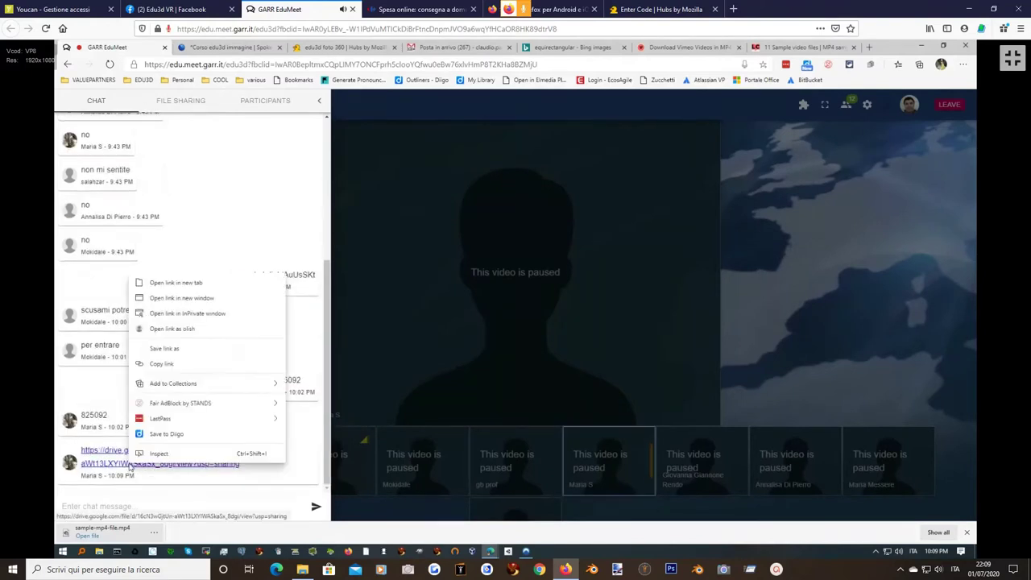
left_click(166, 363)
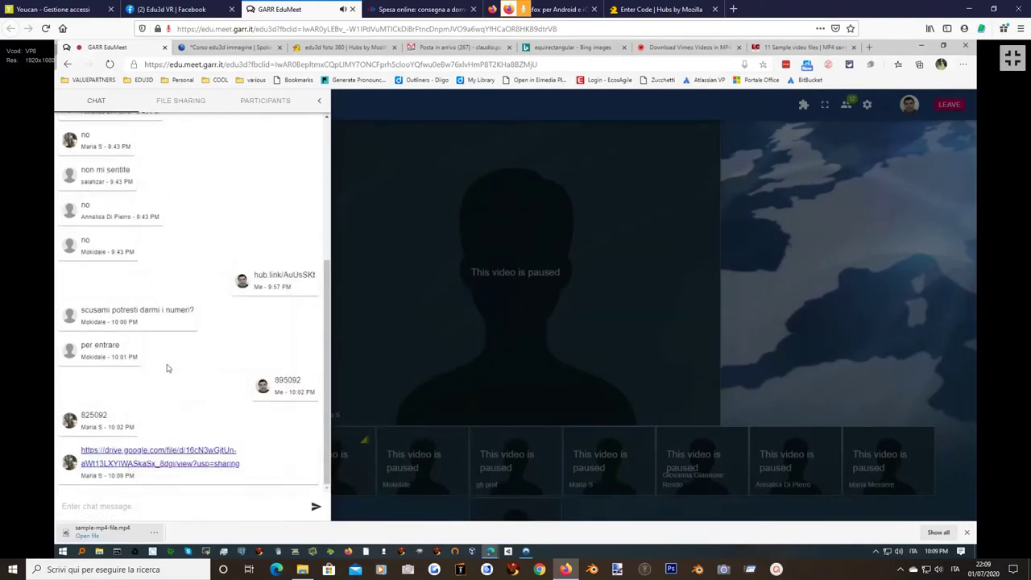
left_click(244, 49)
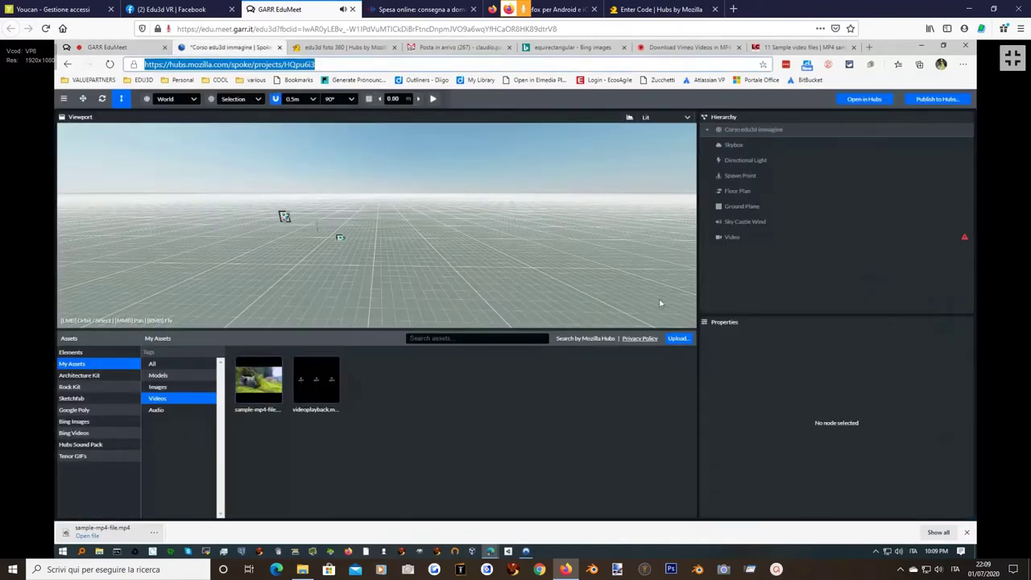
Set the Video node's URL to the Google Drive link, then open a new browser tab.
left_click(742, 238)
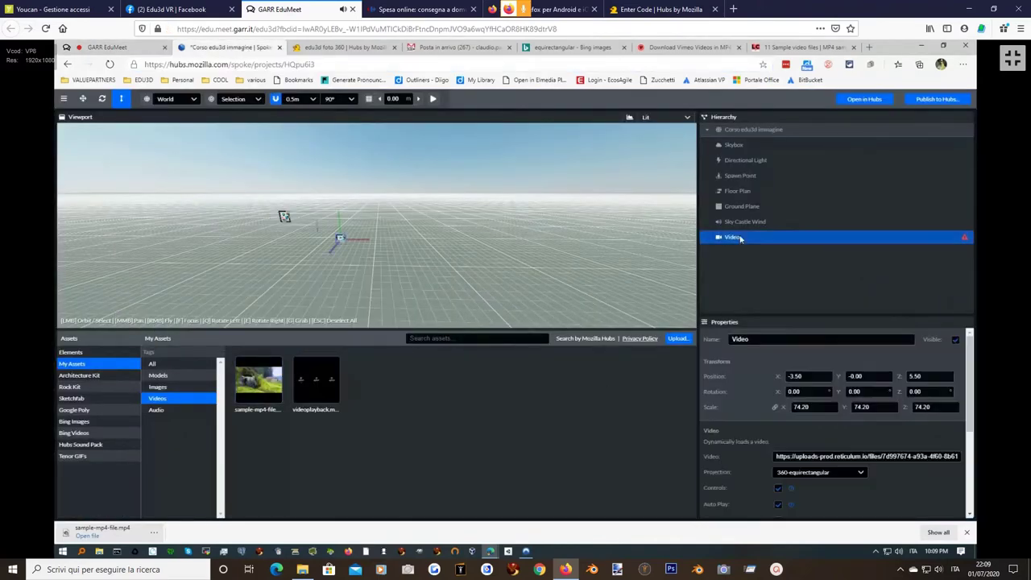
left_click(795, 455)
key("ctrl+a")
key("ctrl+v")
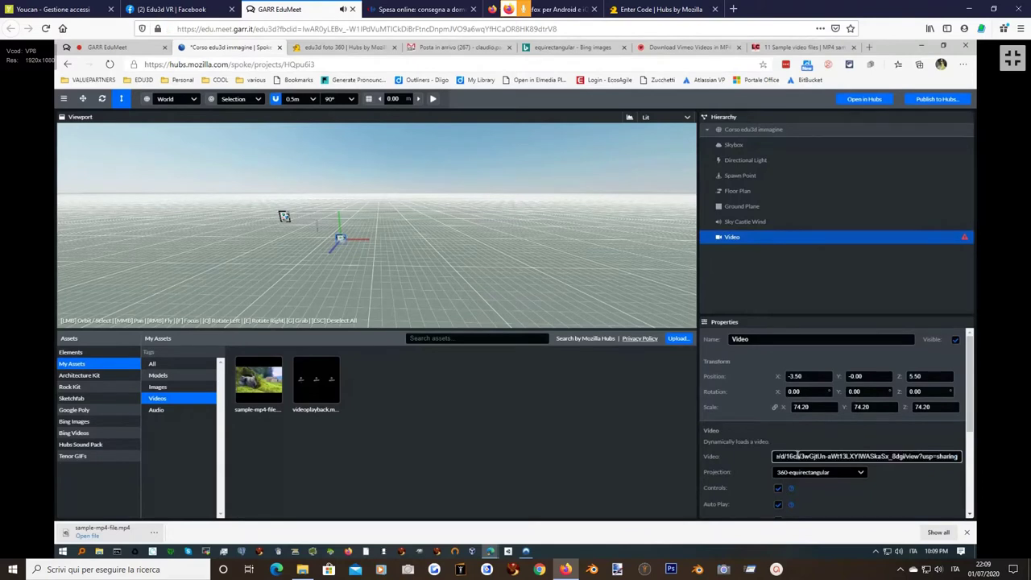
key("Return")
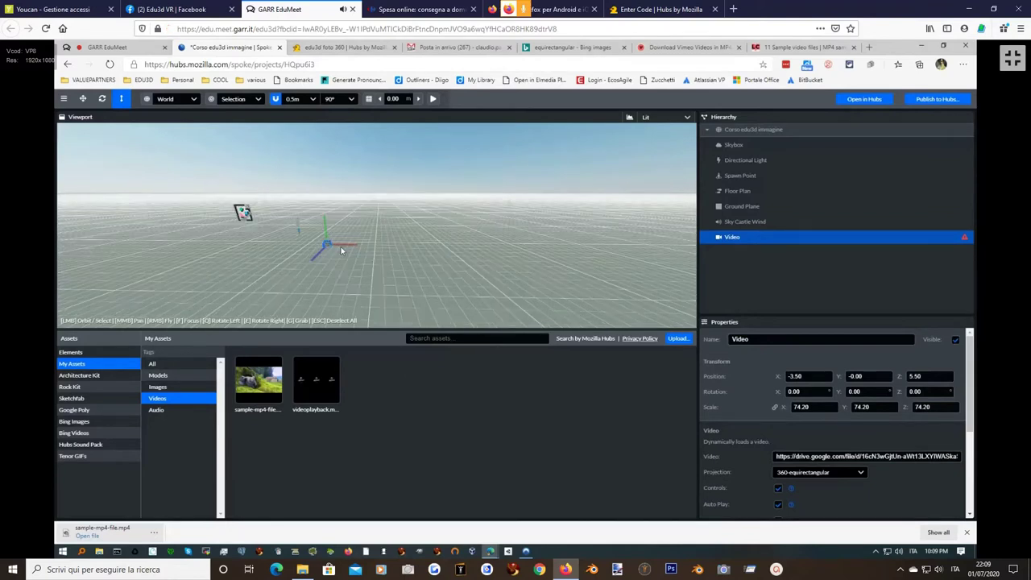
left_click_drag(340, 247, 269, 275)
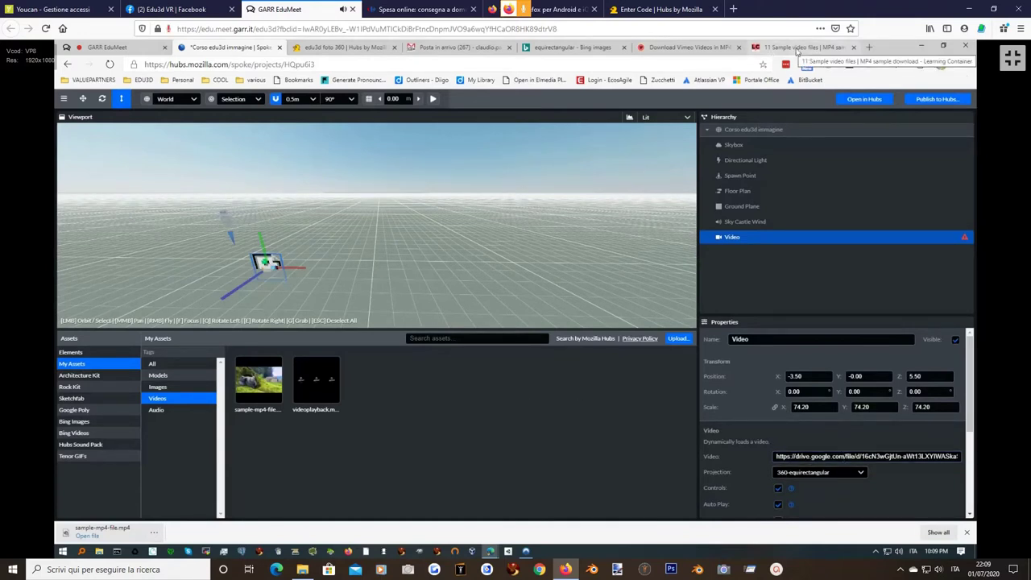
left_click(868, 47)
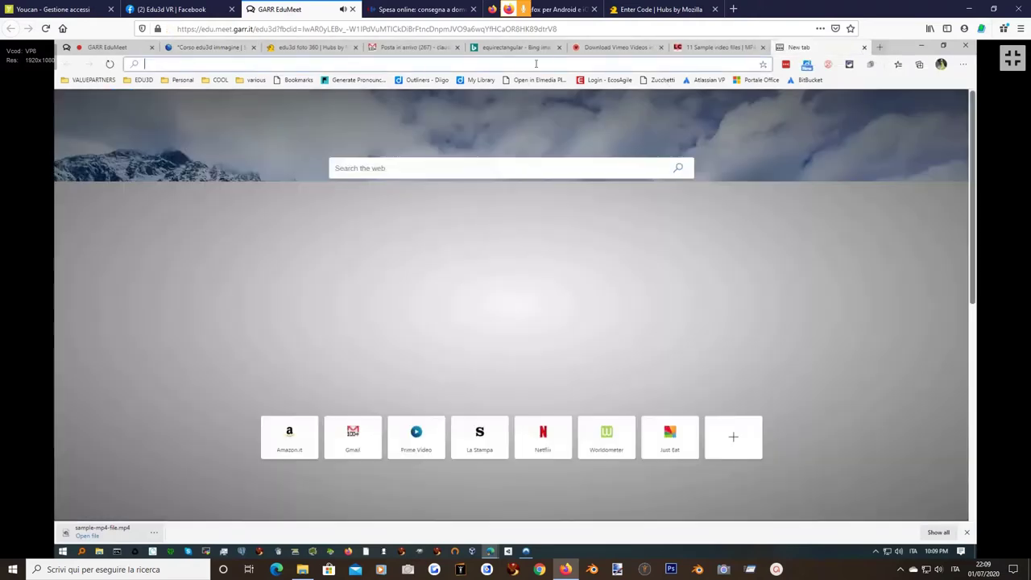
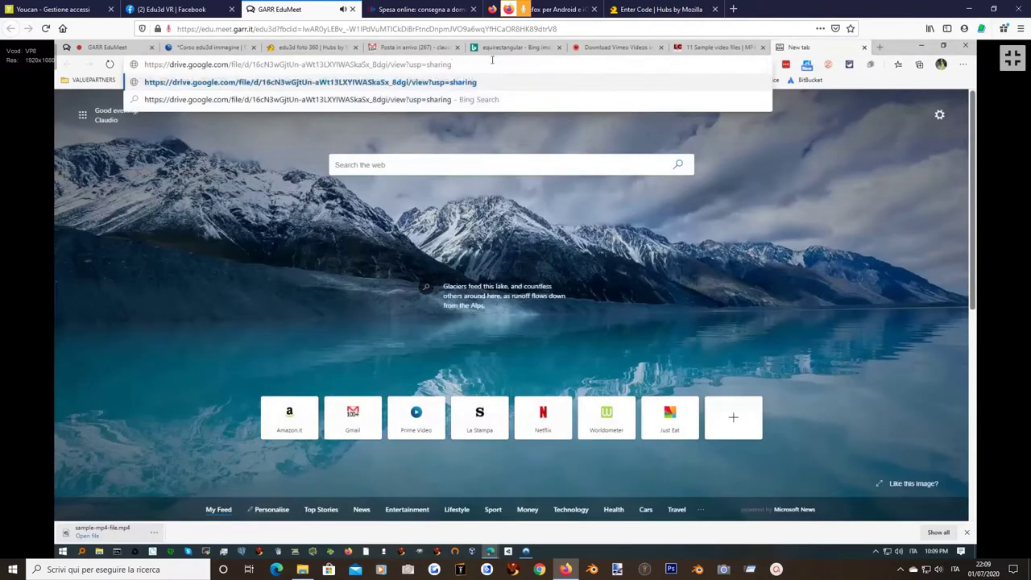
Open the Drive share link and download Video code week.mp4, then return to Spoke.
key("Return")
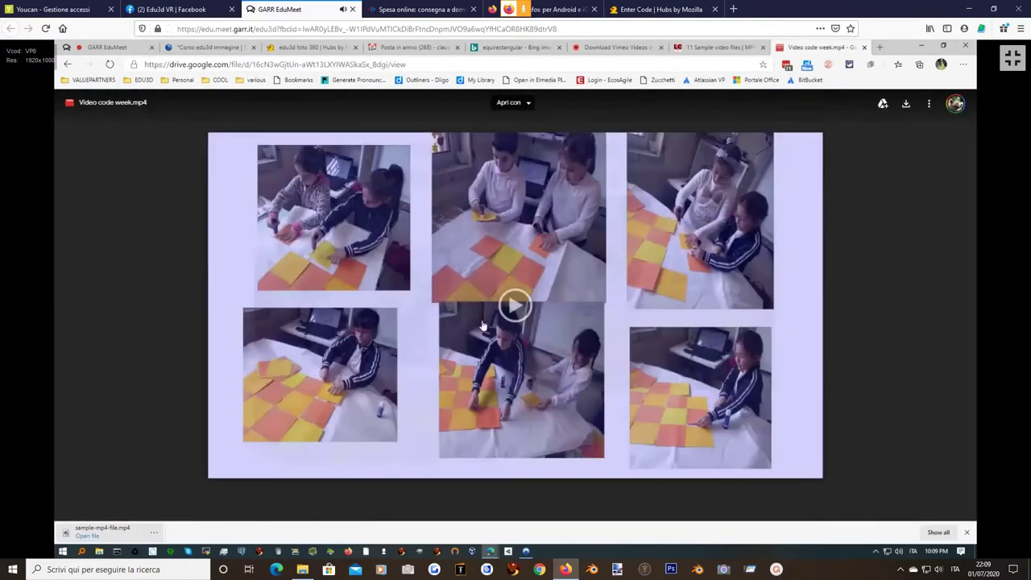
left_click(515, 305)
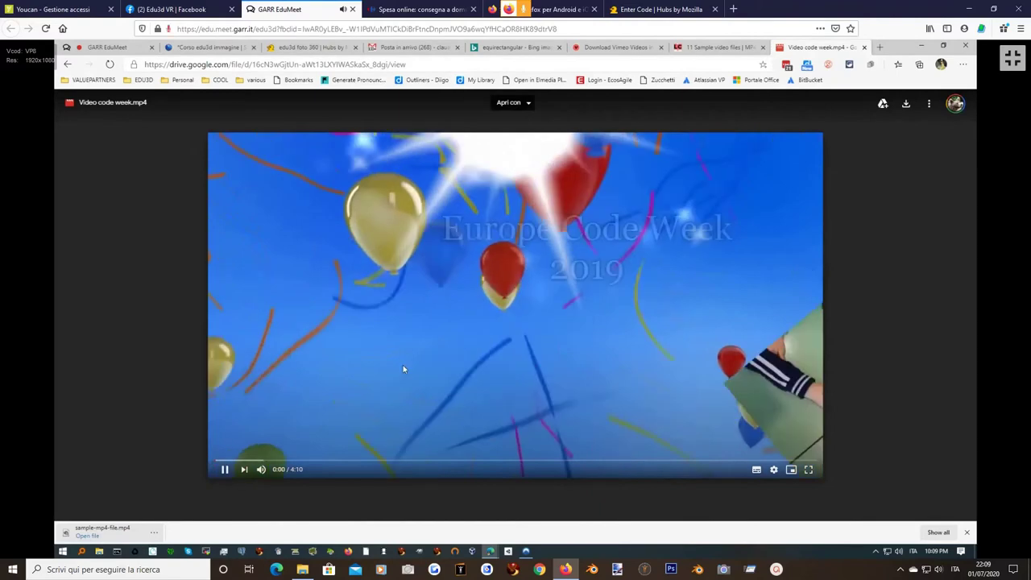
left_click(225, 469)
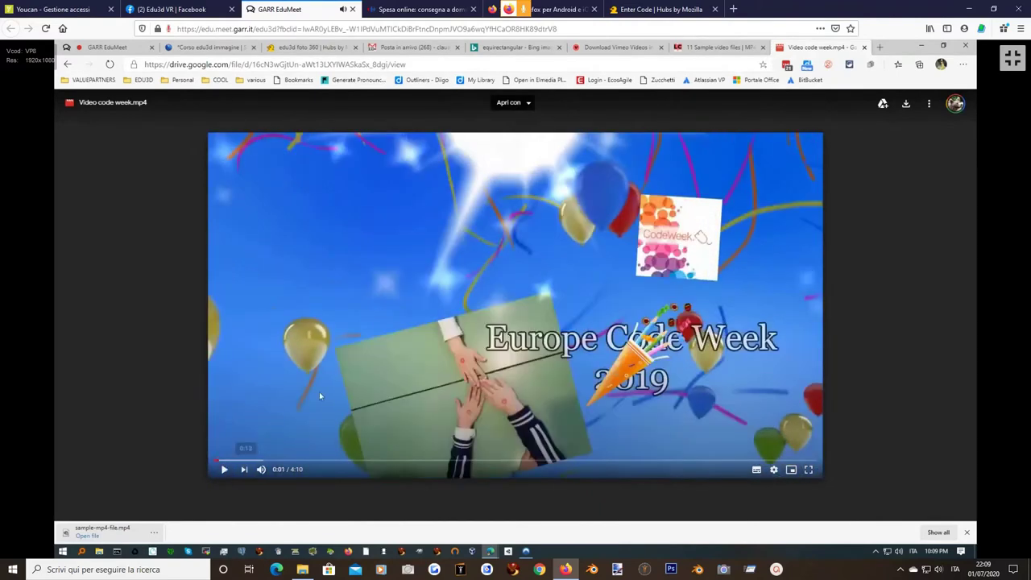
right_click(427, 252)
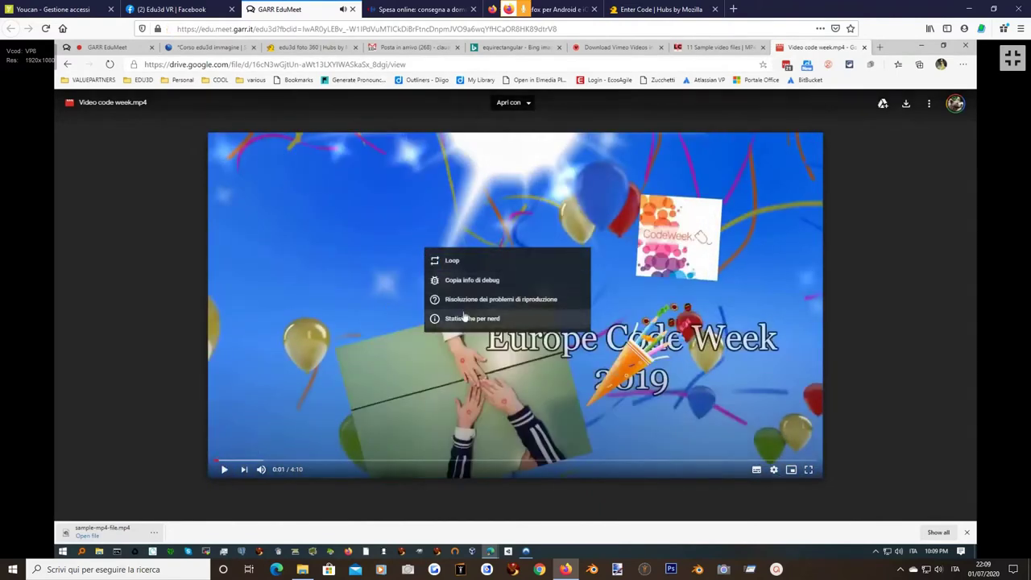
left_click(905, 103)
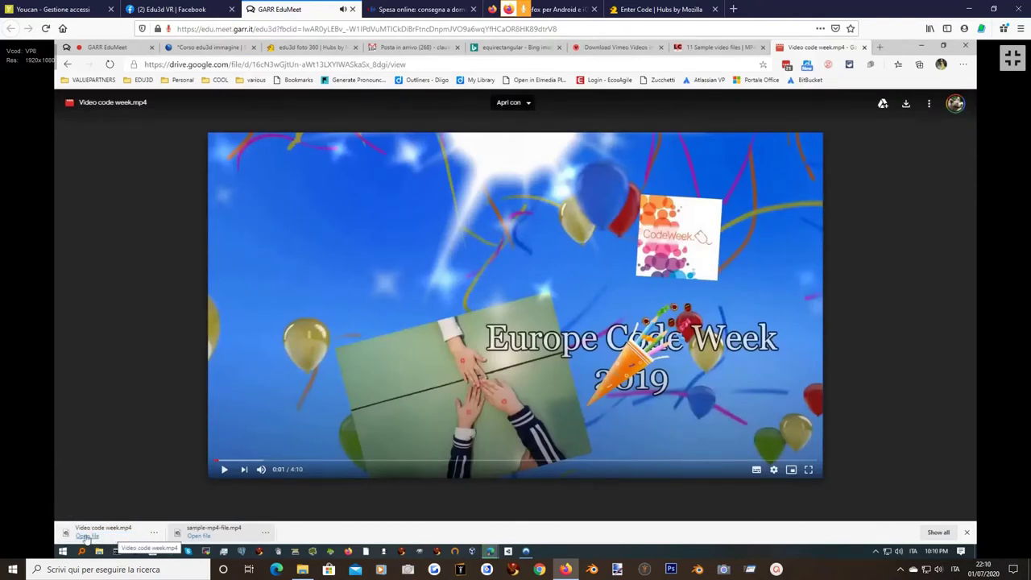
left_click(200, 48)
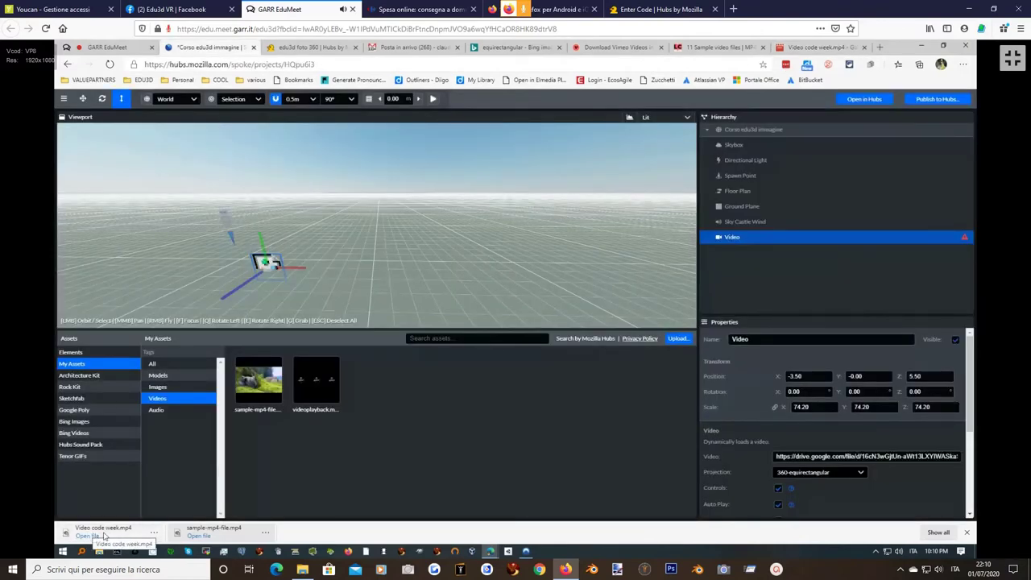
Upload Video code week.mp4 from the download bar into Spoke's Assets panel.
left_click_drag(87, 534, 400, 401)
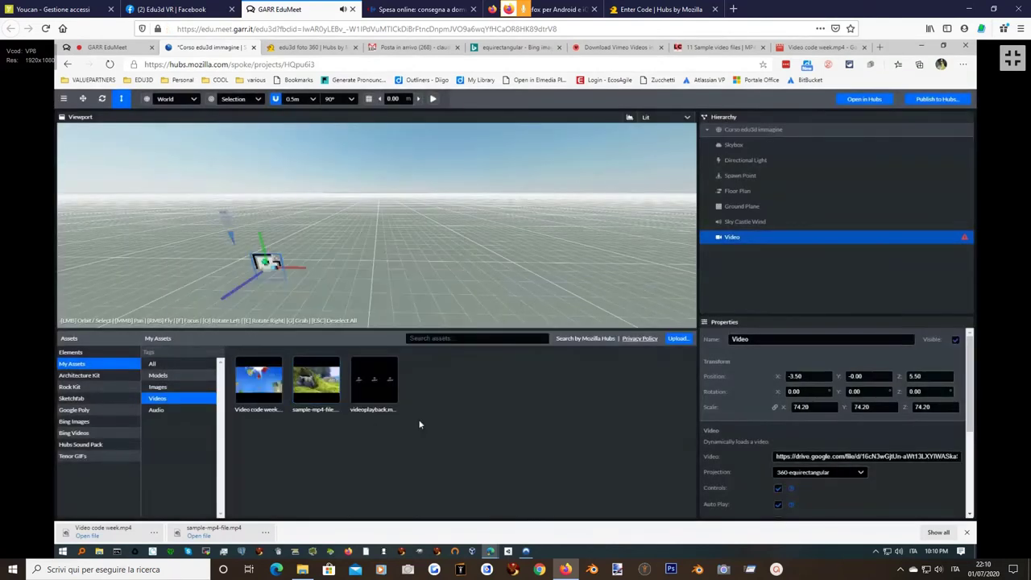
Set the Video node's source to the Video code week asset's reticulum.io URL, replacing the Drive link.
mouse_move(259, 383)
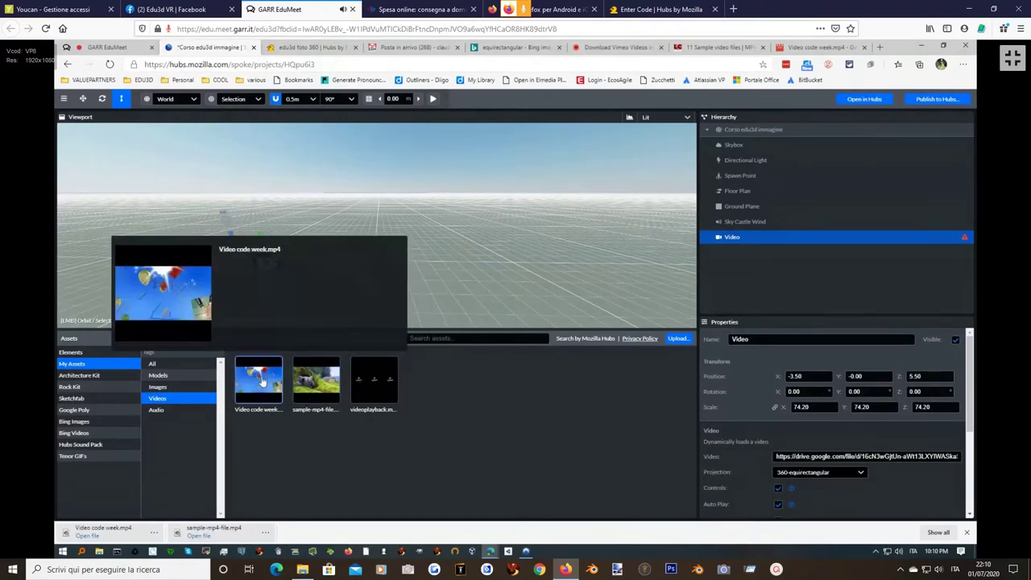
right_click(262, 384)
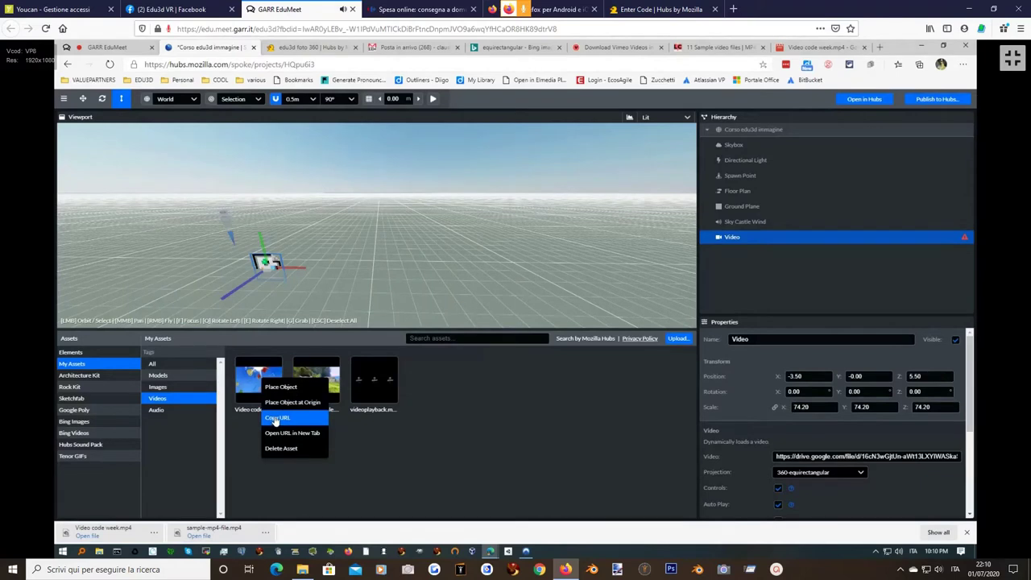
left_click(276, 418)
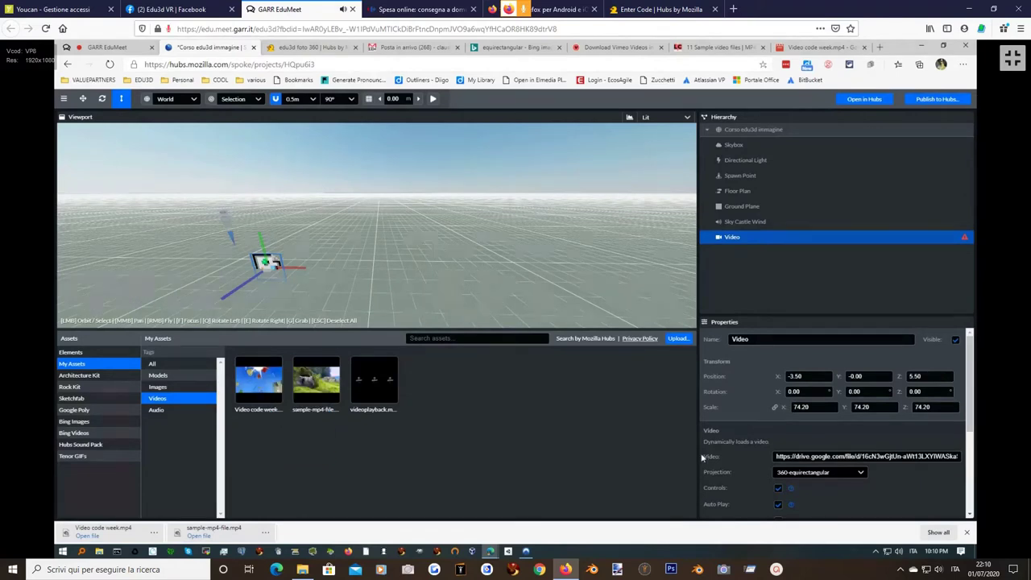
left_click(786, 457)
key("ctrl+a")
key("ctrl+v")
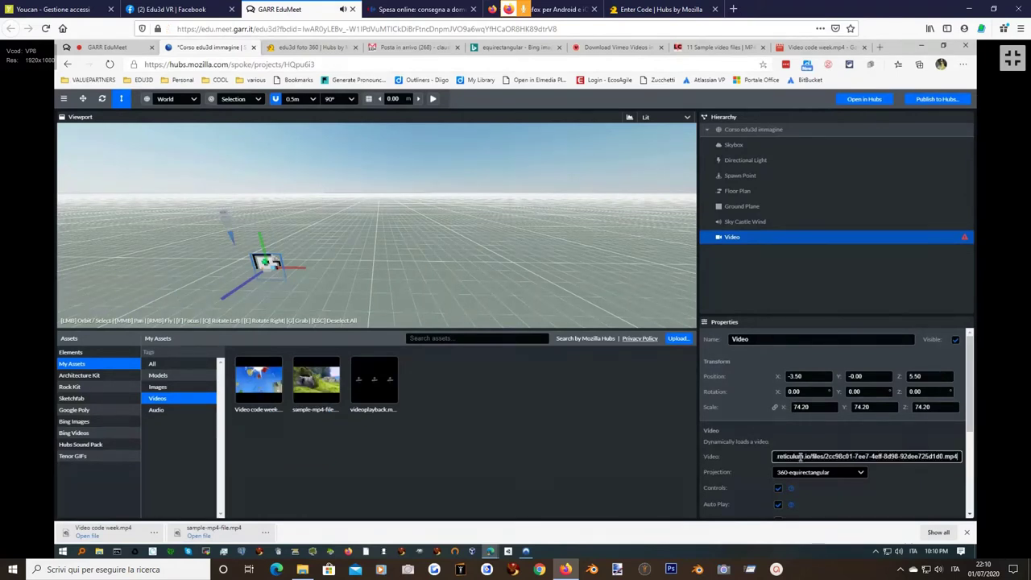
key("Return")
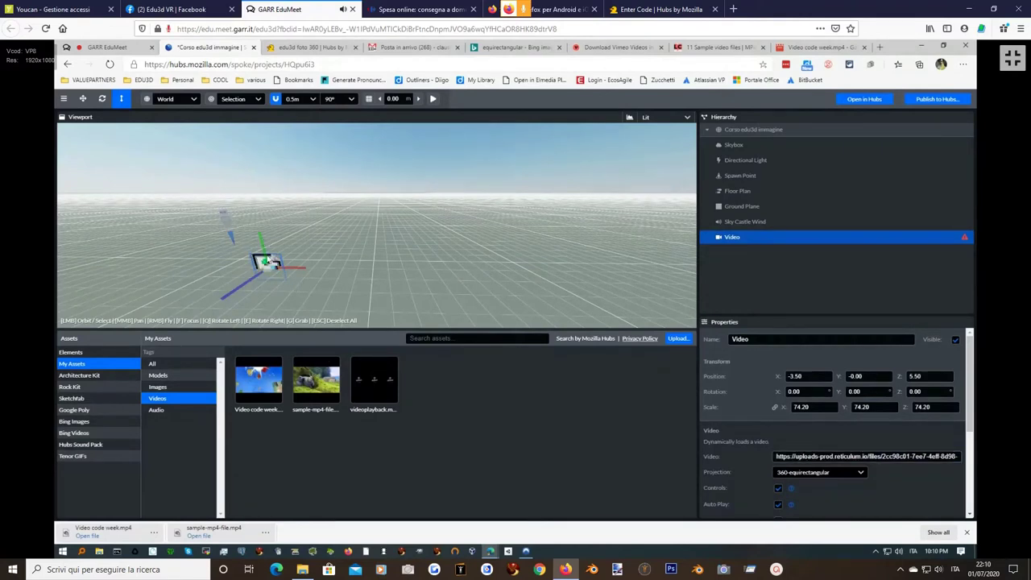
left_click_drag(303, 273, 248, 276)
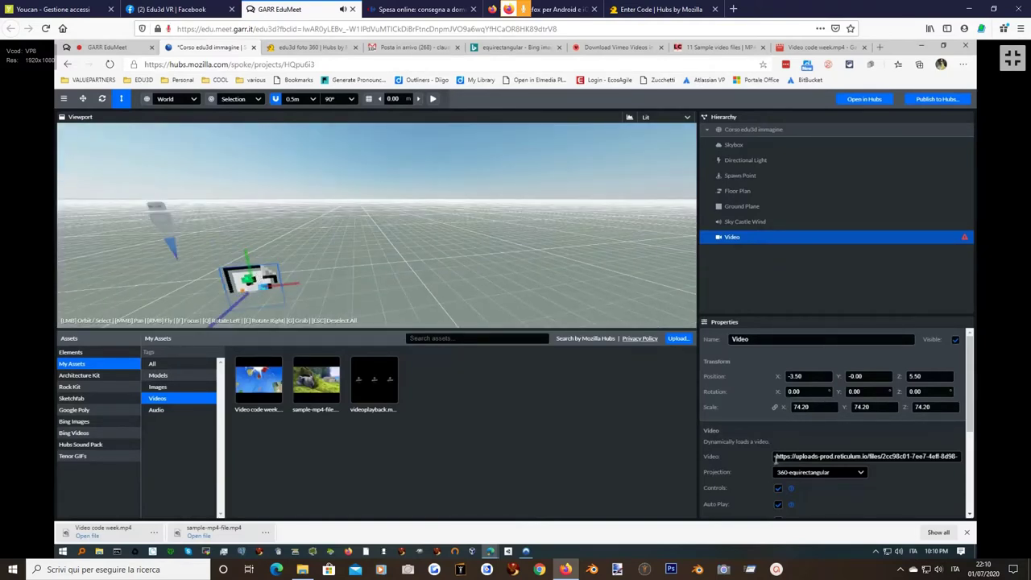
left_click(805, 472)
left_click(798, 457)
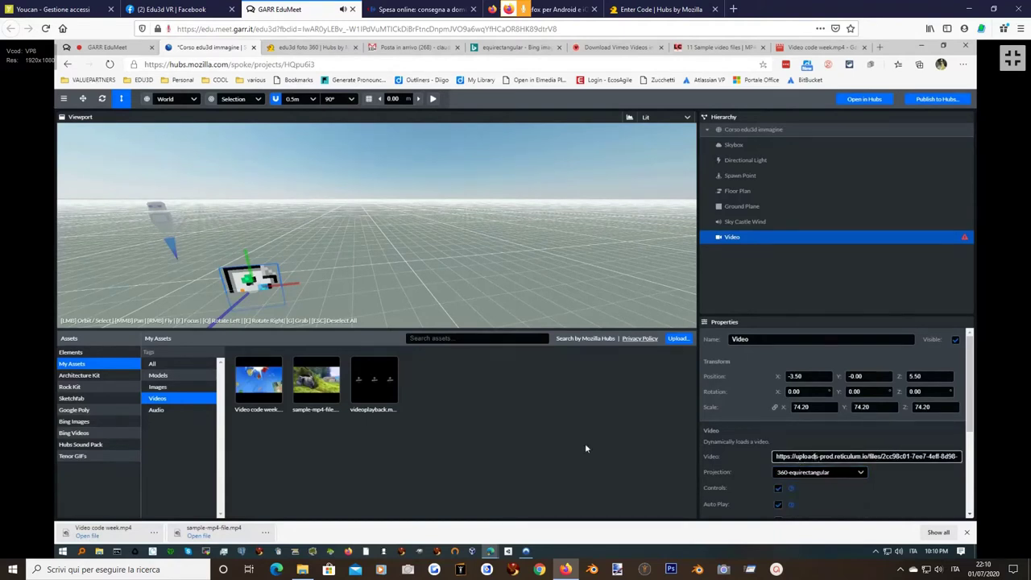
mouse_move(255, 392)
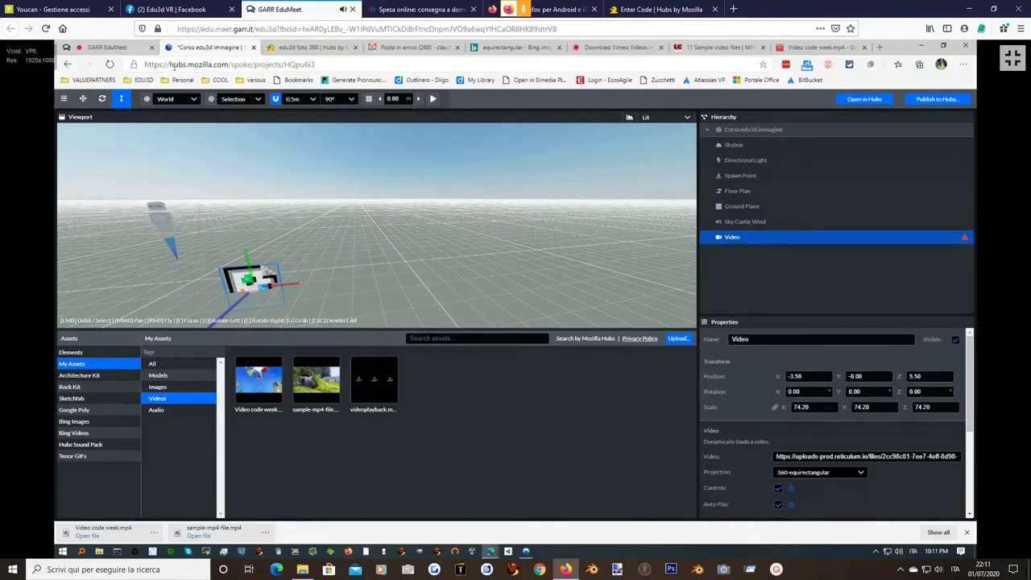
Clear the address bar, then copy the Sample MP4 File link from the sample videos page.
left_click(199, 65)
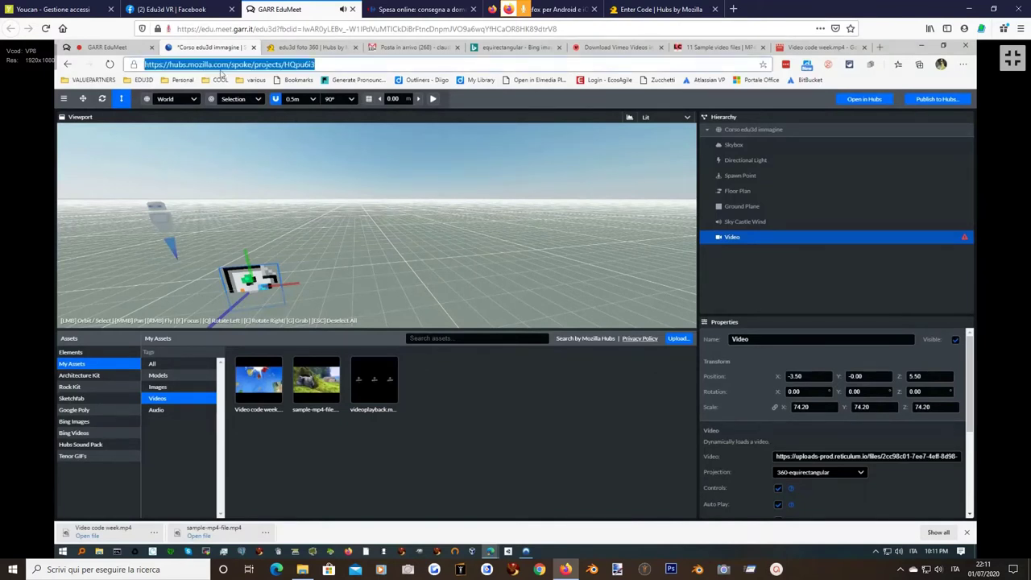
key("BackSpace")
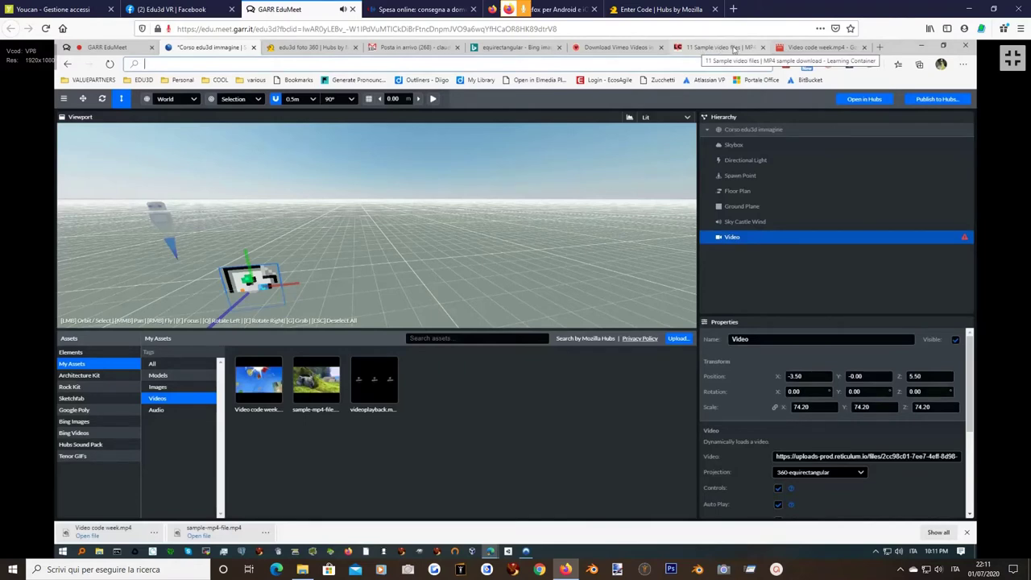
left_click(734, 49)
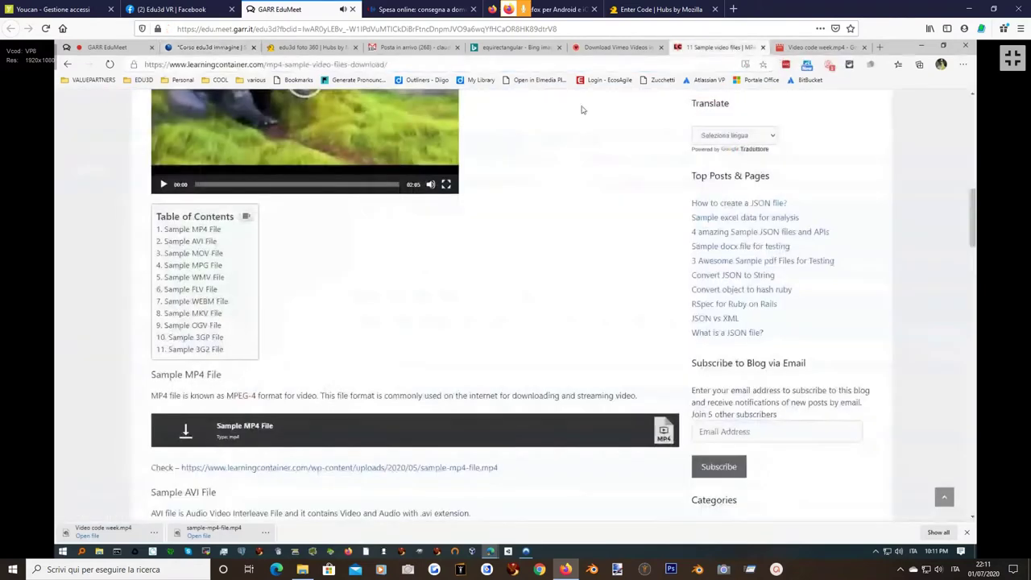
right_click(249, 430)
left_click(298, 329)
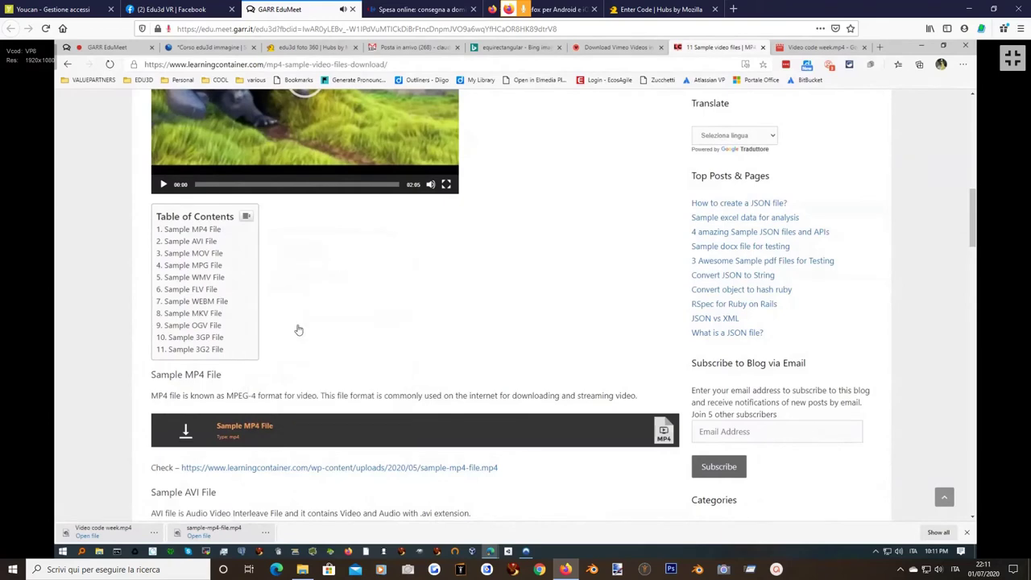
Open the copied sample MP4 link in a new tab and copy the video's direct address.
left_click(819, 46)
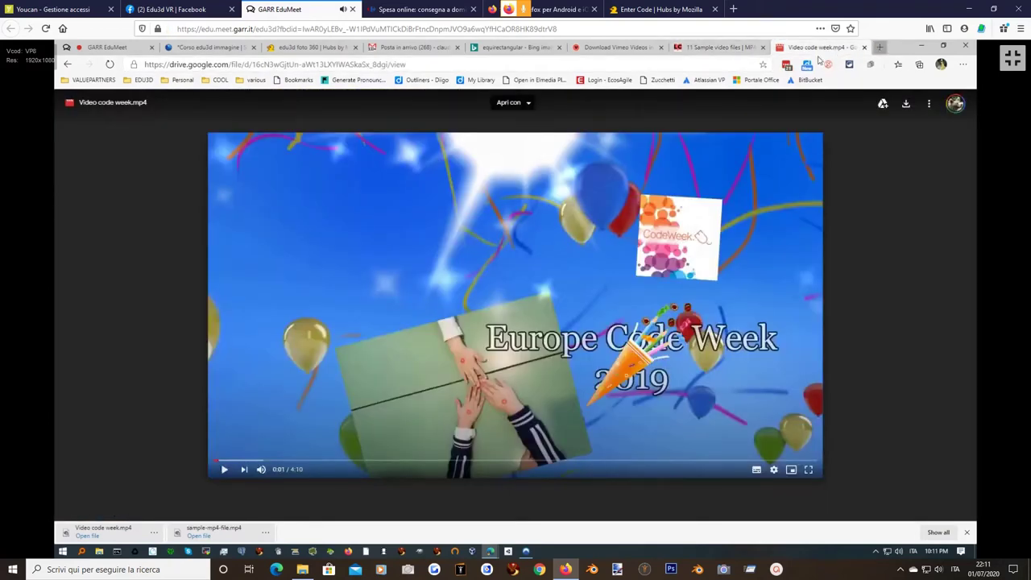
left_click(879, 47)
key("ctrl+v")
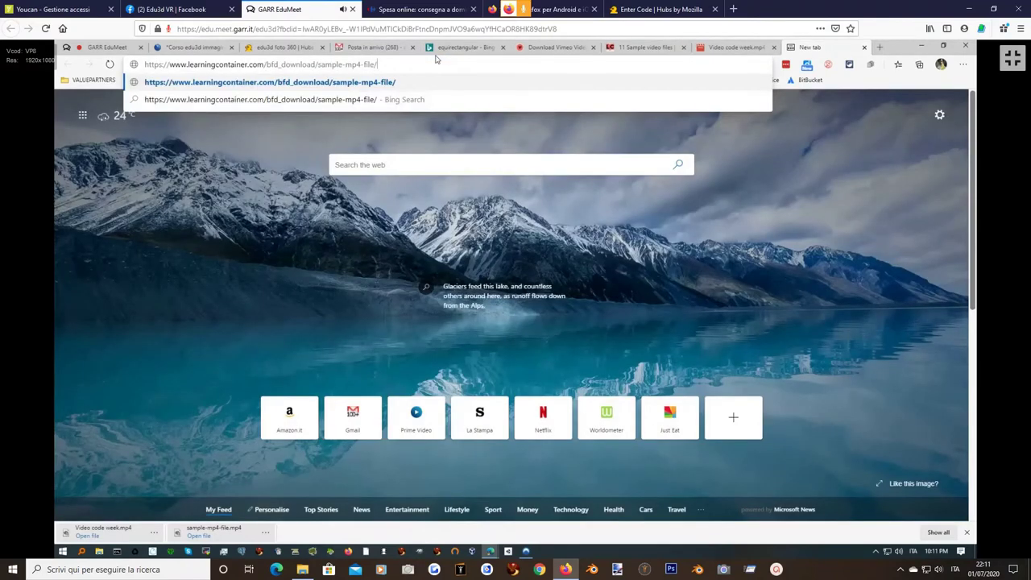
key("Return")
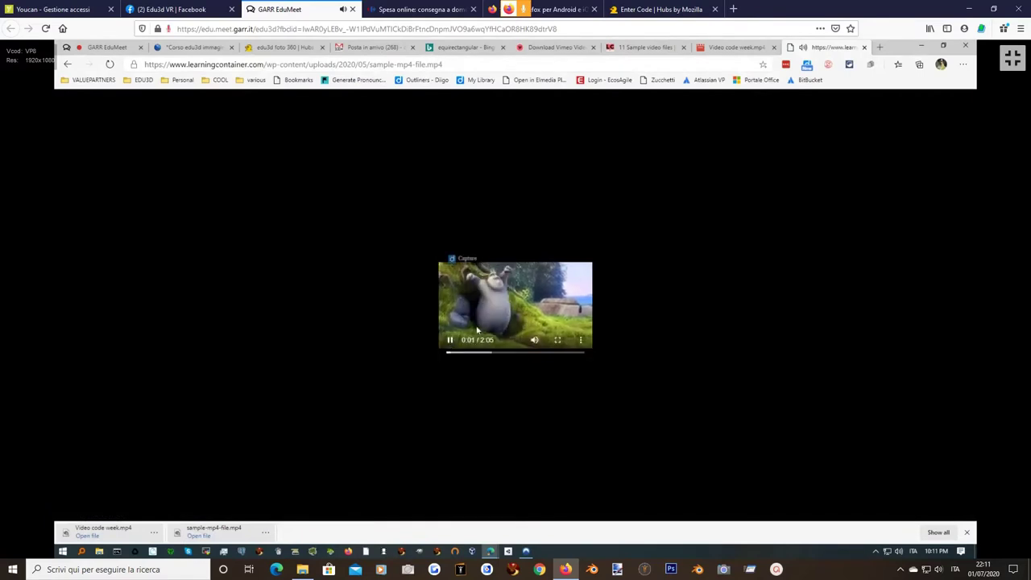
right_click(497, 296)
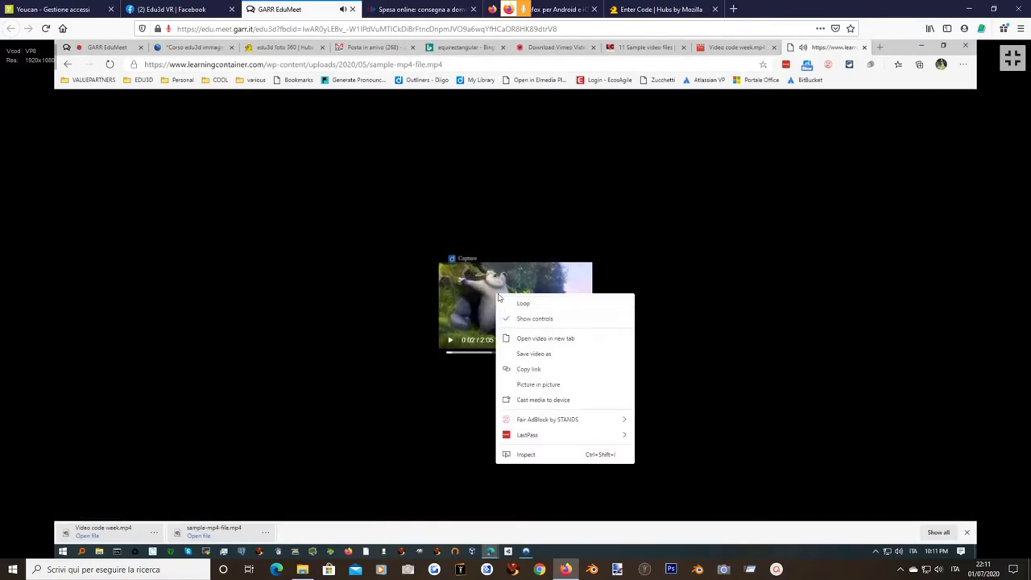
left_click(542, 370)
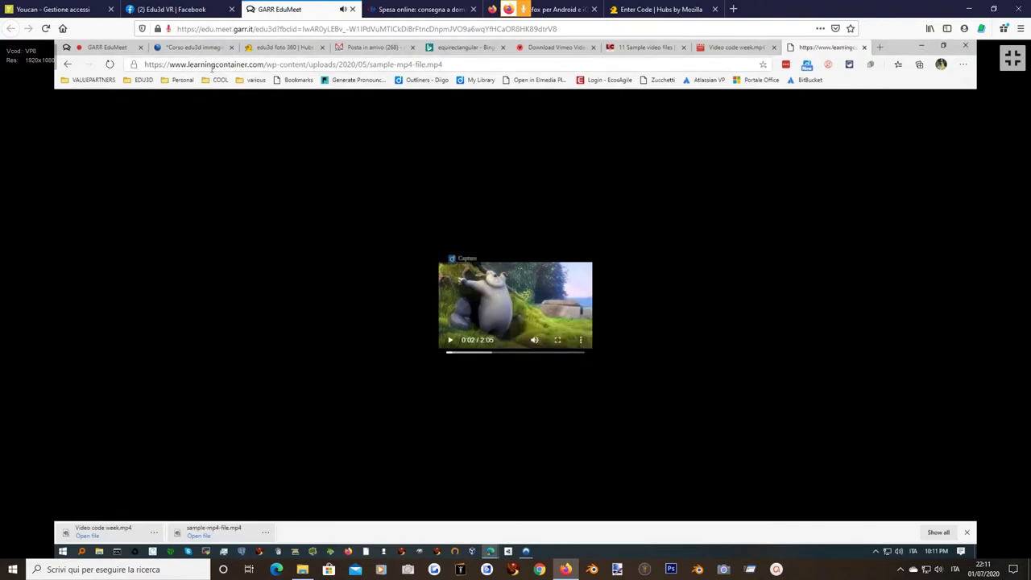
left_click_drag(444, 64, 144, 65)
key("ctrl+c")
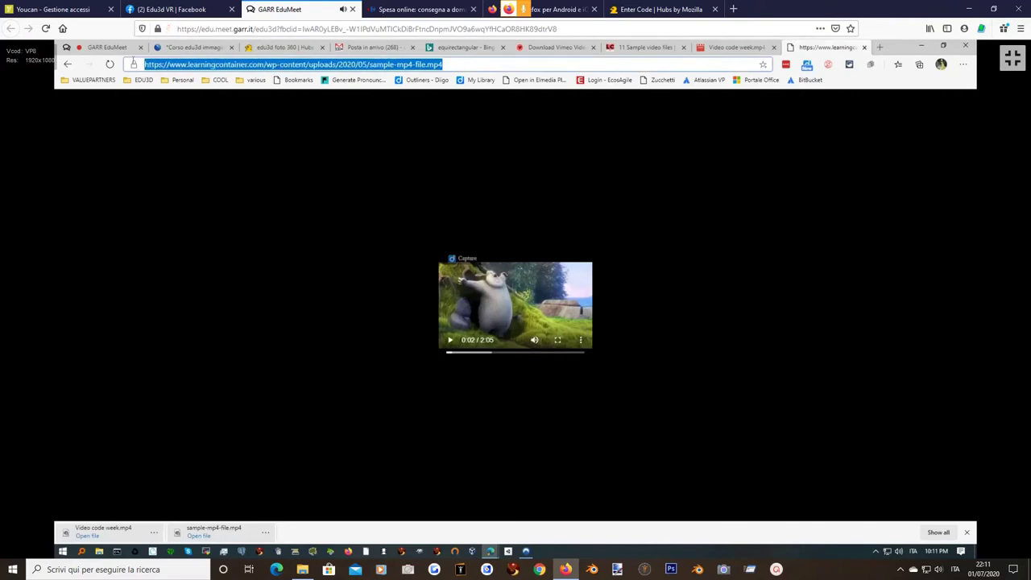
Replace the Video source with learningcontainer.com's sample-mp4-file.mp4 URL and check the full address.
left_click(187, 48)
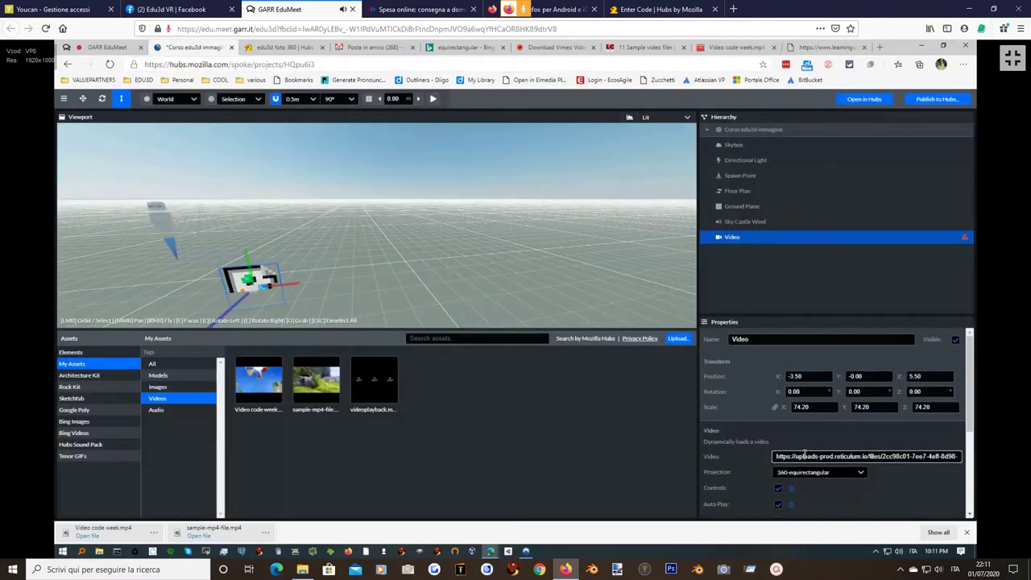
key("ctrl+a")
key("ctrl+v")
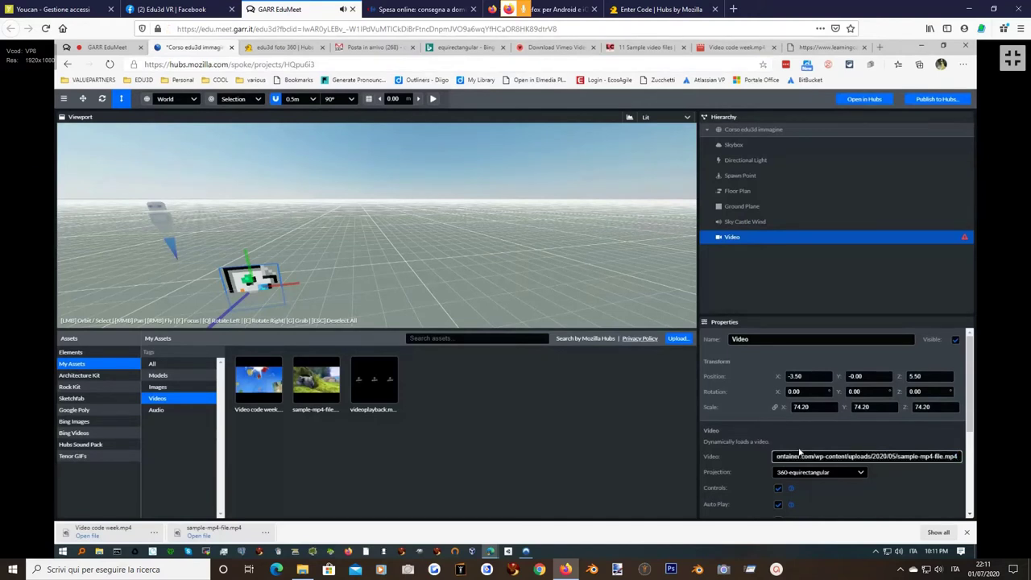
key("Tab")
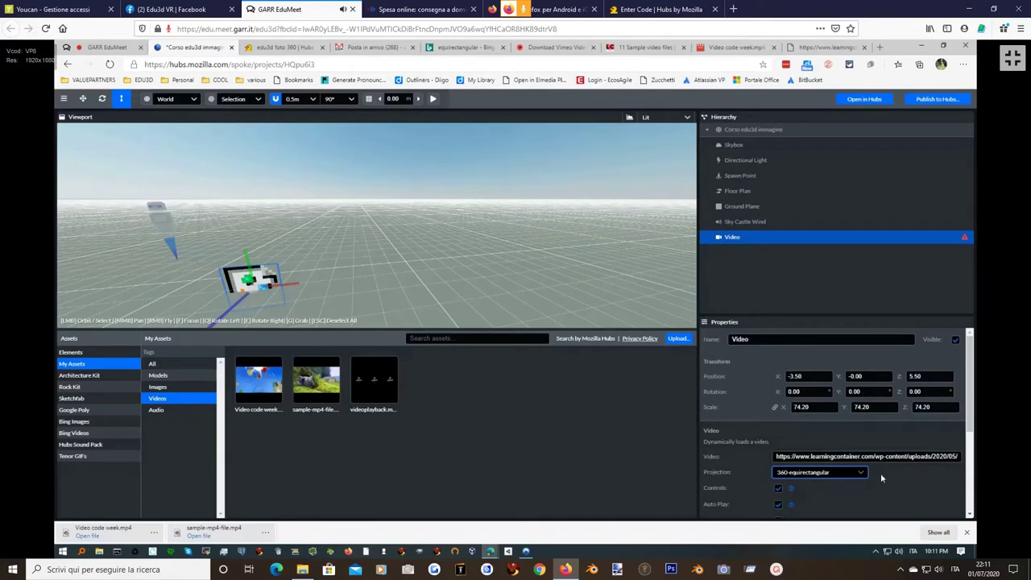
left_click(898, 456)
key("End")
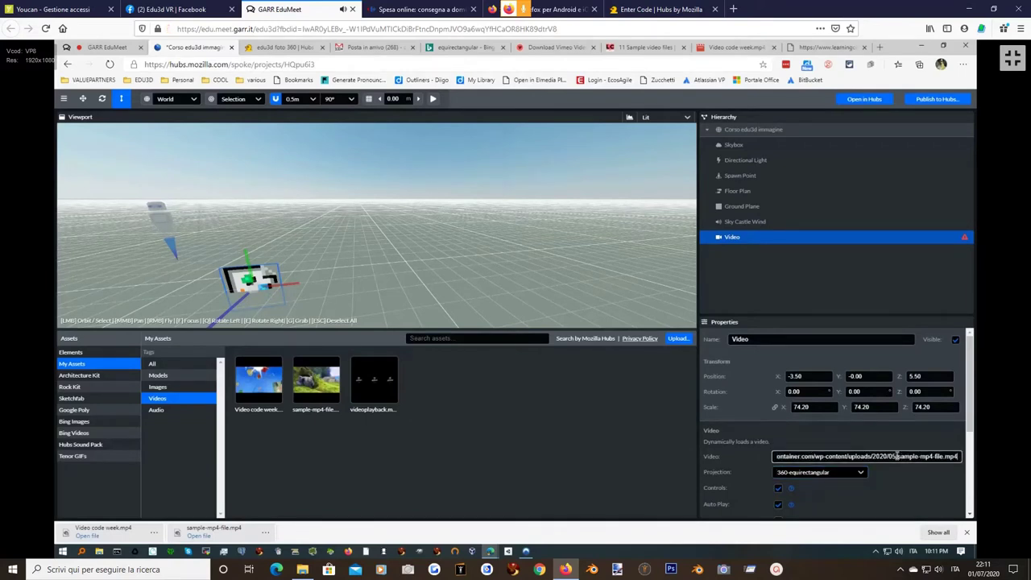
key("Home")
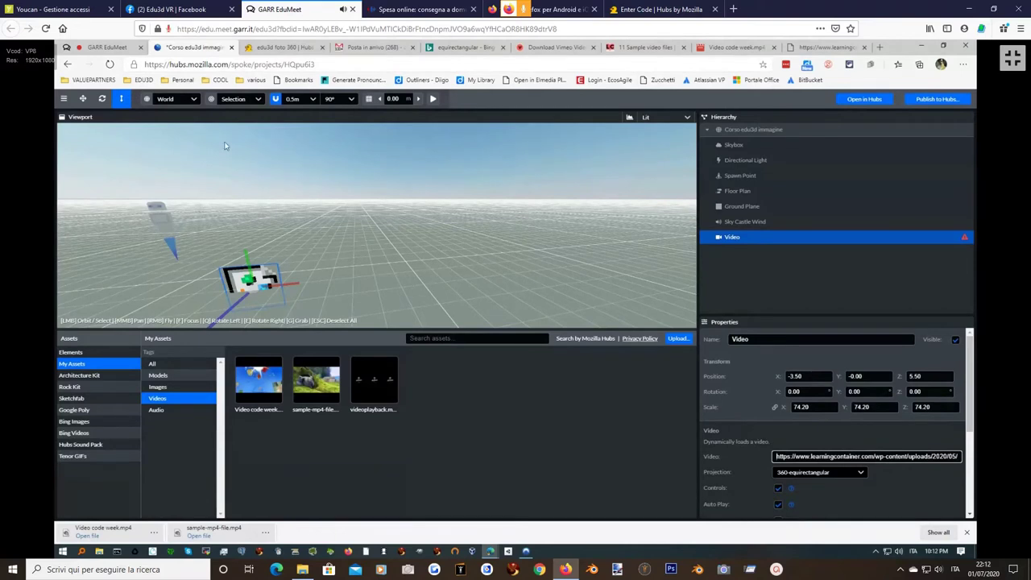
Discard the unsaved scene and start a new project from the My360Video template.
left_click(68, 66)
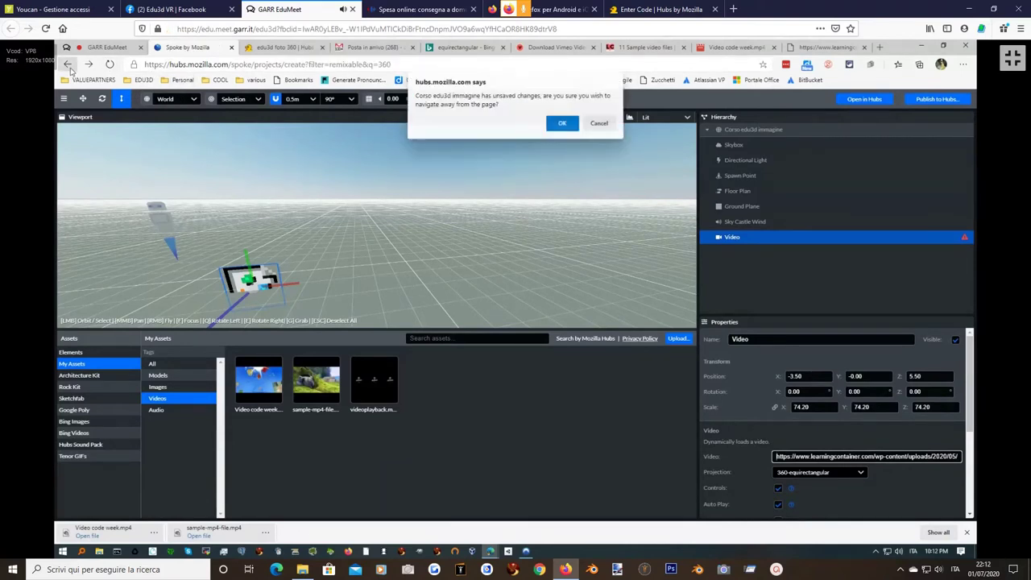
left_click(555, 122)
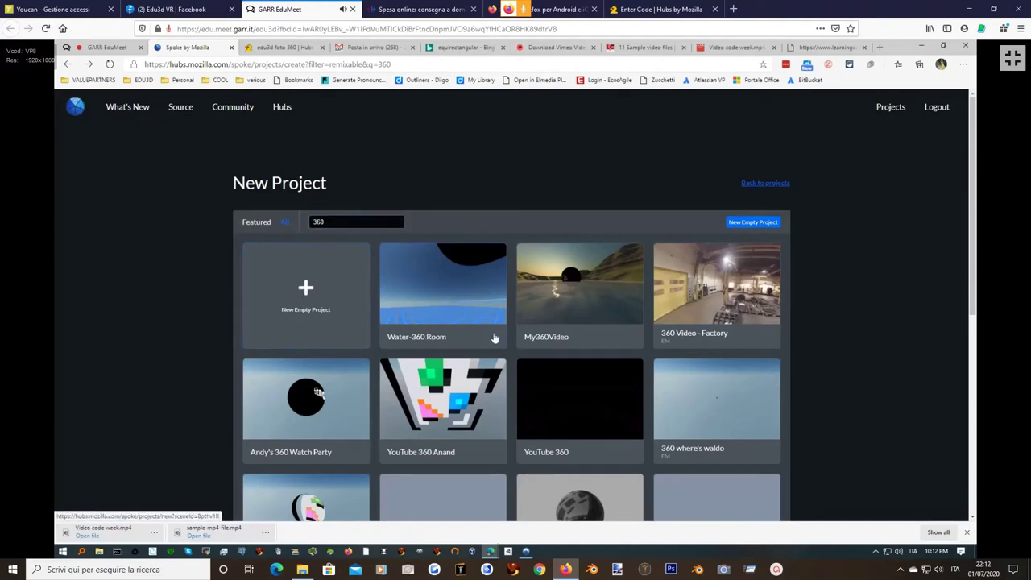
scroll(518, 326, "down", 2)
scroll(488, 302, "up", 2)
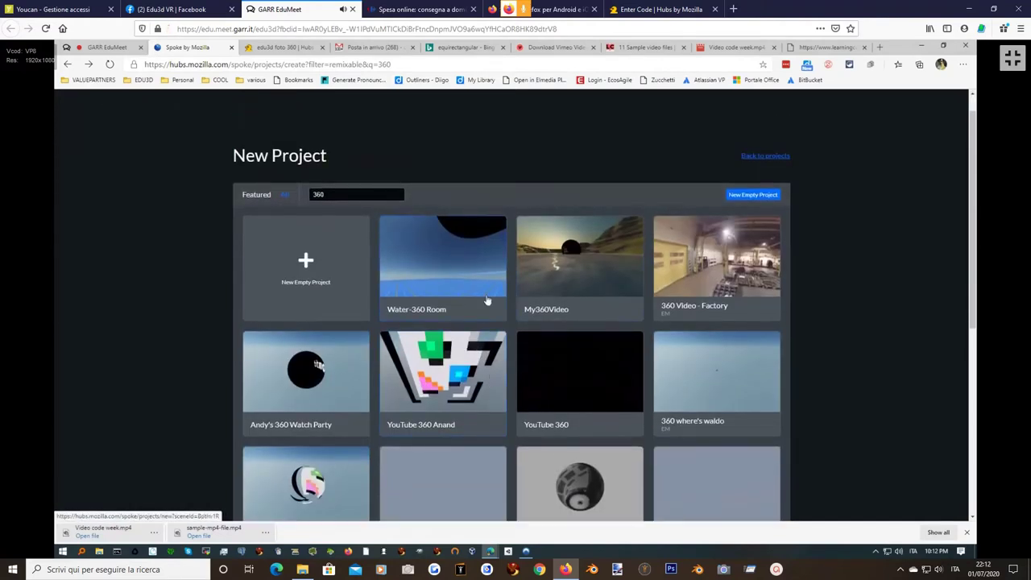
left_click(440, 282)
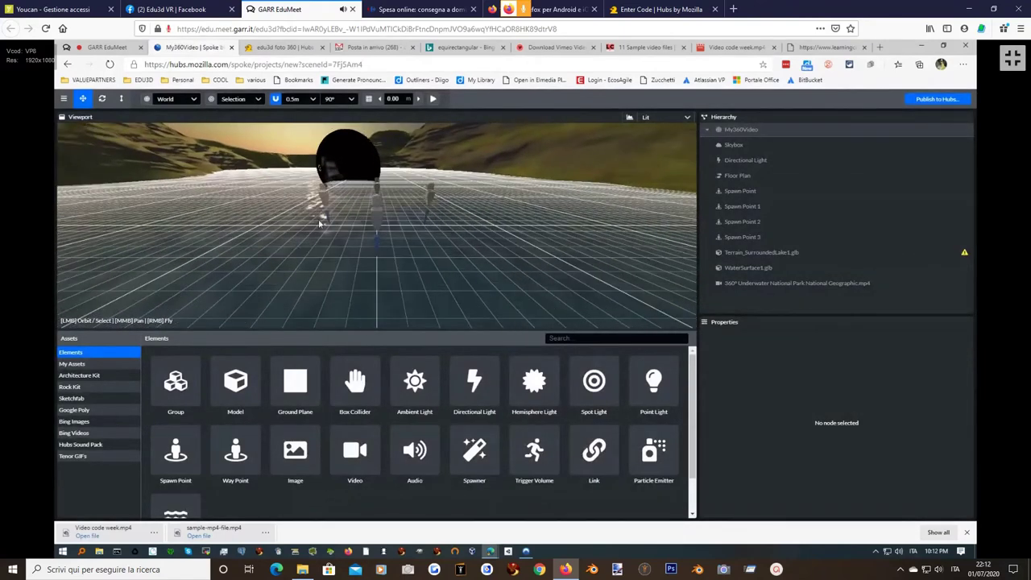
Select the 360 video sphere and preview the scene playing, then stop the preview.
left_click(346, 161)
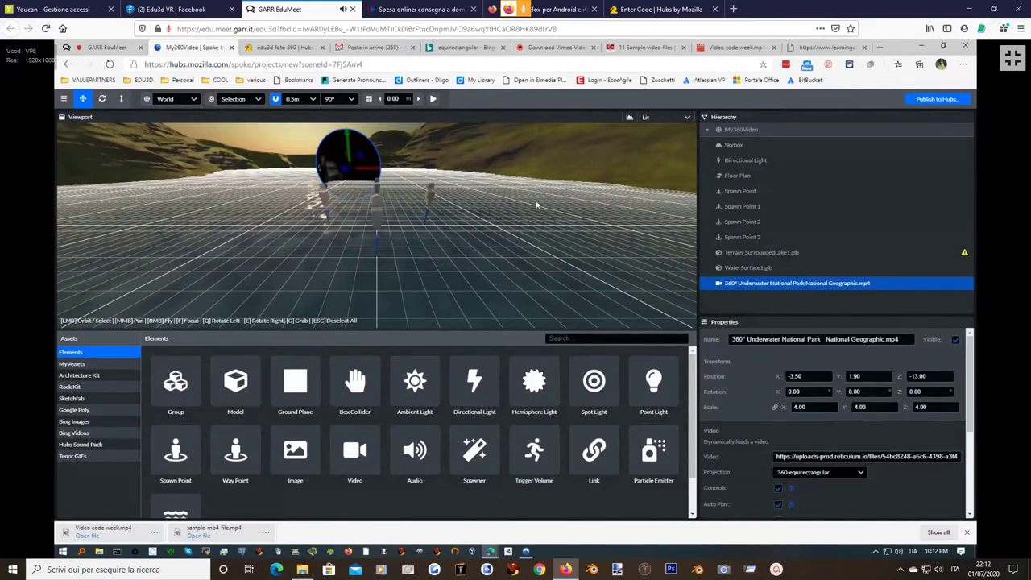
left_click(432, 98)
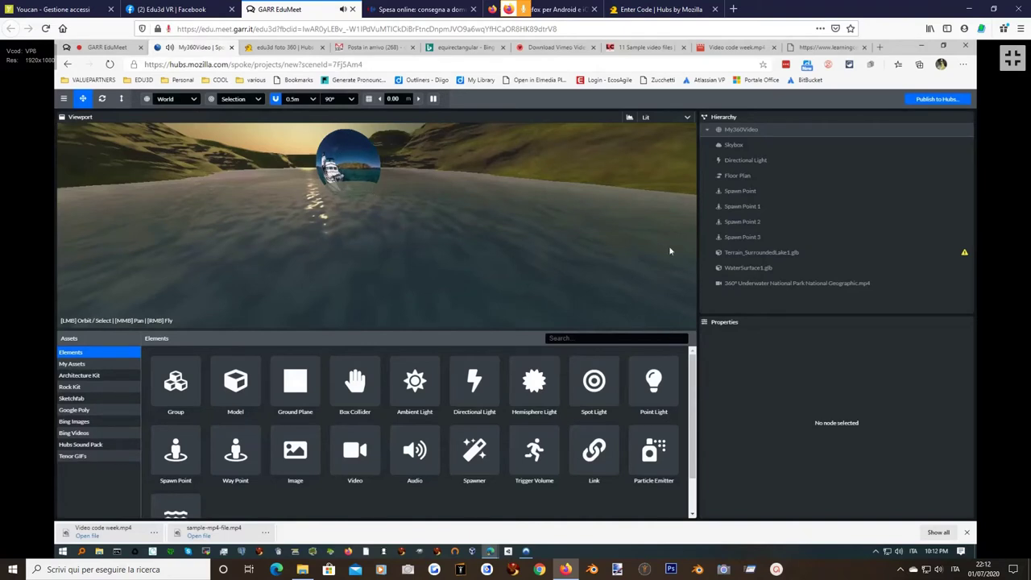
left_click(432, 99)
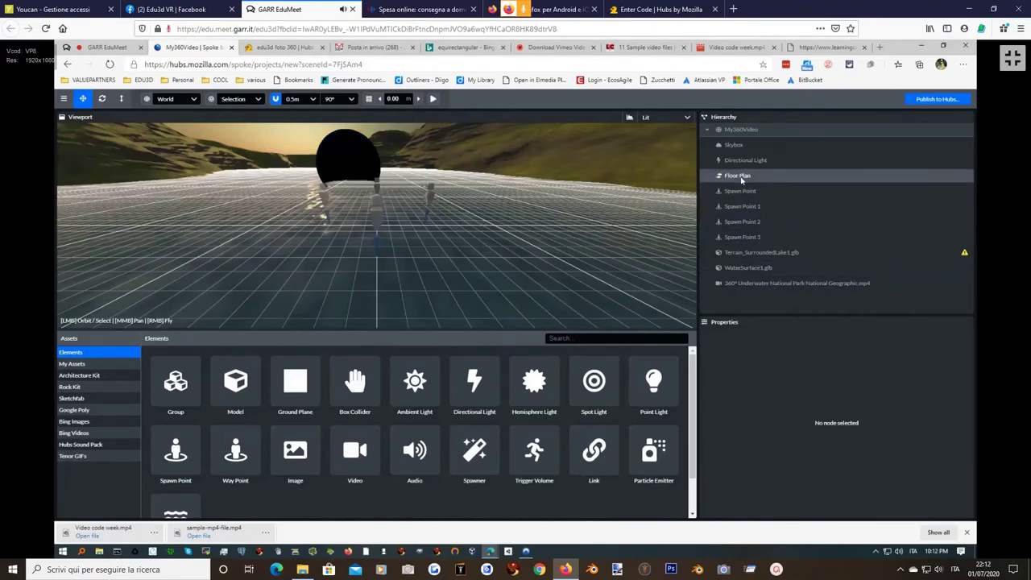
Enable Loop on the 360° Underwater National Park video.
left_click(754, 282)
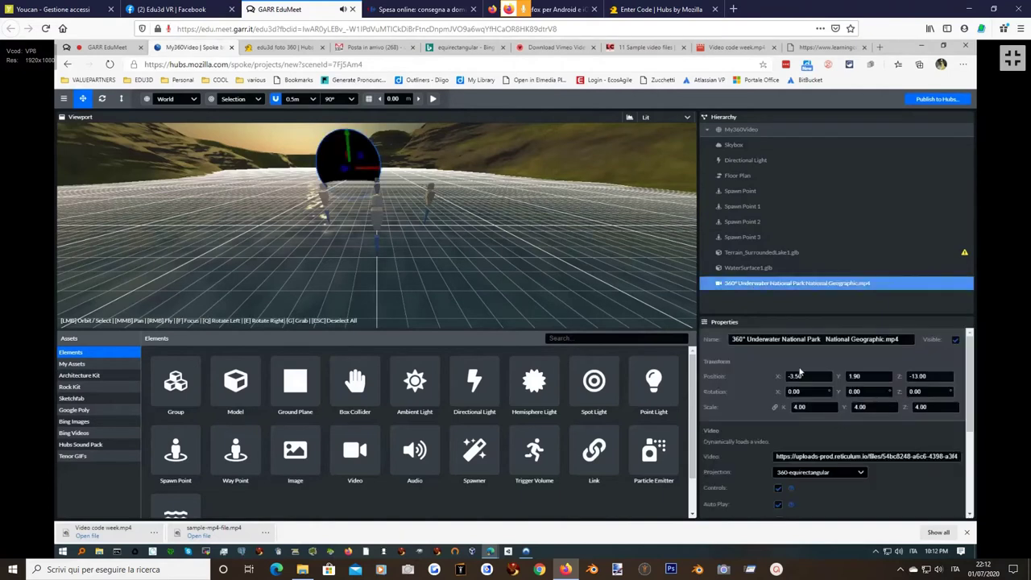
scroll(786, 480, "down", 2)
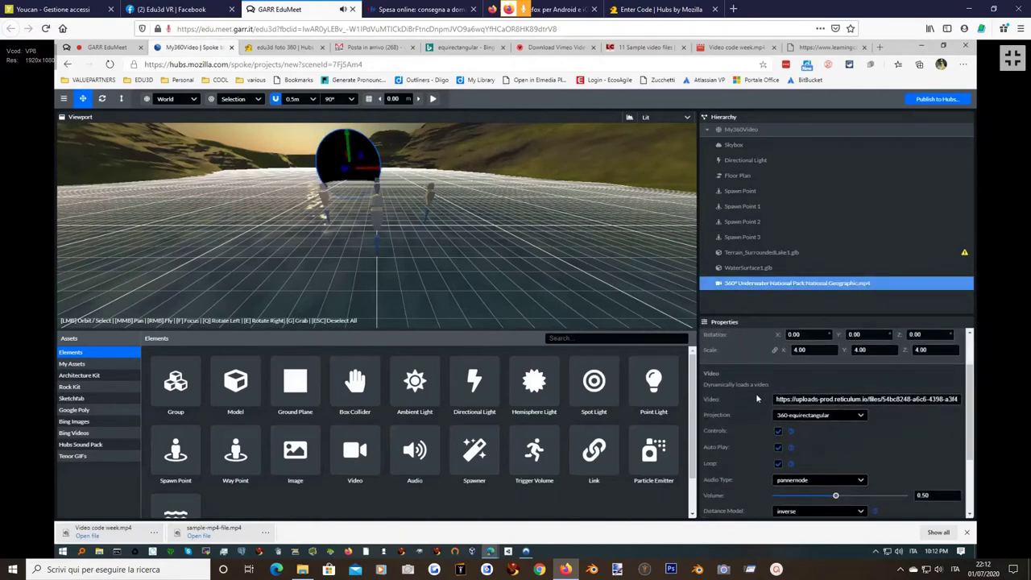
left_click(777, 463)
Bring up Save Project and select the My360Video project name for editing.
left_click(942, 101)
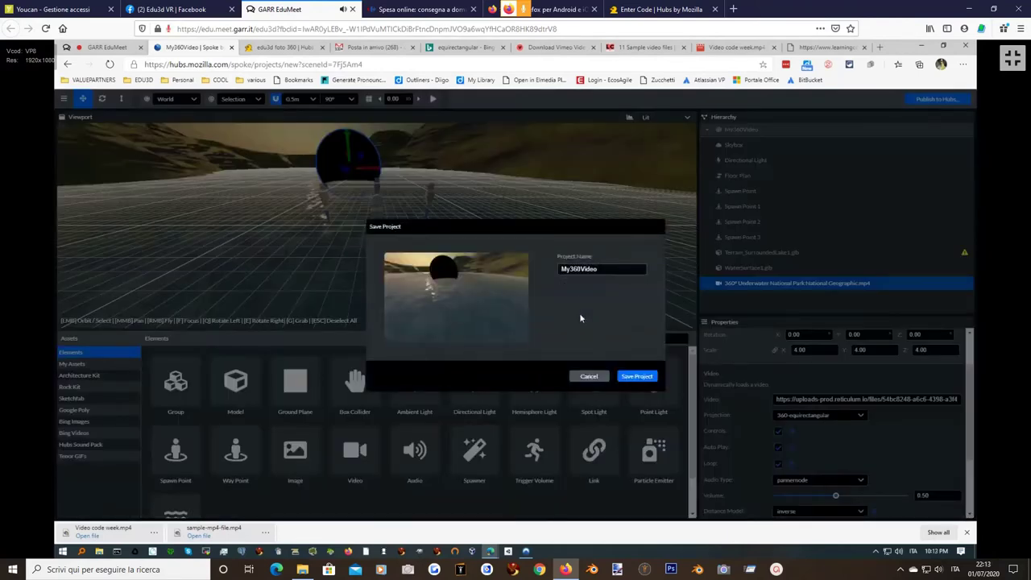
double_click(603, 269)
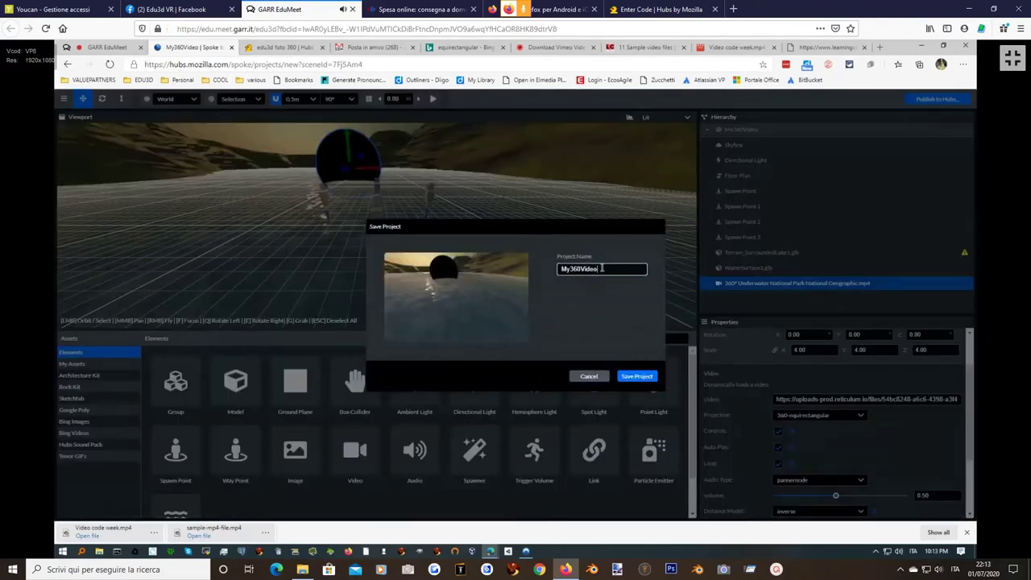